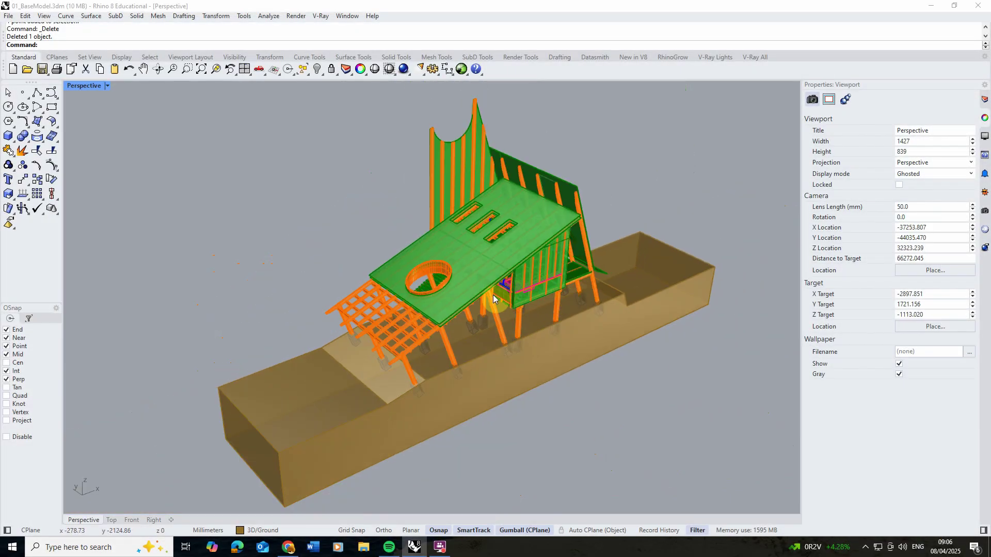
- Check under Render > Current Renderer that V-Ray for Rhino is ticked
{"action": "left_click", "coordinate": [295, 15]}
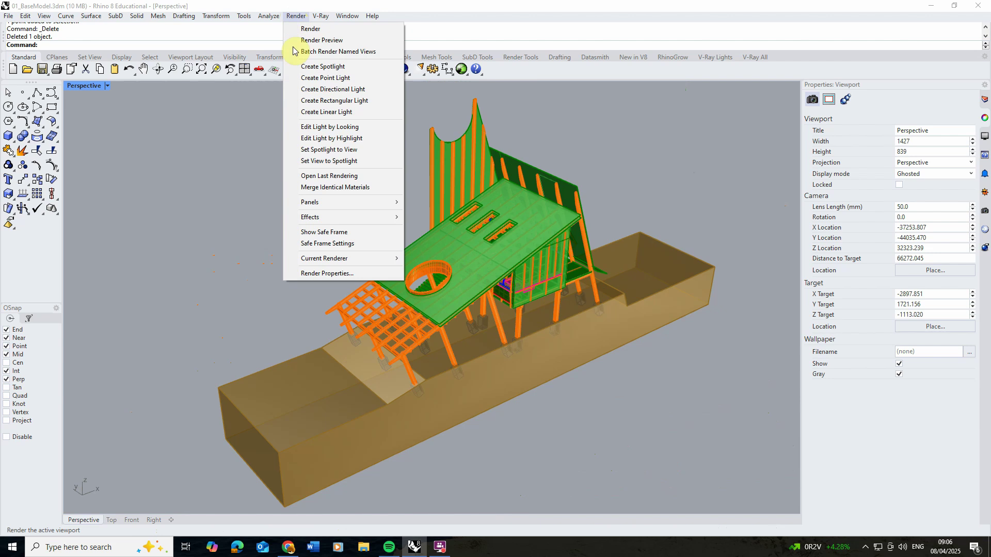
{"action": "mouse_move", "coordinate": [339, 264]}
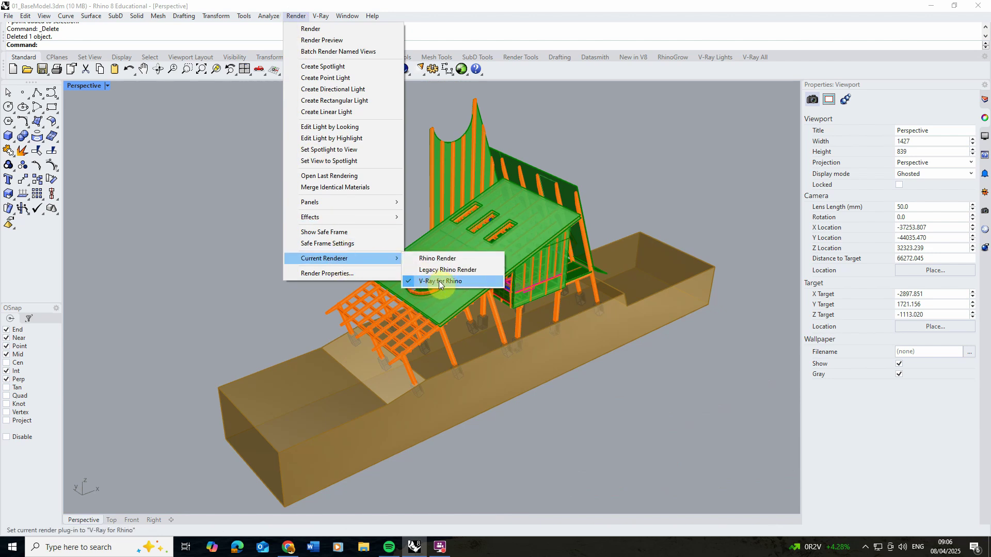
{"action": "left_click", "coordinate": [586, 119]}
- Open the V-Ray Asset Editor and move it off the building model
{"action": "left_click", "coordinate": [321, 16]}
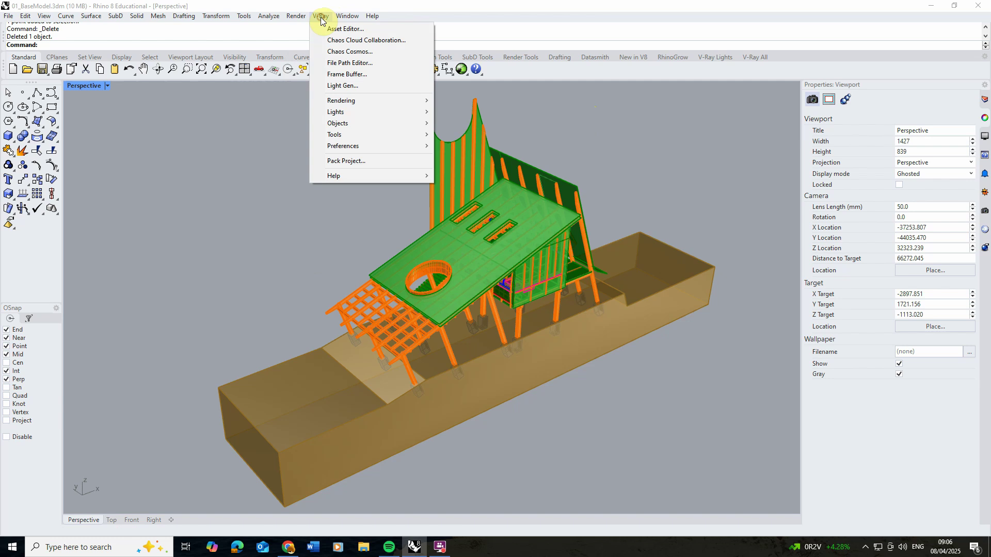
{"action": "left_click", "coordinate": [341, 29]}
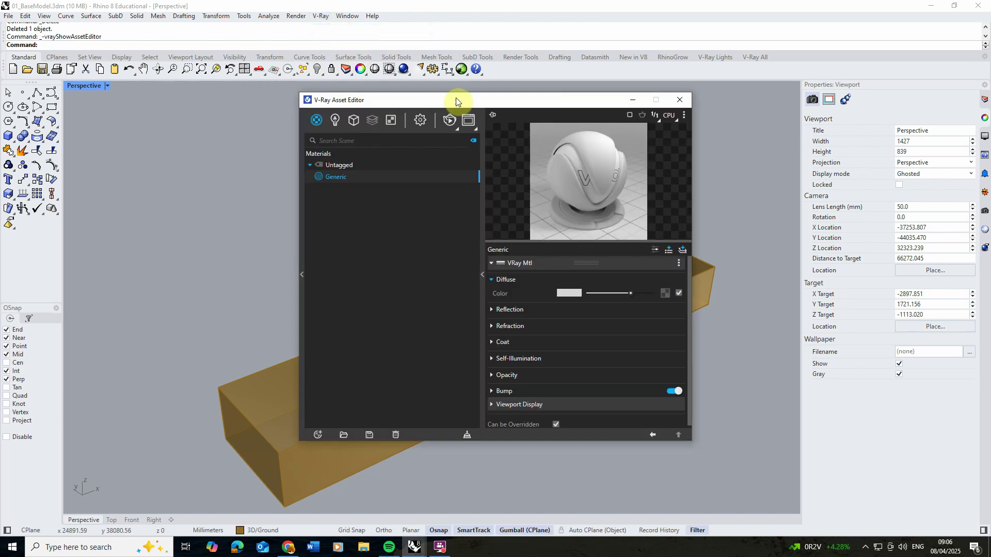
{"action": "left_click_drag", "start_coordinate": [456, 102], "coordinate": [202, 81]}
- Bring up the V-Ray Frame Buffer beside the Asset Editor and start a new render
{"action": "left_click", "coordinate": [213, 100]}
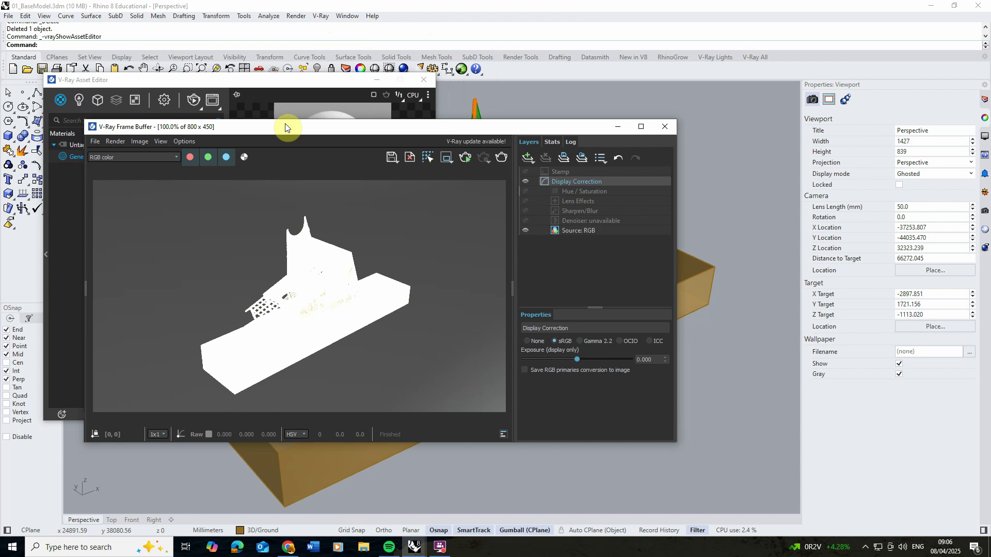
{"action": "left_click_drag", "start_coordinate": [286, 126], "coordinate": [561, 95]}
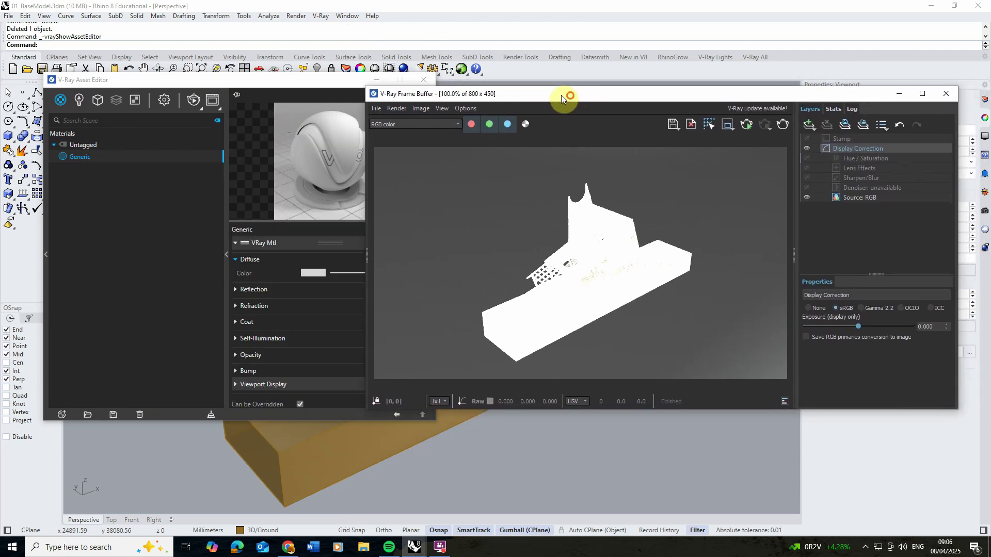
{"action": "left_click", "coordinate": [216, 81]}
{"action": "left_click", "coordinate": [193, 102]}
{"action": "left_click_drag", "start_coordinate": [336, 82], "coordinate": [308, 82]}
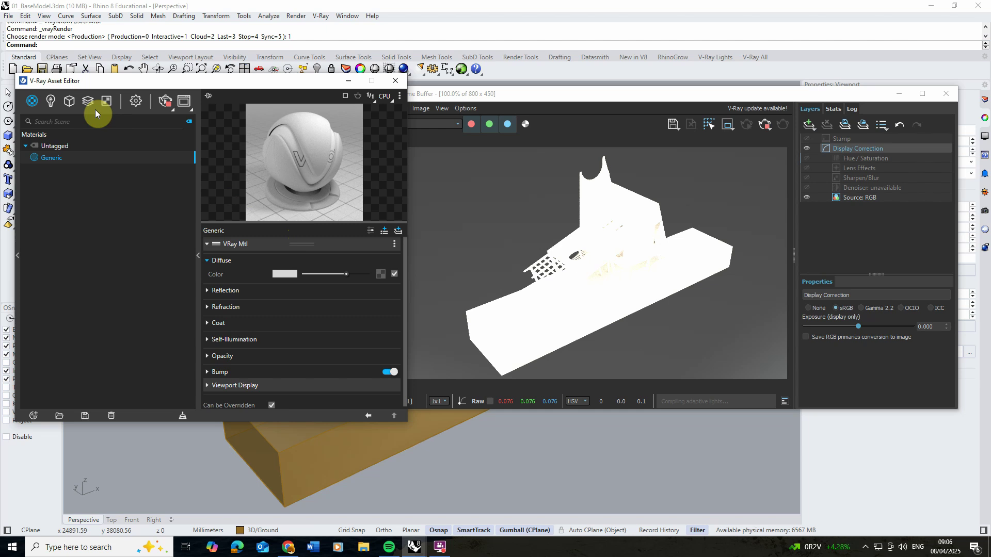
- Set the Rhino Document Sun to 197.5° horizontal and 31.5° vertical angle
{"action": "left_click", "coordinate": [50, 103]}
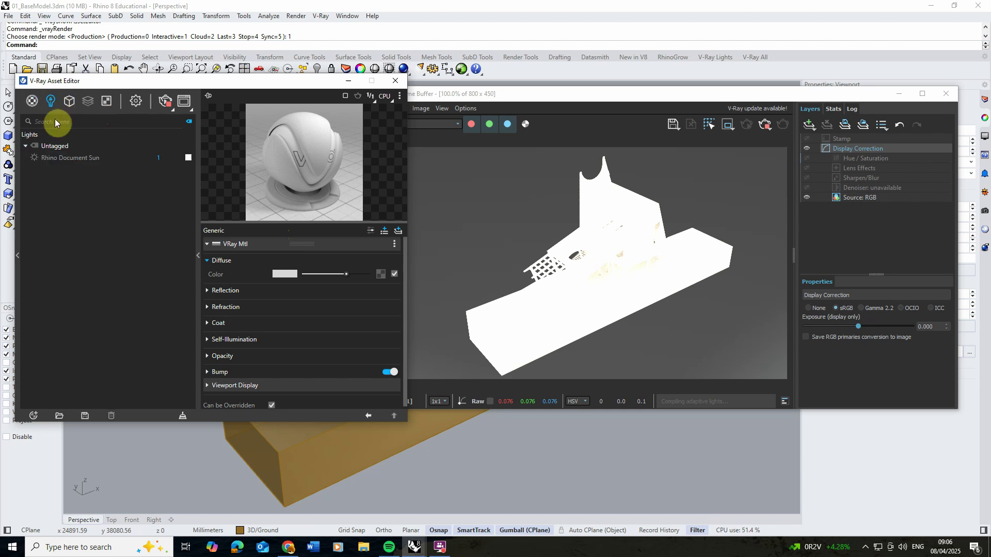
{"action": "left_click", "coordinate": [81, 161]}
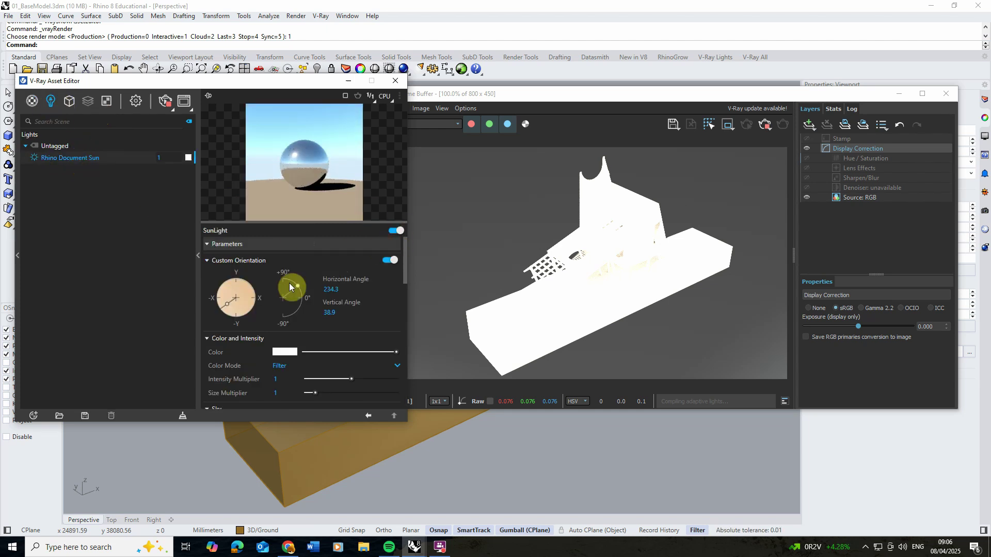
{"action": "left_click_drag", "start_coordinate": [289, 283], "coordinate": [232, 311]}
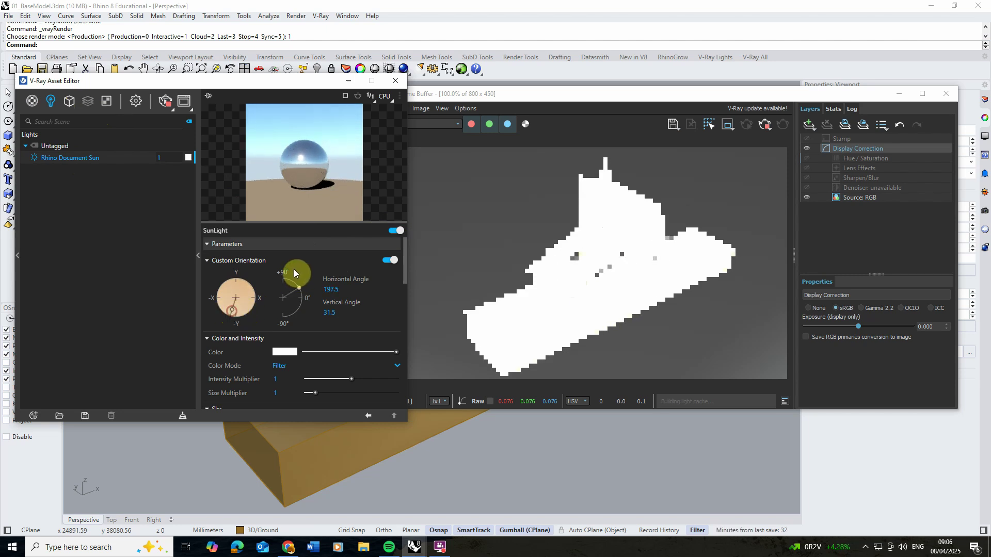
{"action": "left_click", "coordinate": [136, 103]}
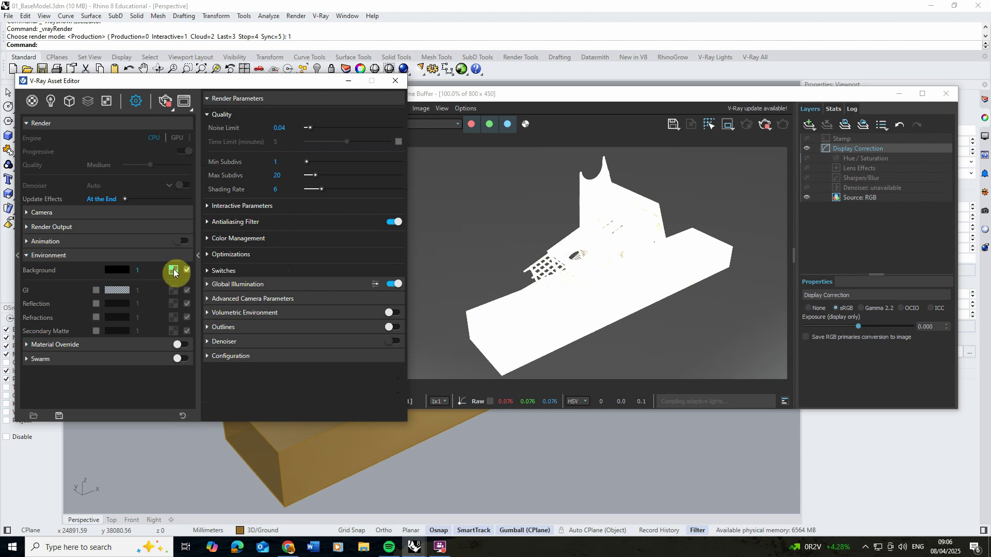
- Swap the Background environment bitmap for a Sky texture linked to the Rhino Document Sun
{"action": "left_click", "coordinate": [174, 271]}
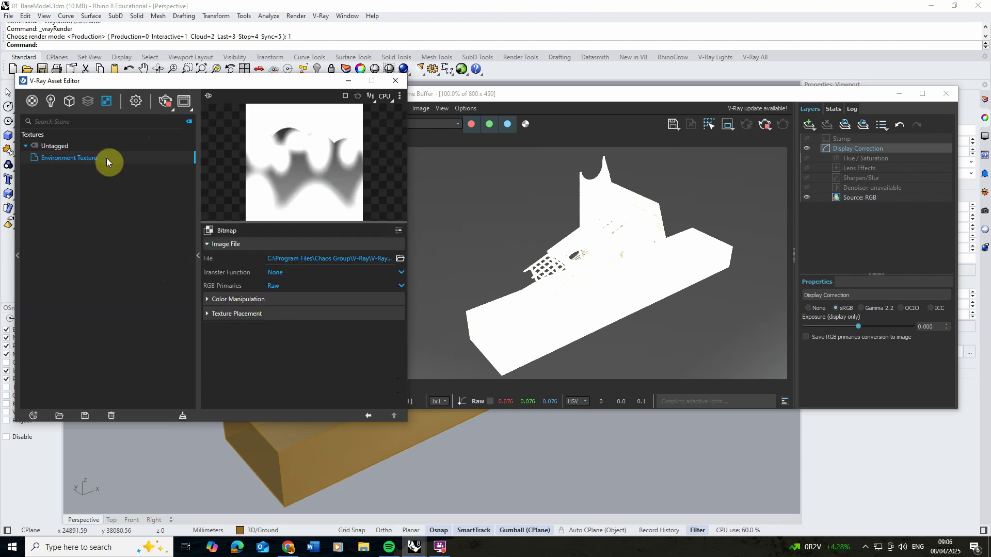
{"action": "left_click", "coordinate": [209, 231]}
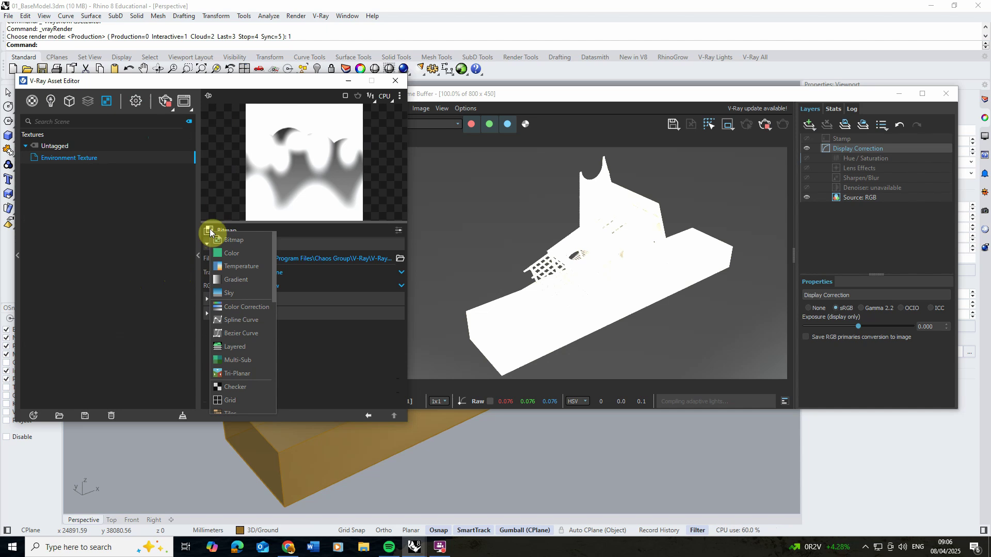
{"action": "left_click", "coordinate": [228, 293]}
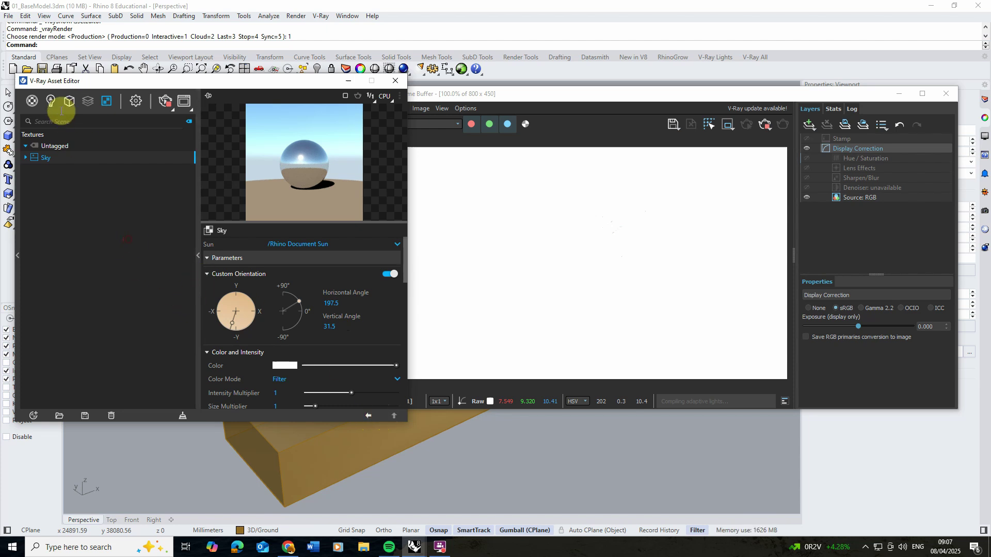
{"action": "left_click", "coordinate": [48, 103]}
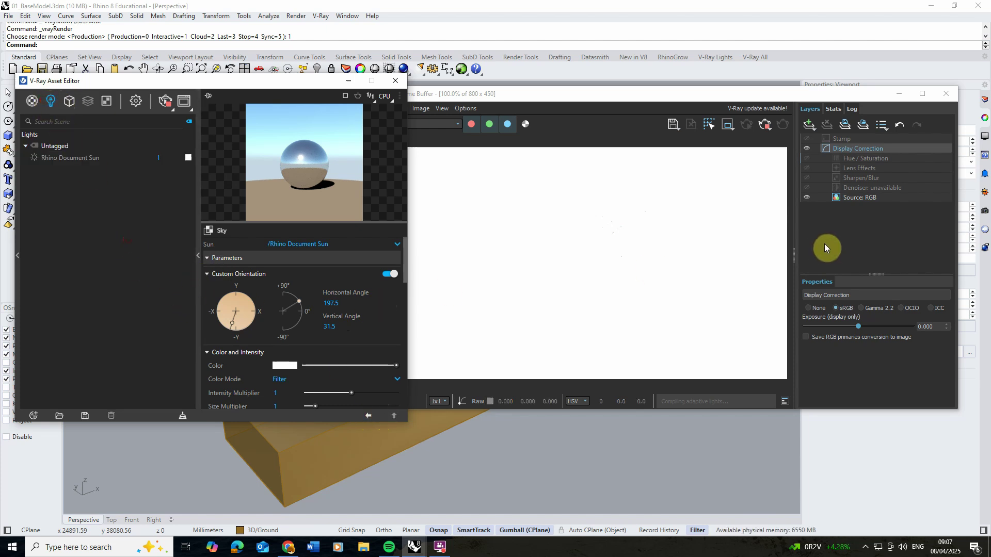
{"action": "left_click", "coordinate": [779, 97]}
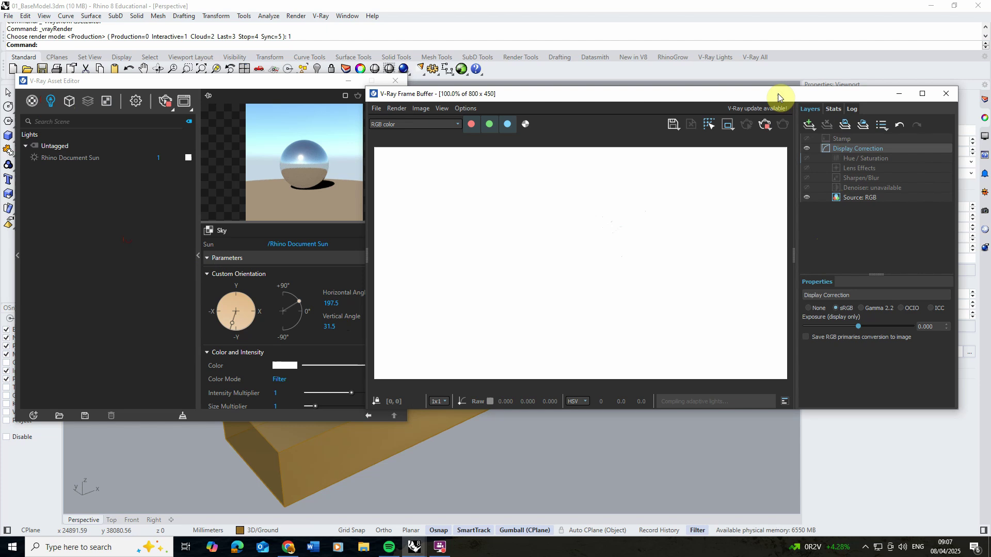
- Add a -5.000 Exposure correction layer in the Frame Buffer and view the building from lower down
{"action": "left_click", "coordinate": [811, 125]}
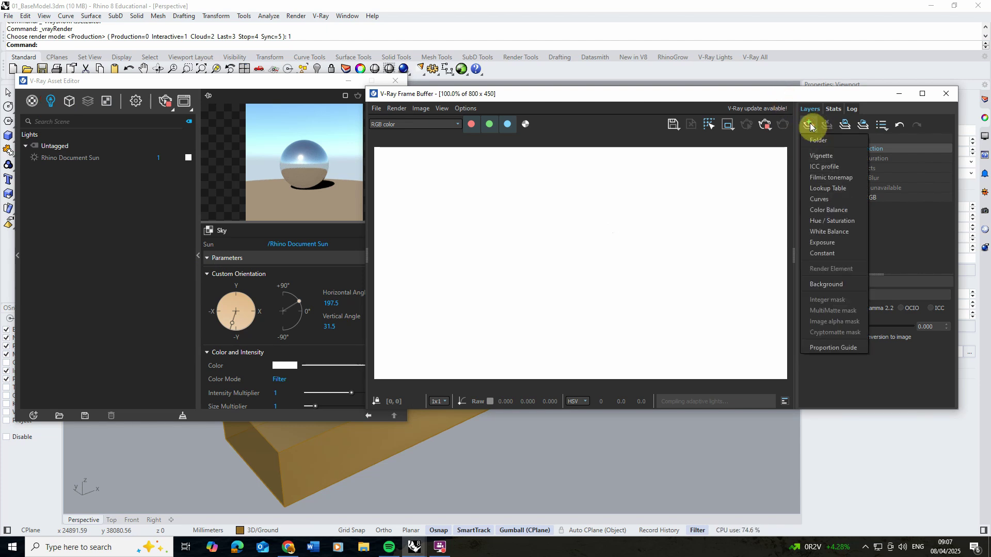
{"action": "left_click", "coordinate": [824, 245]}
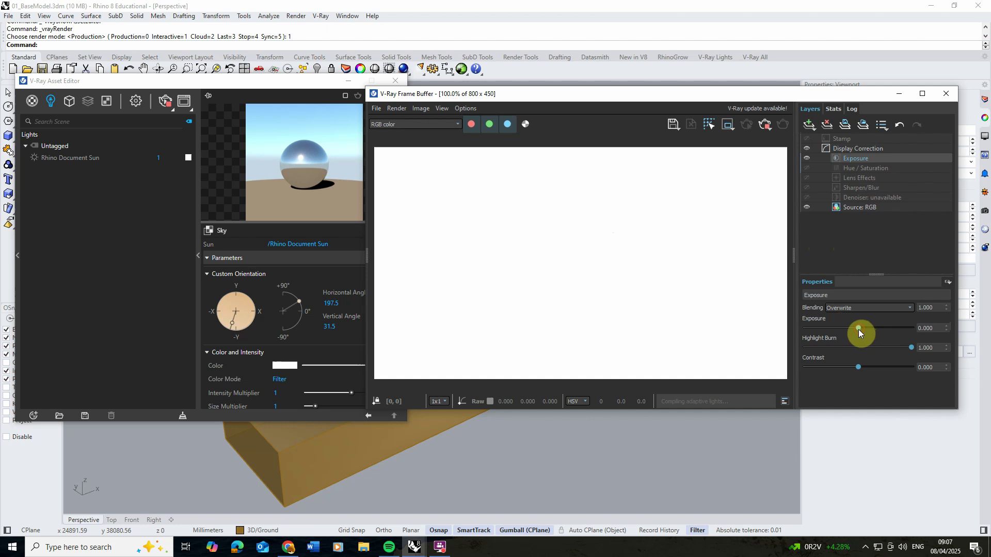
{"action": "left_click_drag", "start_coordinate": [859, 329], "coordinate": [761, 330]}
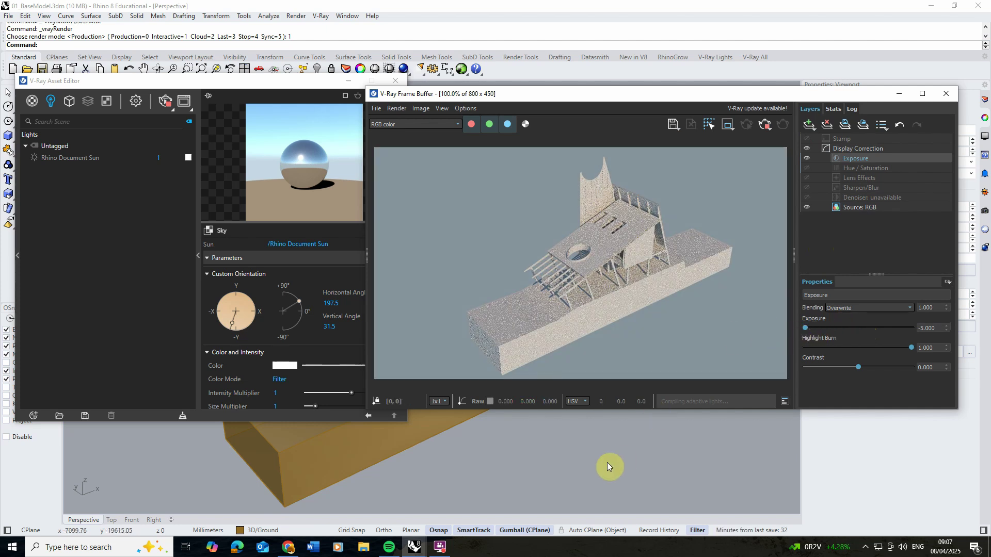
{"action": "right_click_drag", "start_coordinate": [562, 451], "coordinate": [573, 391]}
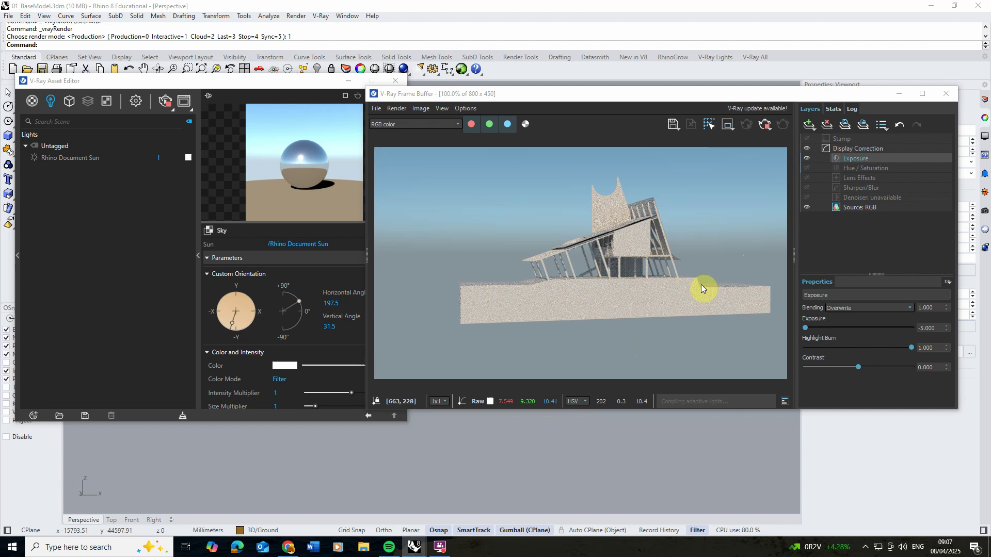
- Set the Sky texture's Albedo Color to pale blue and view the building from a raised three-quarter angle
{"action": "left_click", "coordinate": [248, 100]}
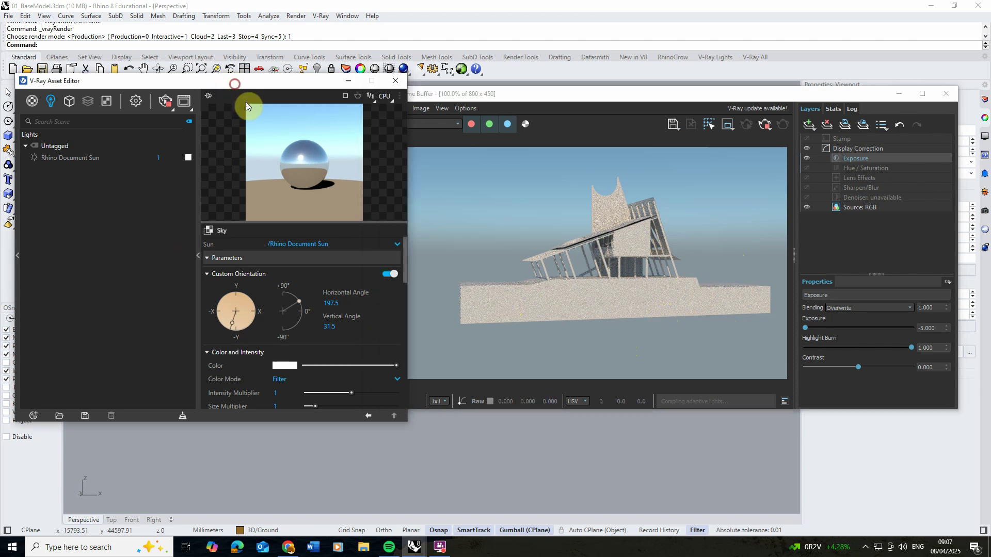
{"action": "left_click_drag", "start_coordinate": [403, 256], "coordinate": [405, 301]}
{"action": "left_click", "coordinate": [288, 335]}
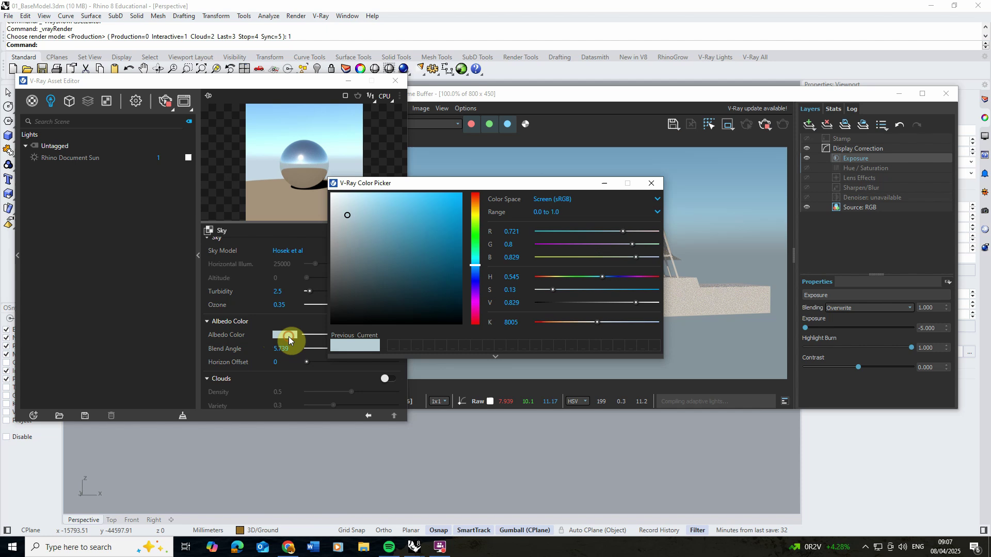
{"action": "left_click", "coordinate": [333, 258]}
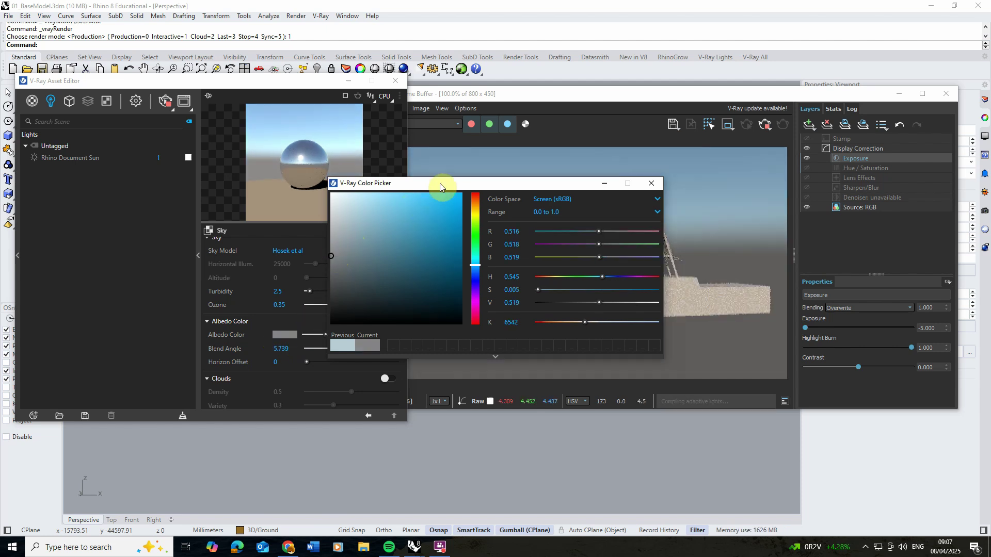
{"action": "left_click_drag", "start_coordinate": [440, 184], "coordinate": [366, 197]}
{"action": "left_click", "coordinate": [283, 233]}
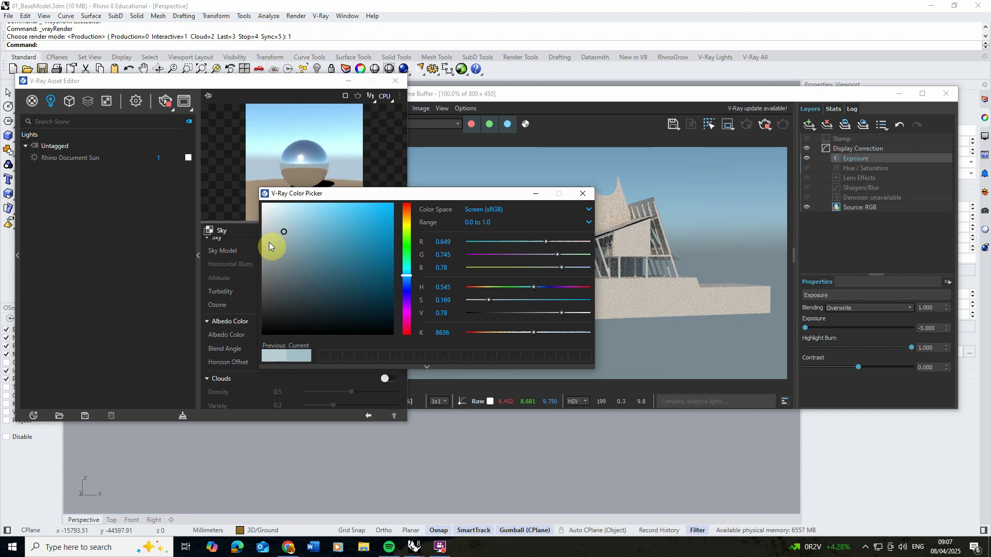
{"action": "left_click", "coordinate": [582, 194]}
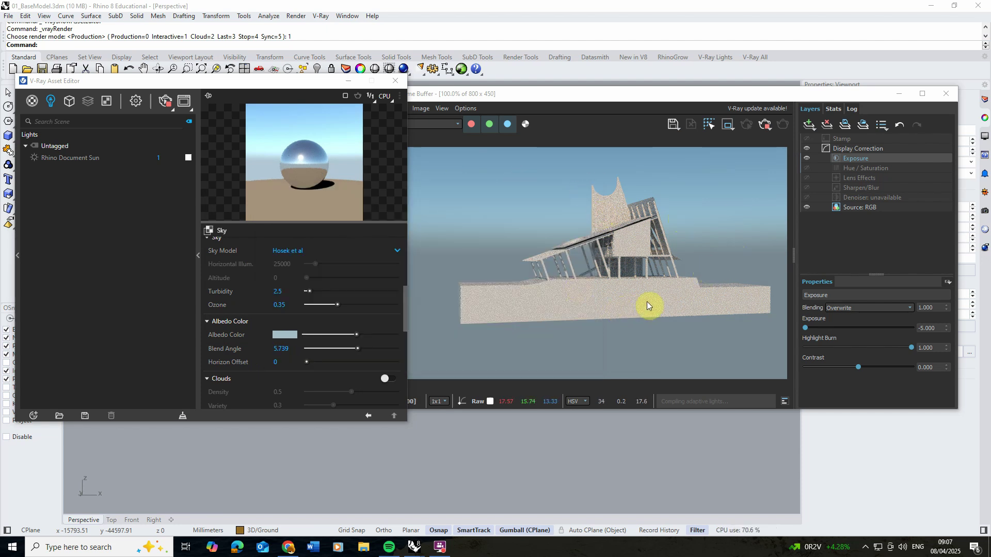
{"action": "right_click_drag", "start_coordinate": [593, 464], "coordinate": [642, 489]}
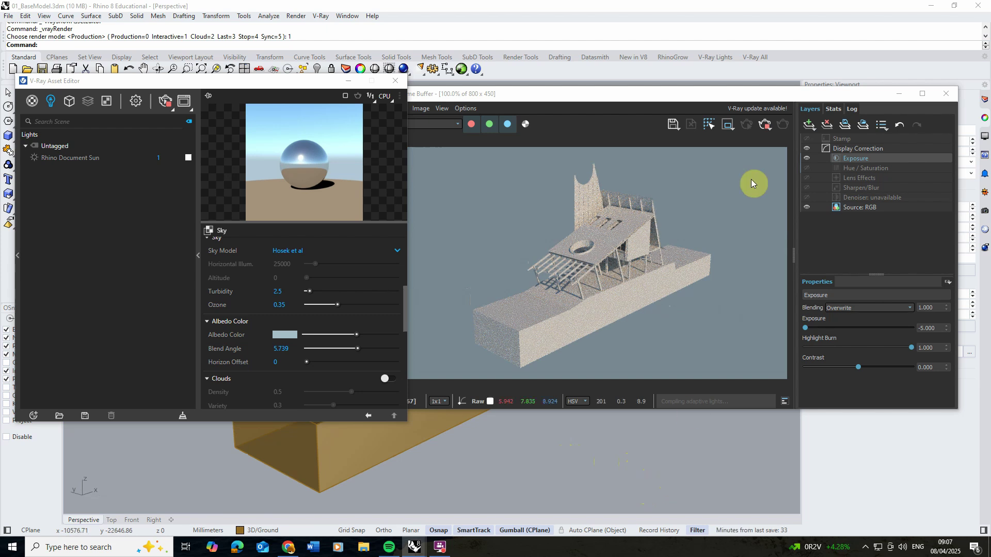
- Minimize the V-Ray Frame Buffer and Asset Editor to clear the building view
{"action": "left_click", "coordinate": [764, 125]}
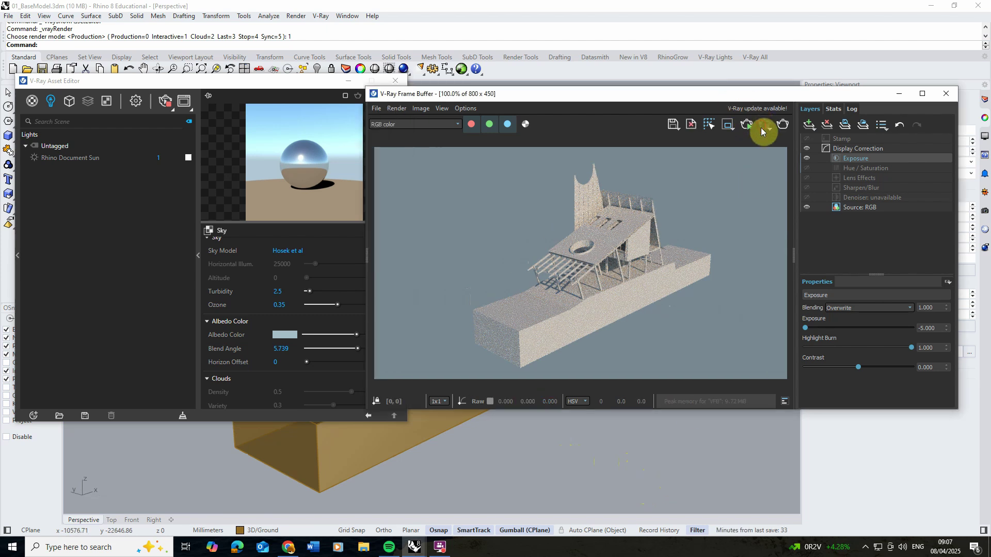
{"action": "left_click", "coordinate": [899, 94]}
{"action": "left_click", "coordinate": [349, 81]}
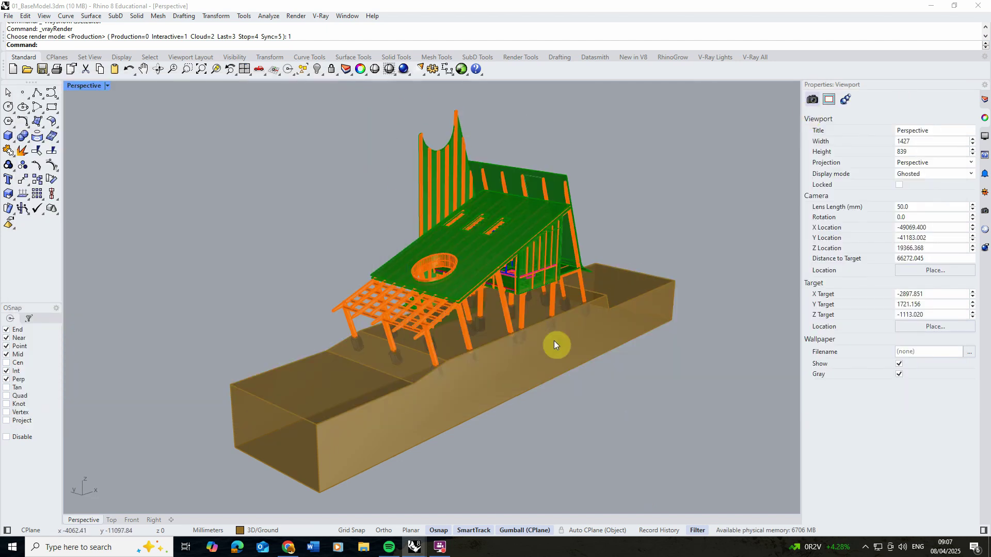
{"action": "right_click_drag", "start_coordinate": [555, 342], "coordinate": [509, 321]}
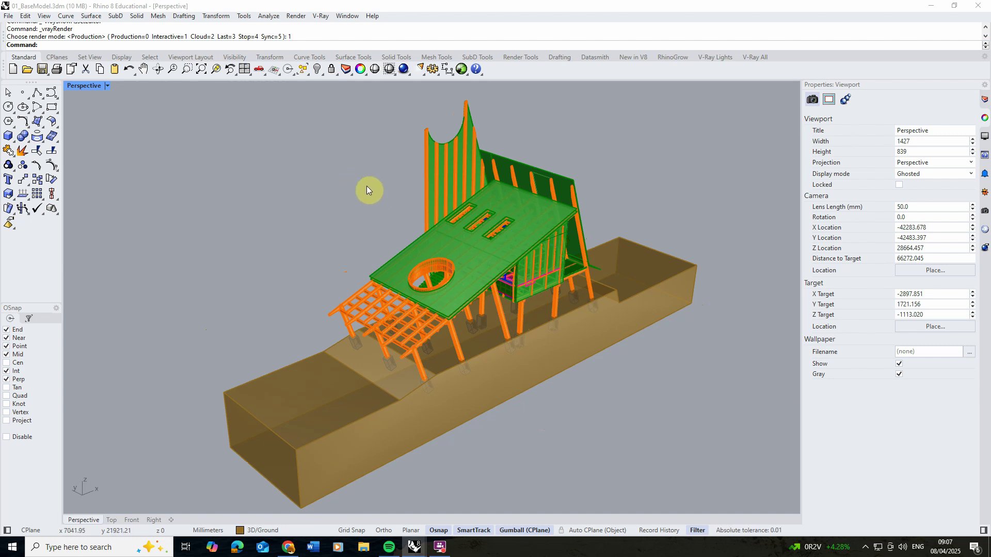
- Show the V-Ray All toolbar tab and browse the V-Ray Objects commands
{"action": "left_click", "coordinate": [754, 57]}
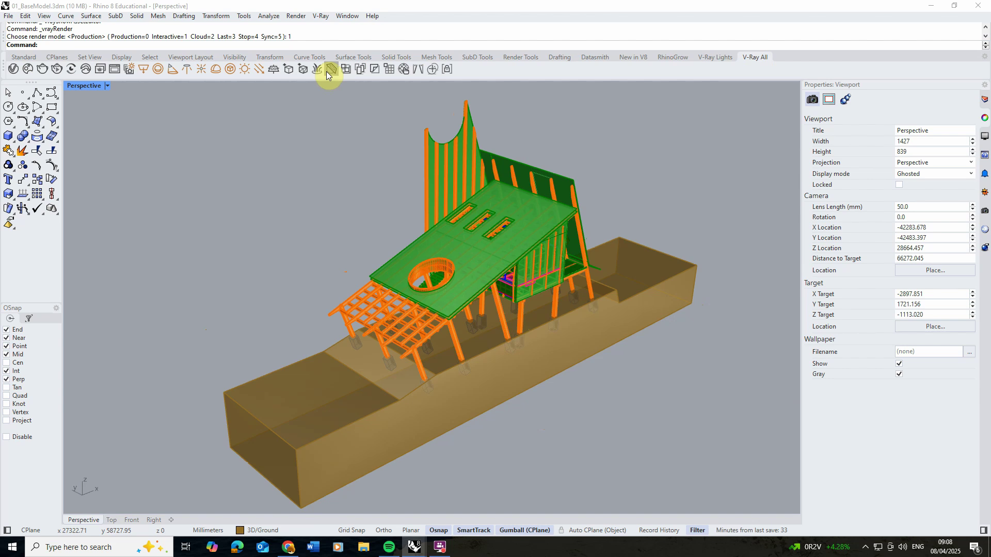
{"action": "left_click", "coordinate": [320, 16]}
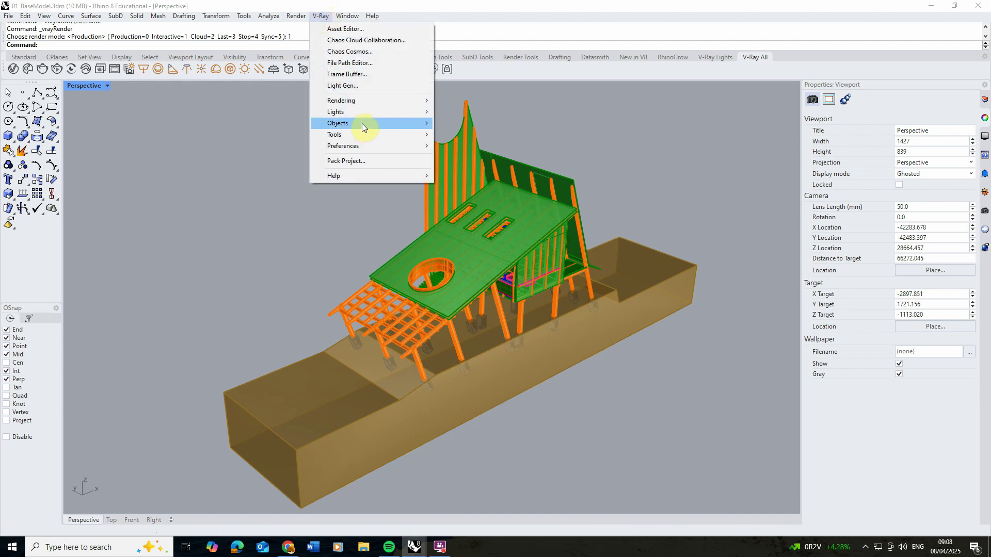
{"action": "mouse_move", "coordinate": [361, 123]}
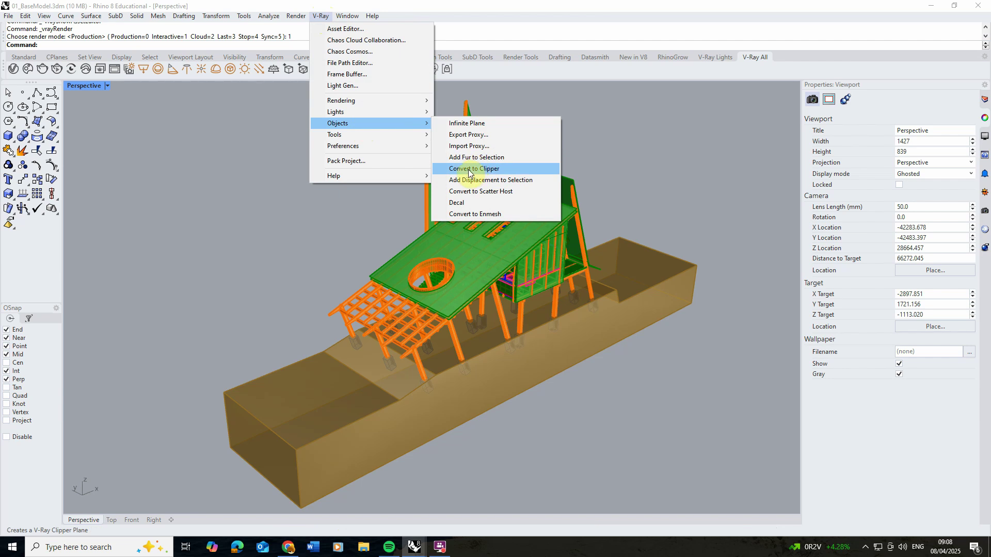
{"action": "left_click", "coordinate": [248, 144]}
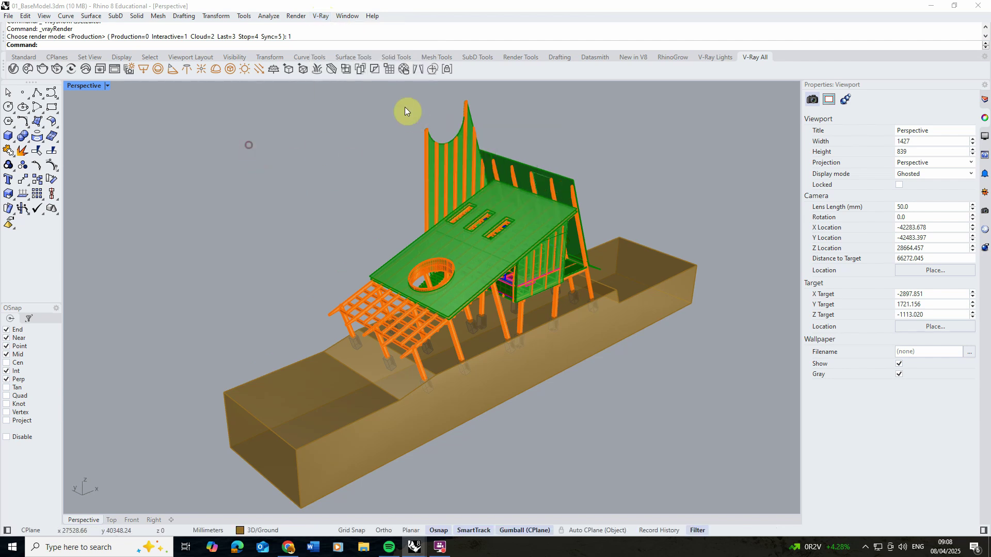
- Draw a rectangular clipping plane below the building model
{"action": "left_click", "coordinate": [329, 74]}
{"action": "scroll", "coordinate": [443, 217], "scroll_direction": "down", "scroll_amount": 2}
{"action": "left_click", "coordinate": [604, 419]}
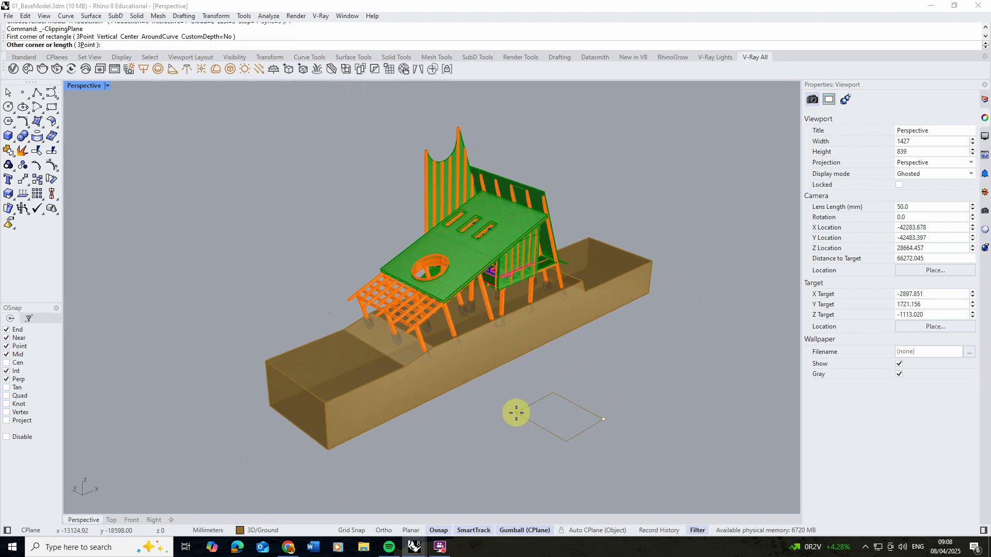
{"action": "left_click", "coordinate": [483, 419]}
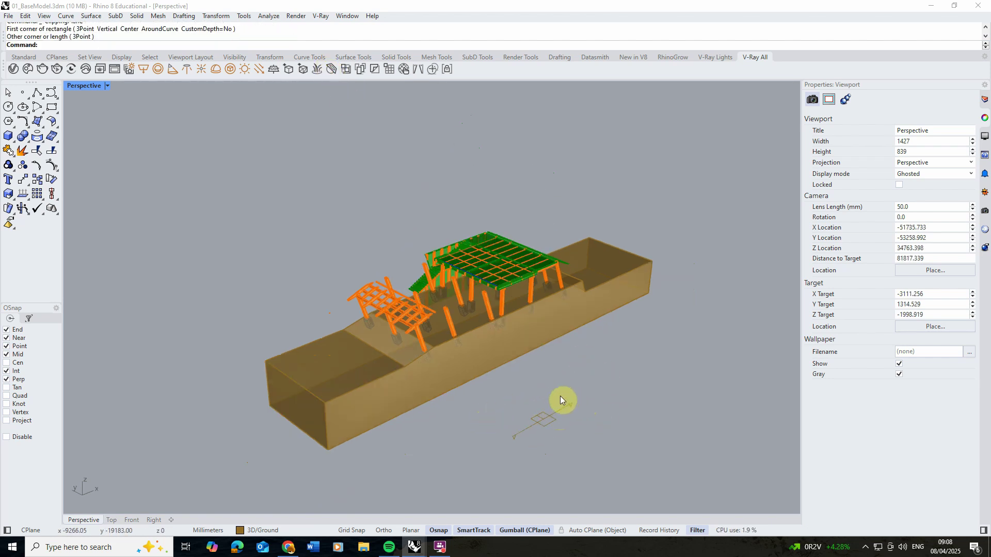
{"action": "right_click_drag", "start_coordinate": [559, 400], "coordinate": [614, 385]}
- Rotate the clipping plane upright with the gumball so it slices through the building
{"action": "left_click", "coordinate": [634, 360]}
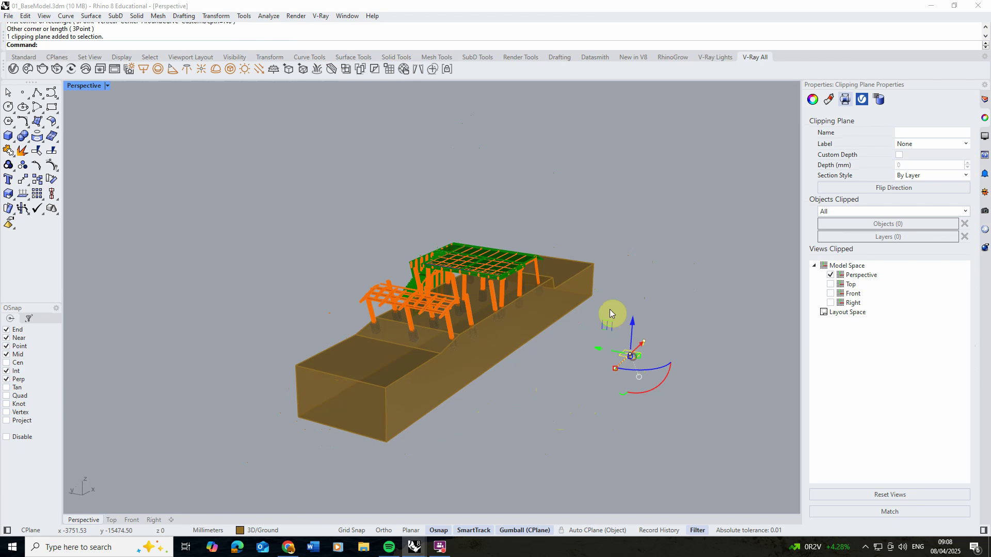
{"action": "left_click_drag", "start_coordinate": [662, 387], "coordinate": [406, 354]}
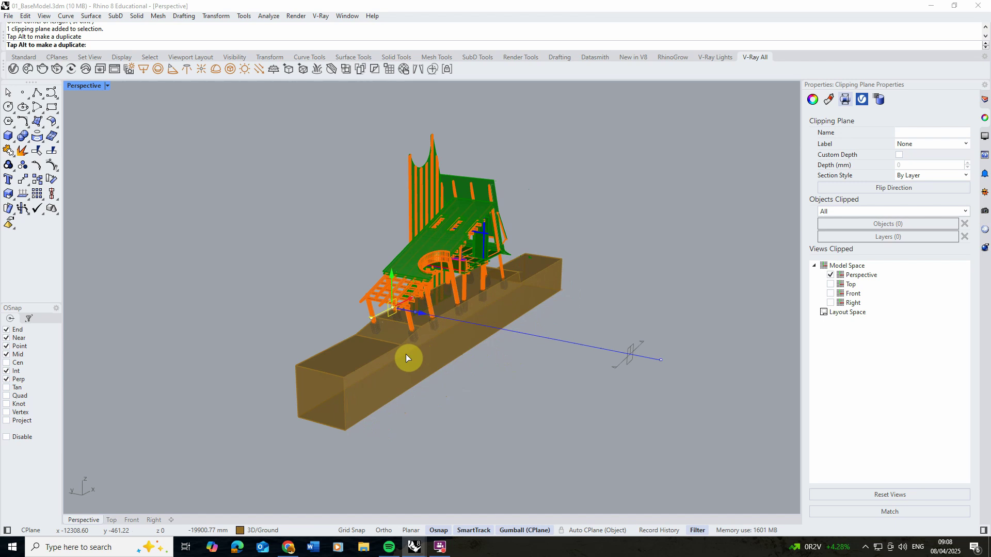
{"action": "scroll", "coordinate": [443, 302], "scroll_direction": "up", "scroll_amount": 3}
{"action": "right_click_drag", "start_coordinate": [444, 303], "coordinate": [571, 316]}
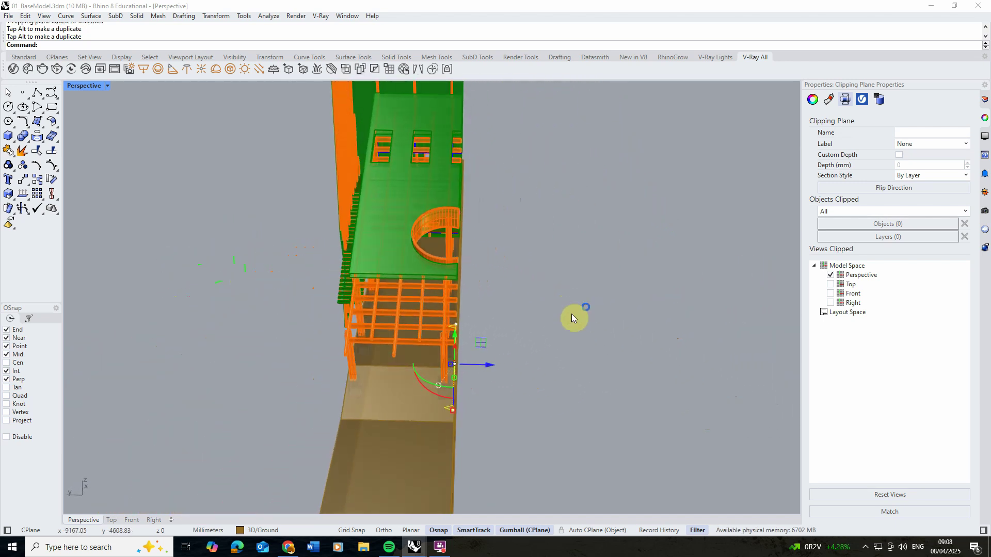
{"action": "left_click_drag", "start_coordinate": [473, 365], "coordinate": [483, 364]}
{"action": "right_click_drag", "start_coordinate": [620, 348], "coordinate": [516, 304]}
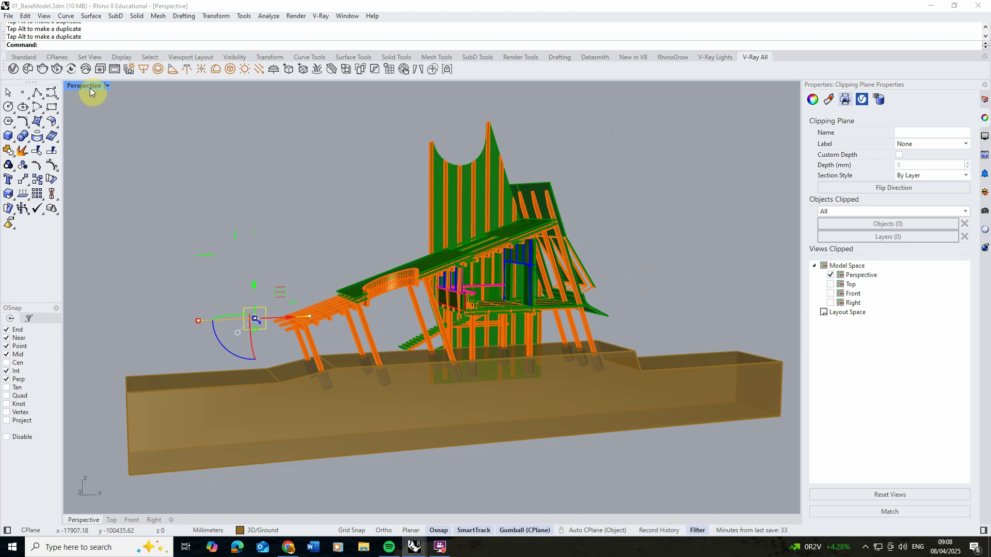
- Maximize the Front viewport and tick Front under Views Clipped for the clipping plane
{"action": "double_click", "coordinate": [91, 86]}
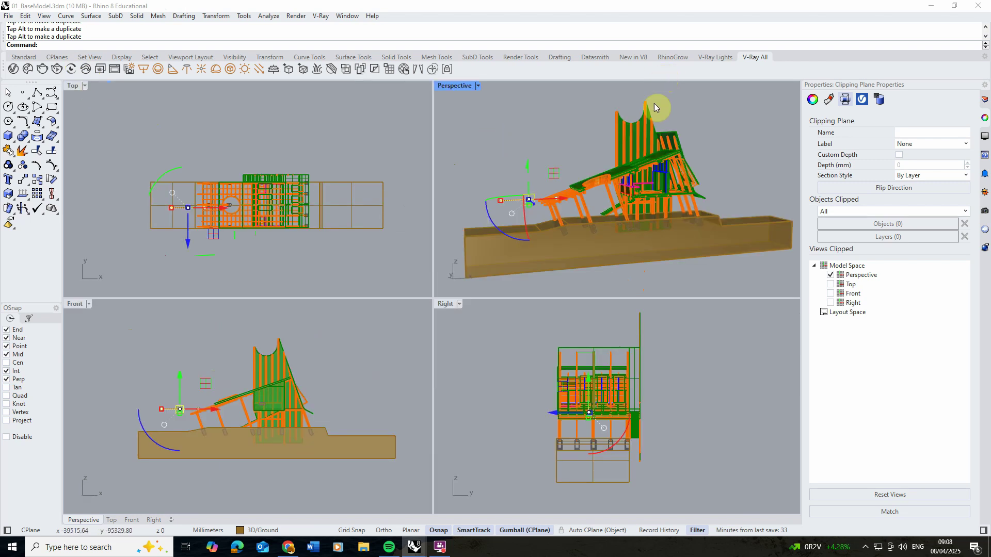
{"action": "double_click", "coordinate": [75, 304]}
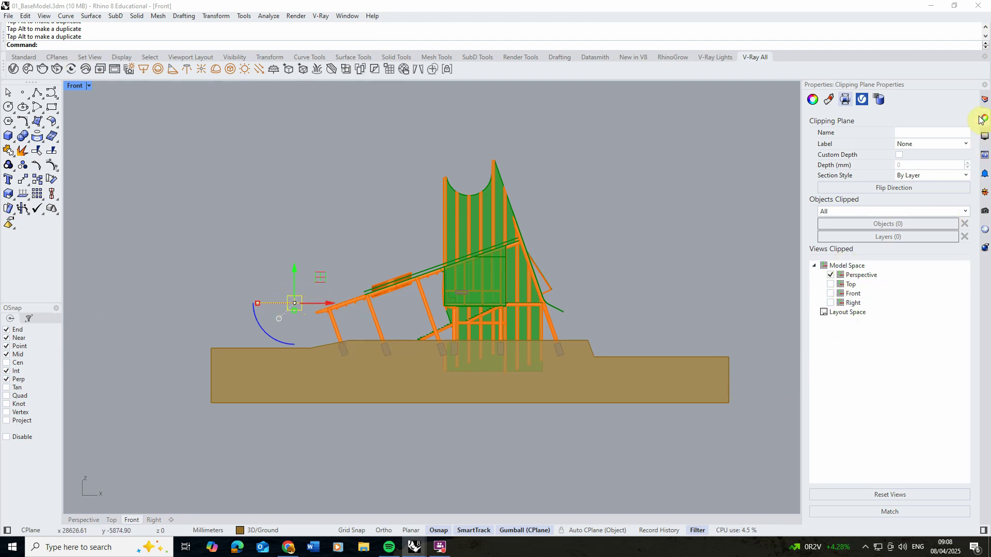
{"action": "left_click", "coordinate": [830, 294]}
{"action": "left_click", "coordinate": [831, 293]}
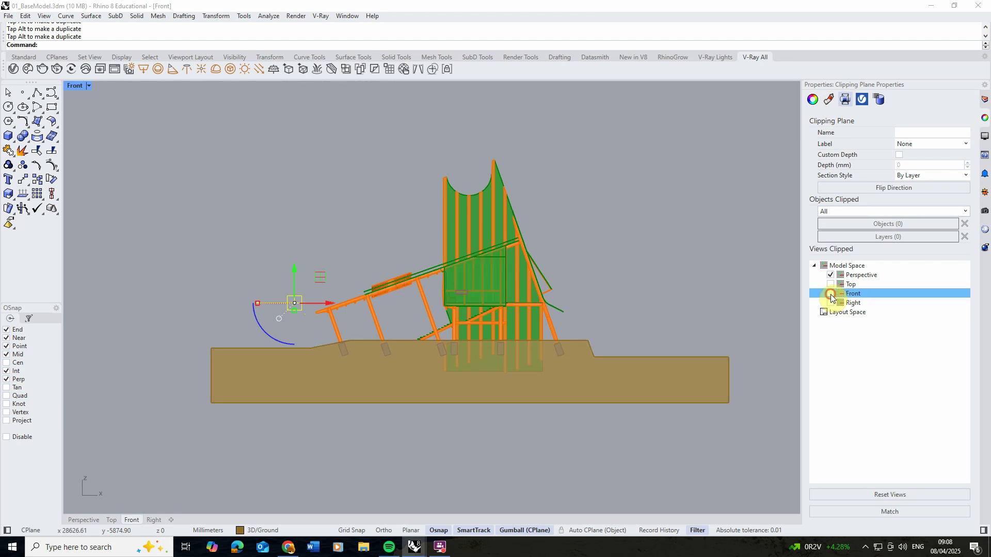
{"action": "left_click", "coordinate": [830, 294]}
{"action": "left_click", "coordinate": [830, 294]}
{"action": "left_click", "coordinate": [830, 294]}
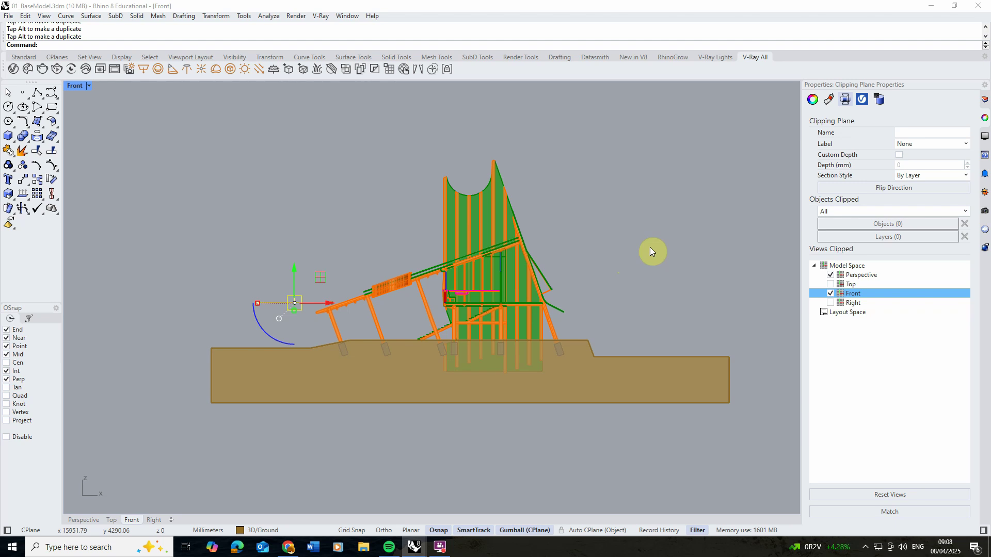
{"action": "scroll", "coordinate": [680, 318], "scroll_direction": "up", "scroll_amount": 2}
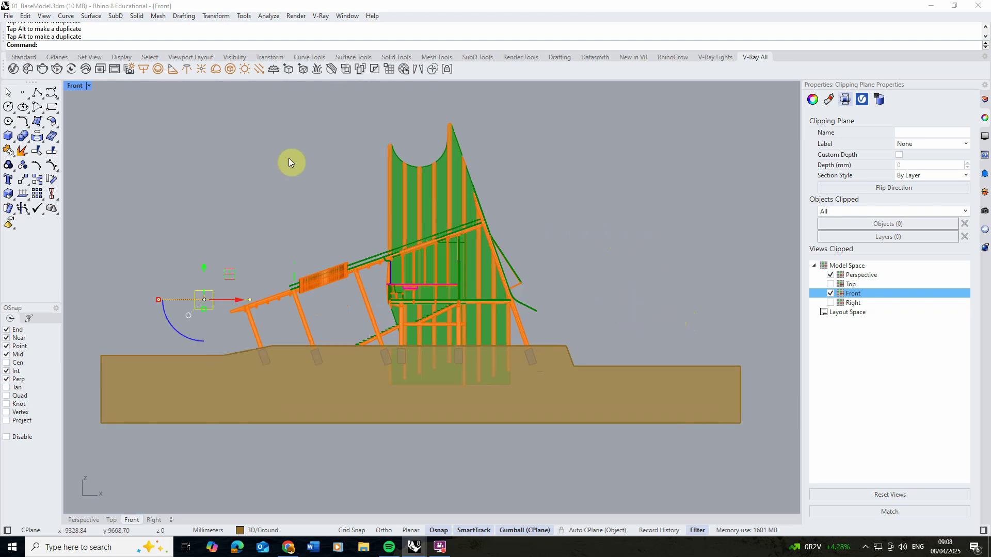
- Run an interactive V-Ray render of the clipped Front view in the Frame Buffer
{"action": "left_click", "coordinate": [113, 69]}
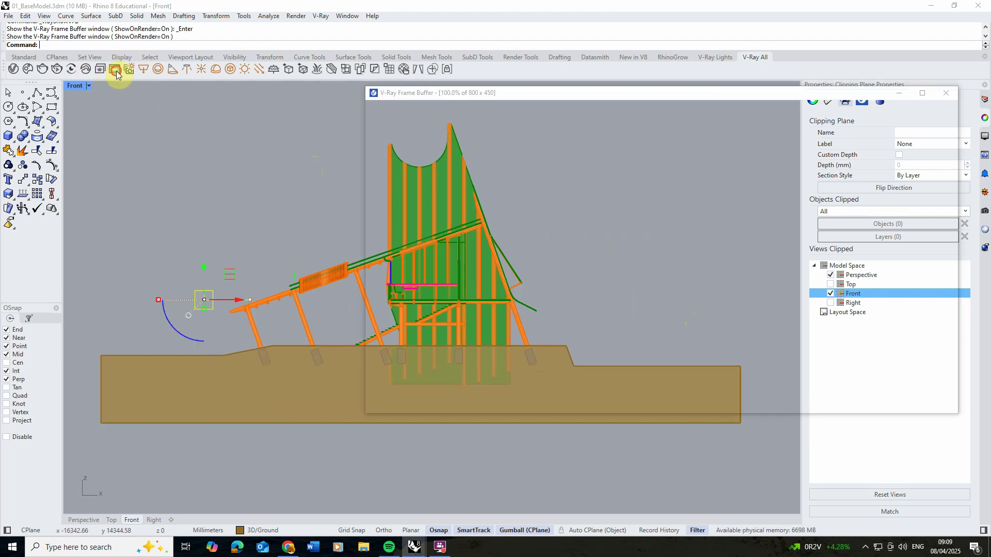
{"action": "left_click_drag", "start_coordinate": [630, 89], "coordinate": [392, 92]}
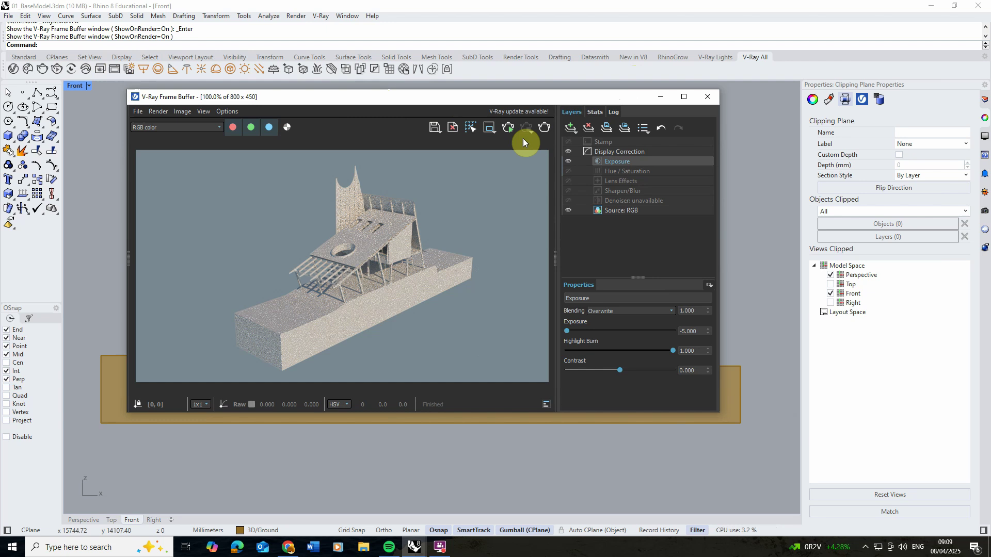
{"action": "left_click", "coordinate": [507, 128]}
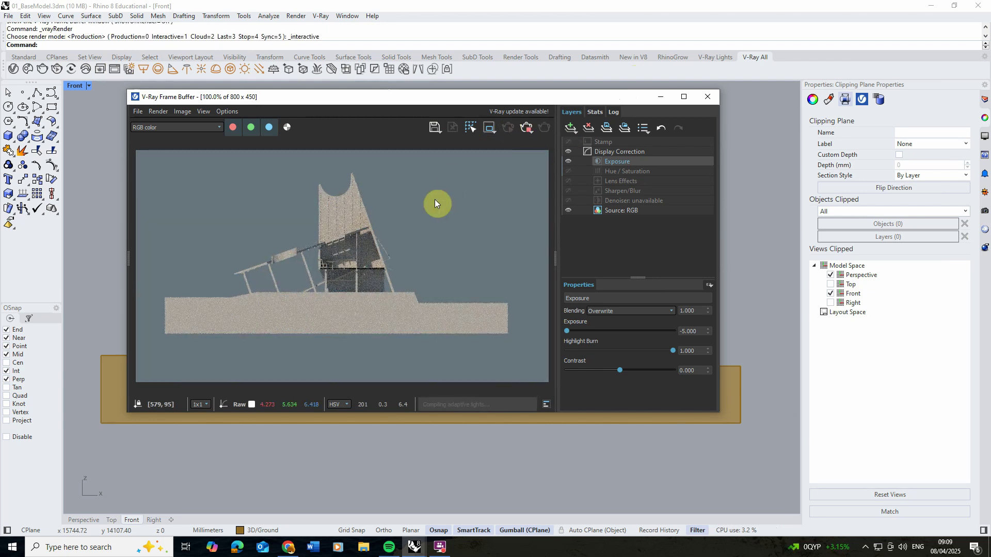
{"action": "scroll", "coordinate": [321, 265], "scroll_direction": "up", "scroll_amount": 1}
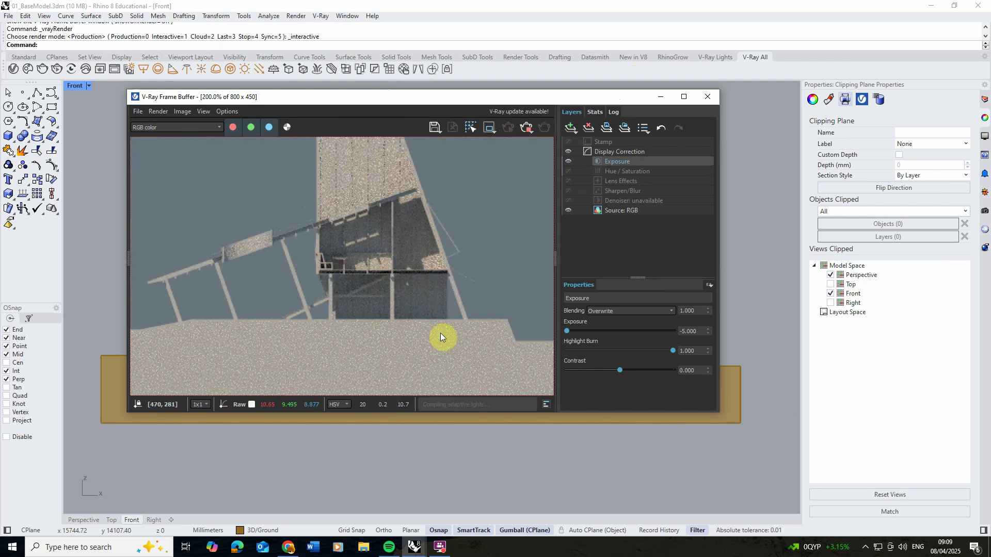
{"action": "scroll", "coordinate": [441, 336], "scroll_direction": "down", "scroll_amount": 1}
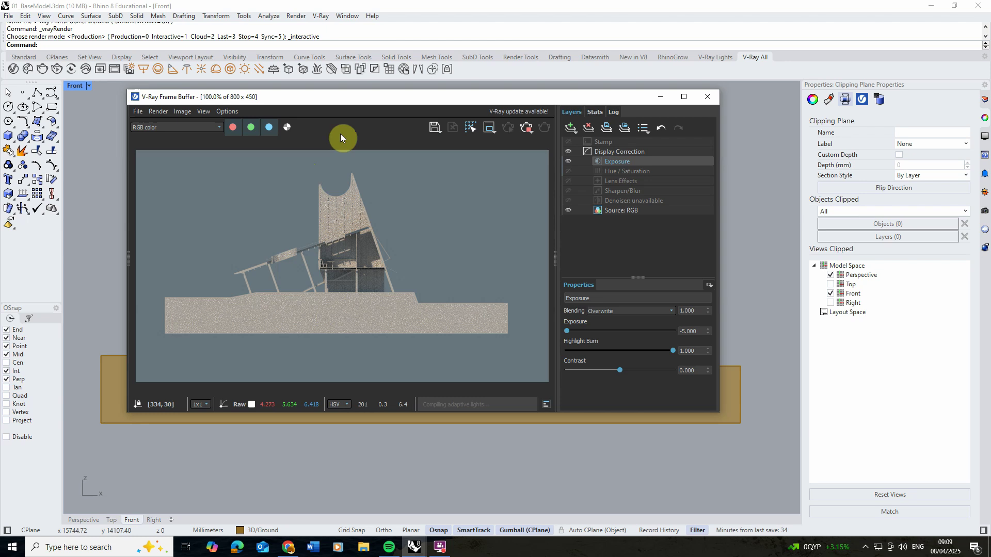
{"action": "left_click_drag", "start_coordinate": [425, 96], "coordinate": [671, 100]}
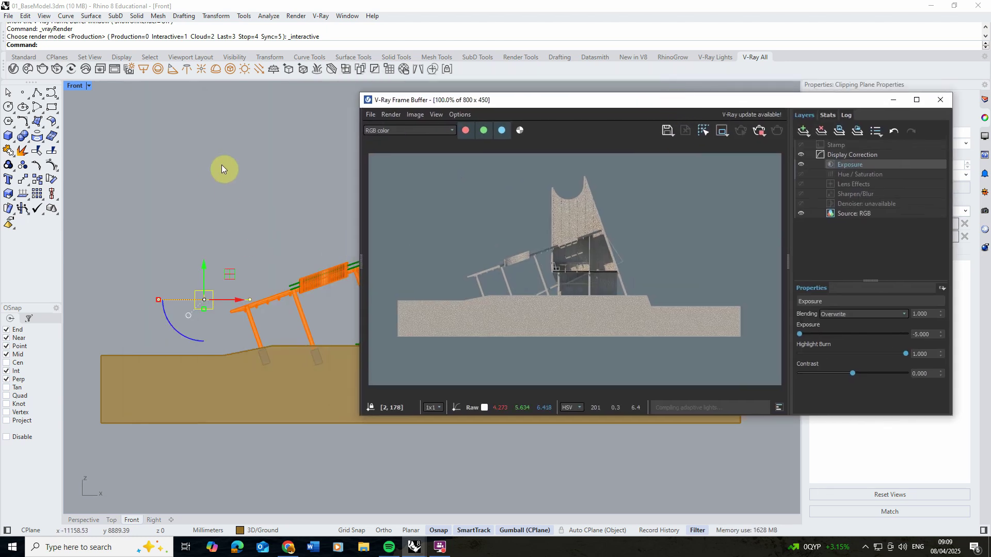
- In the V-Ray Asset Editor's Clipping plane settings, turn Affect Light off and then back on
{"action": "left_click", "coordinate": [13, 70]}
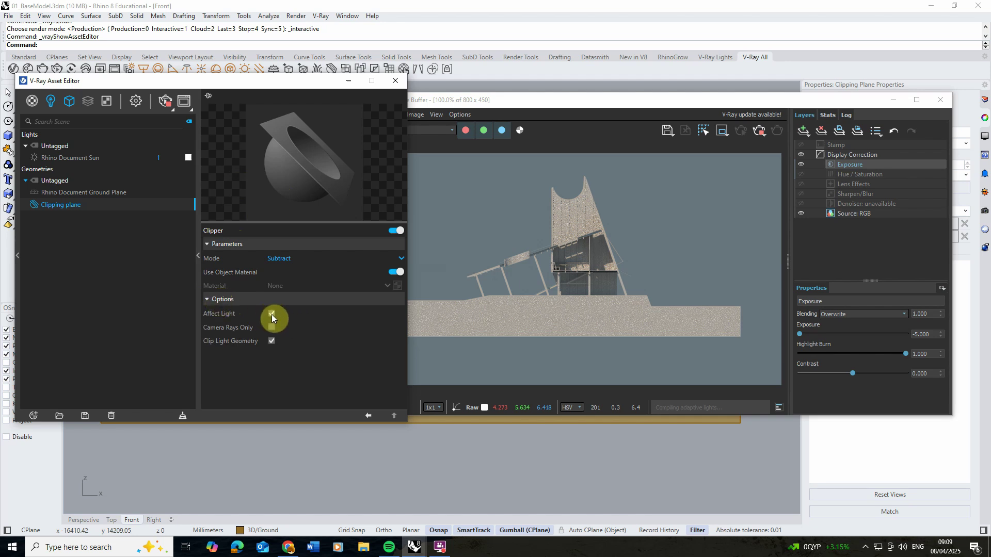
{"action": "left_click", "coordinate": [271, 314]}
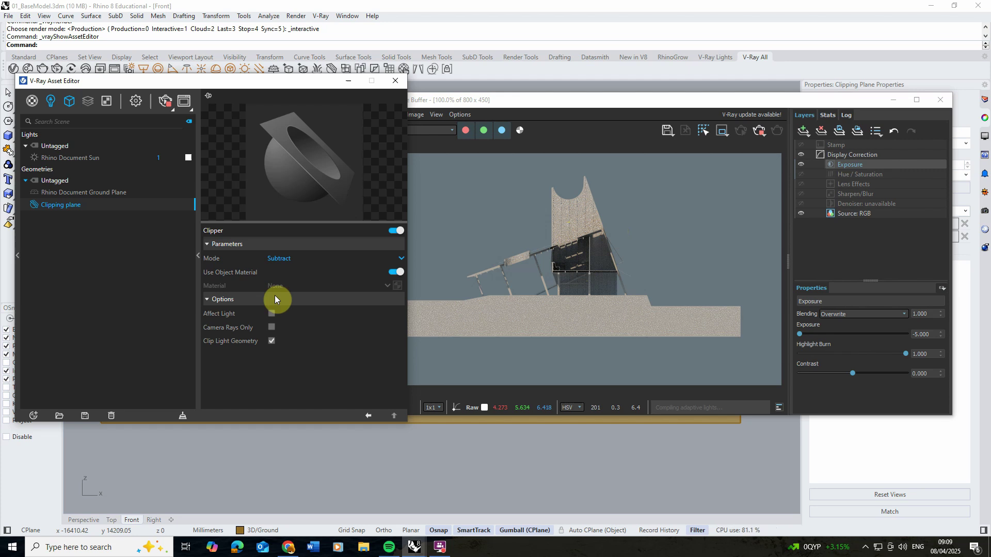
{"action": "left_click", "coordinate": [272, 314]}
{"action": "left_click_drag", "start_coordinate": [591, 101], "coordinate": [817, 136]}
- Maximize the Perspective view, orbit to a new angle on the clipped building, and reopen the render output
{"action": "left_click_drag", "start_coordinate": [307, 82], "coordinate": [309, 85]}
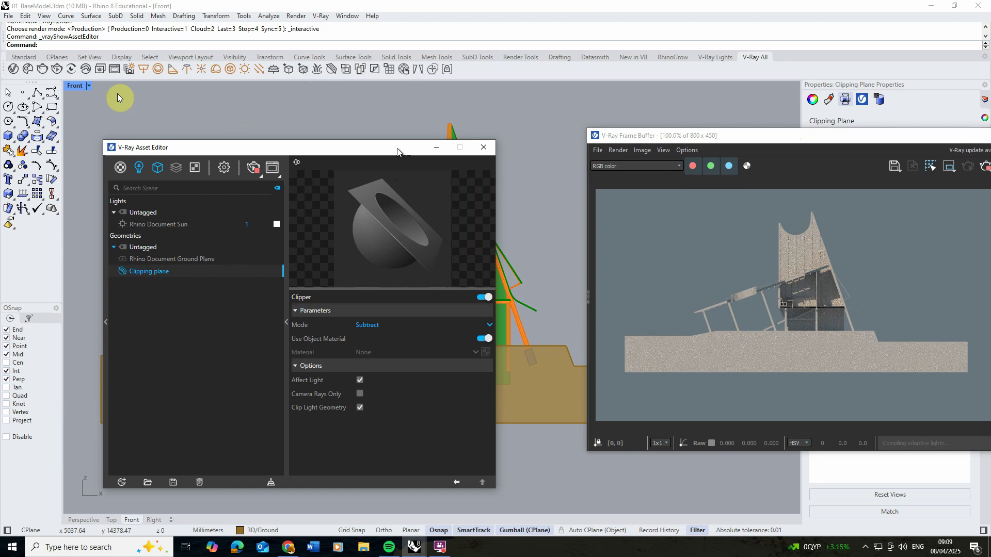
{"action": "double_click", "coordinate": [457, 87]}
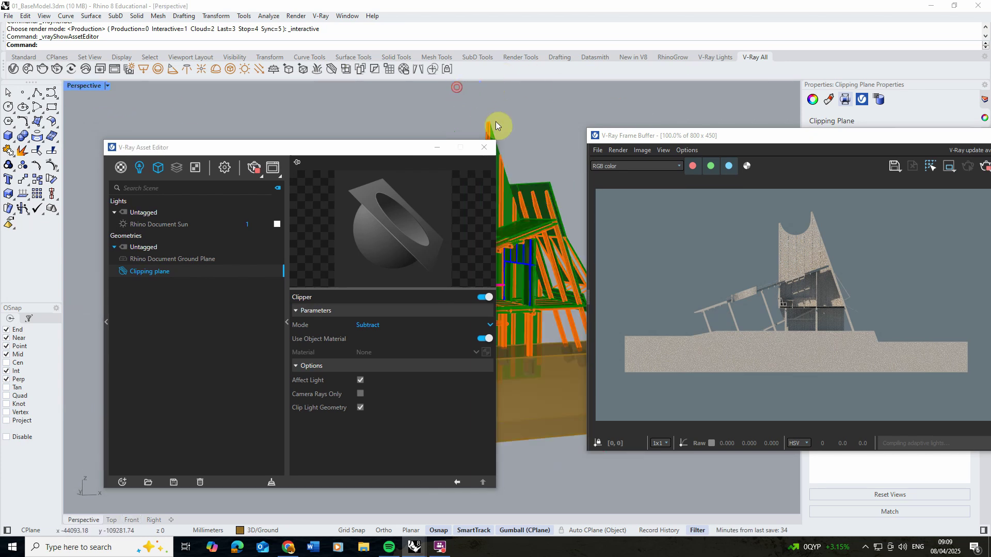
{"action": "left_click_drag", "start_coordinate": [854, 135], "coordinate": [528, 138]}
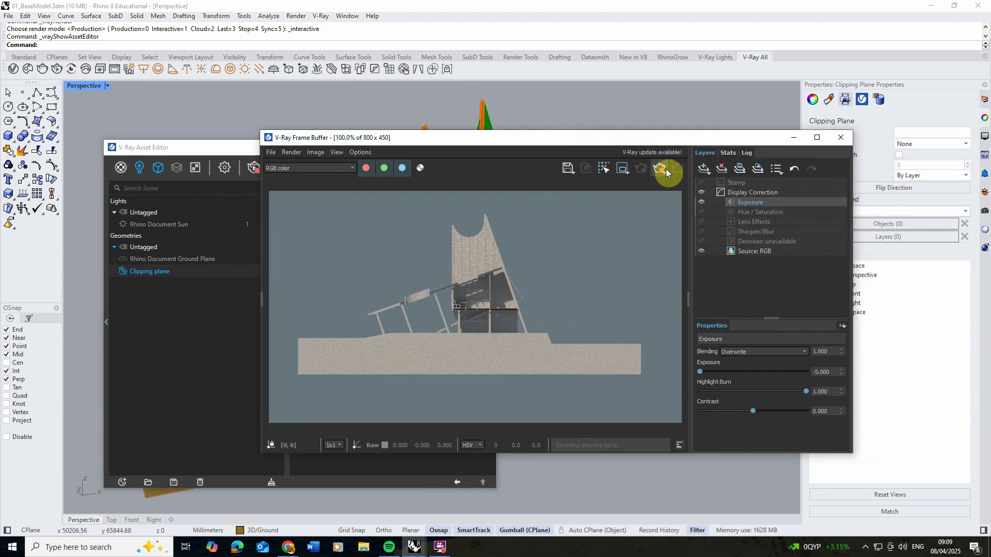
{"action": "left_click", "coordinate": [840, 137]}
{"action": "left_click_drag", "start_coordinate": [420, 147], "coordinate": [305, 141]}
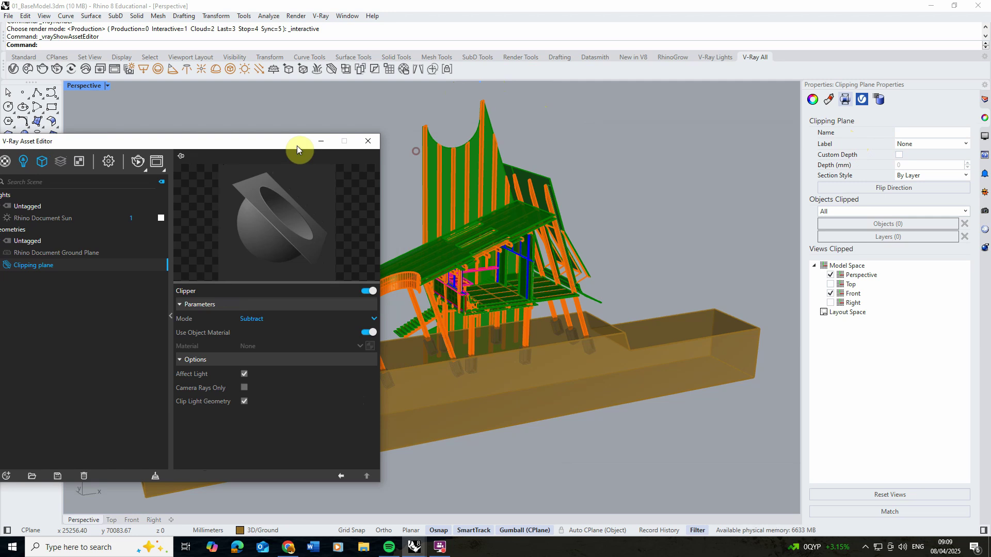
{"action": "right_click_drag", "start_coordinate": [646, 164], "coordinate": [481, 193]}
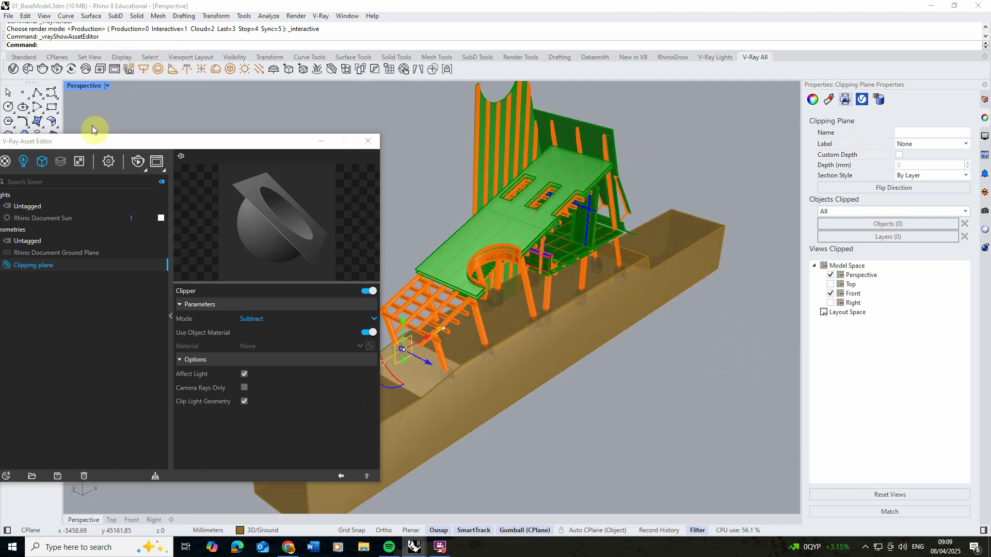
{"action": "left_click", "coordinate": [156, 161]}
- Restart the interactive render and orbit the model to another angle
{"action": "left_click", "coordinate": [644, 172]}
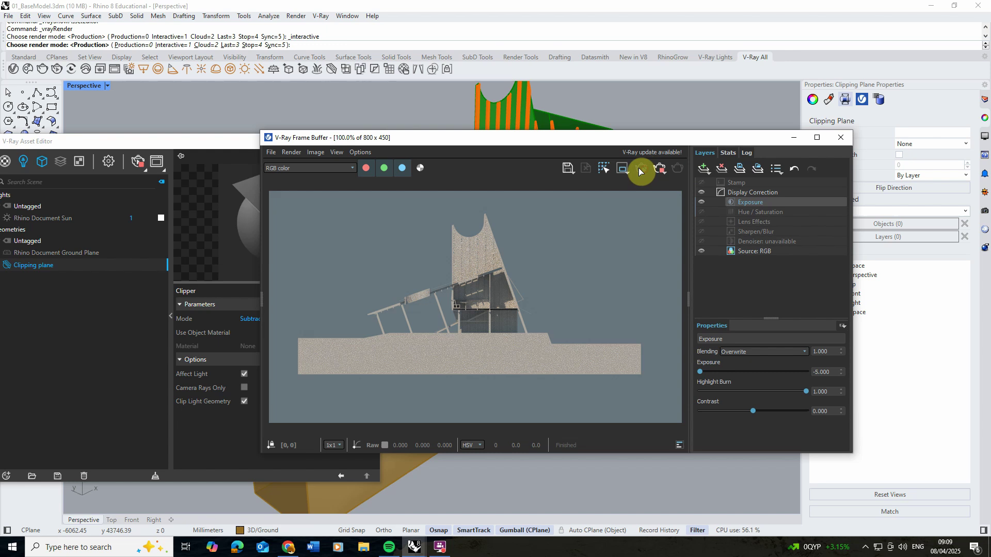
{"action": "left_click_drag", "start_coordinate": [645, 143], "coordinate": [851, 120]}
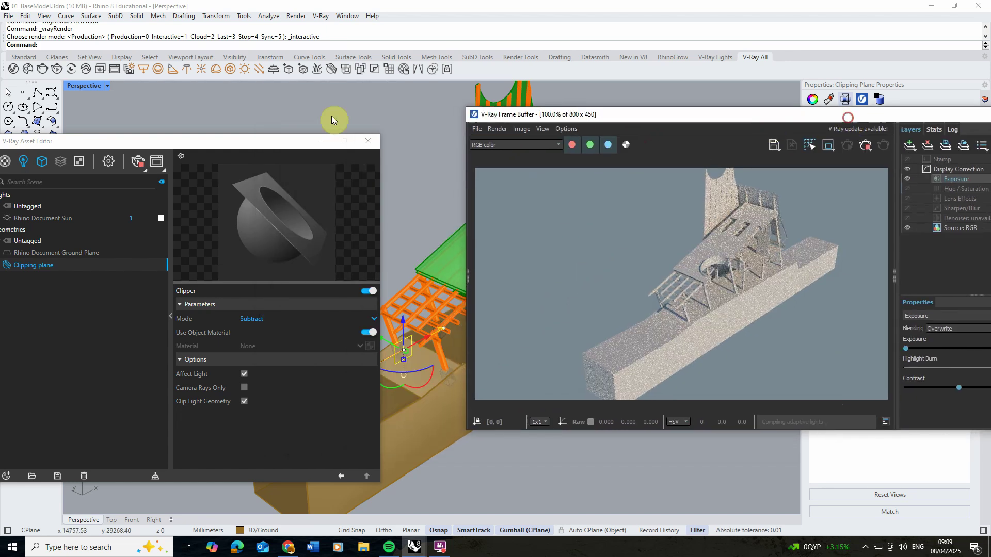
{"action": "left_click_drag", "start_coordinate": [262, 140], "coordinate": [305, 84]}
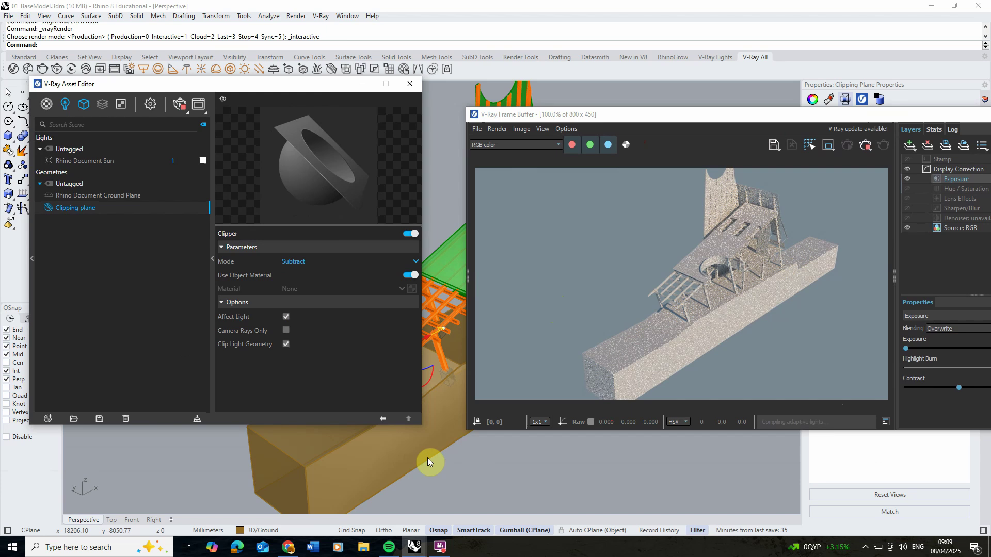
{"action": "right_click_drag", "start_coordinate": [428, 457], "coordinate": [522, 455]}
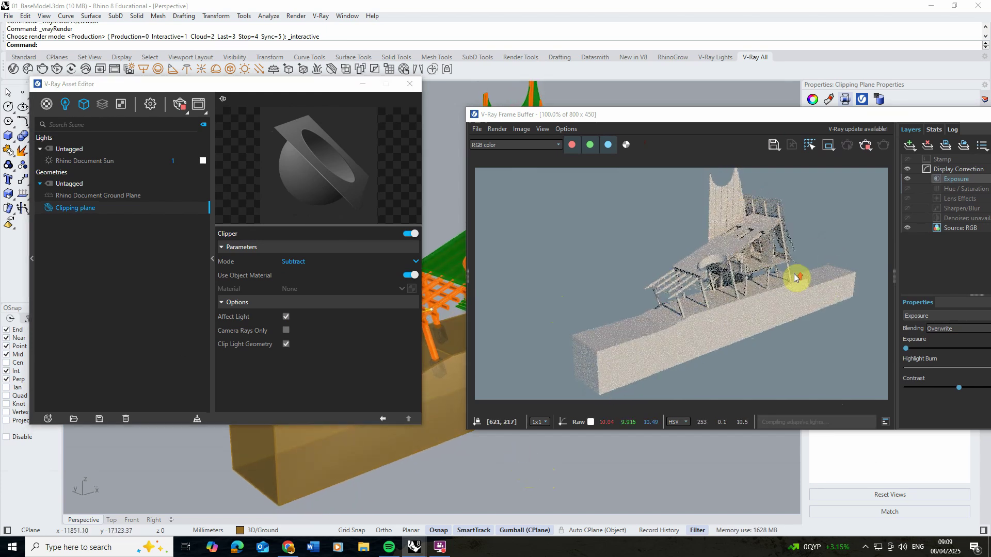
{"action": "scroll", "coordinate": [794, 273], "scroll_direction": "up", "scroll_amount": 2}
{"action": "scroll", "coordinate": [748, 280], "scroll_direction": "down", "scroll_amount": 1}
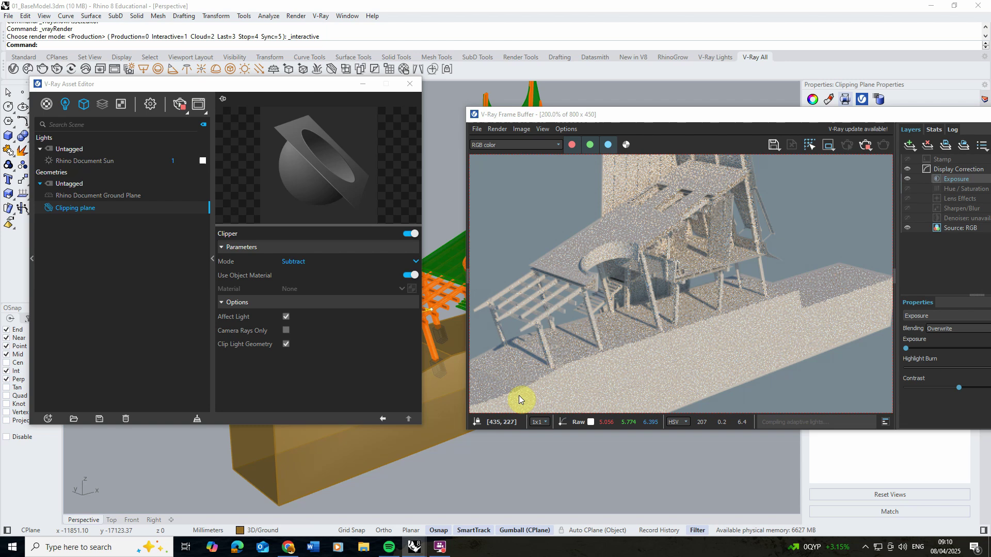
{"action": "scroll", "coordinate": [519, 396], "scroll_direction": "down", "scroll_amount": 1}
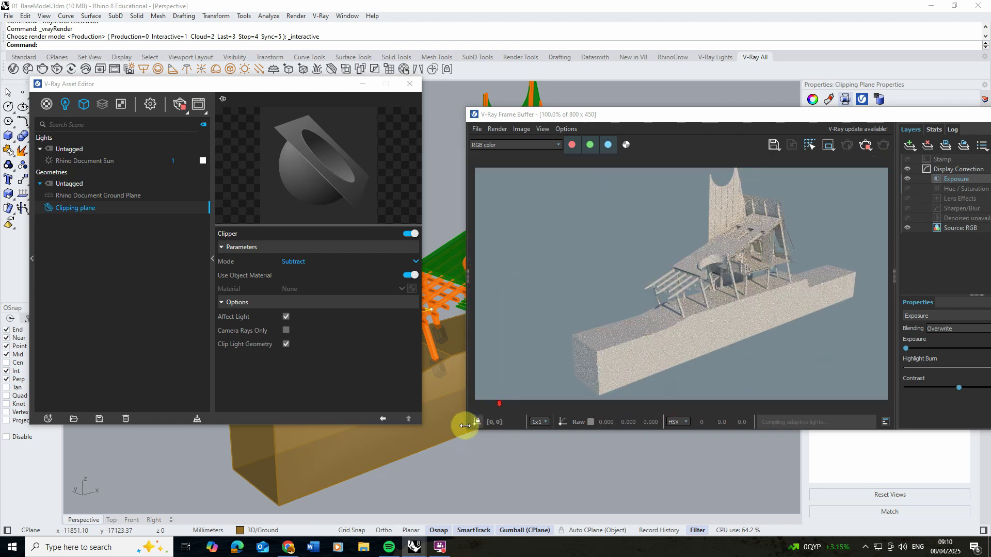
- Turn off Affect Light in the clipper's options
{"action": "left_click", "coordinate": [285, 317]}
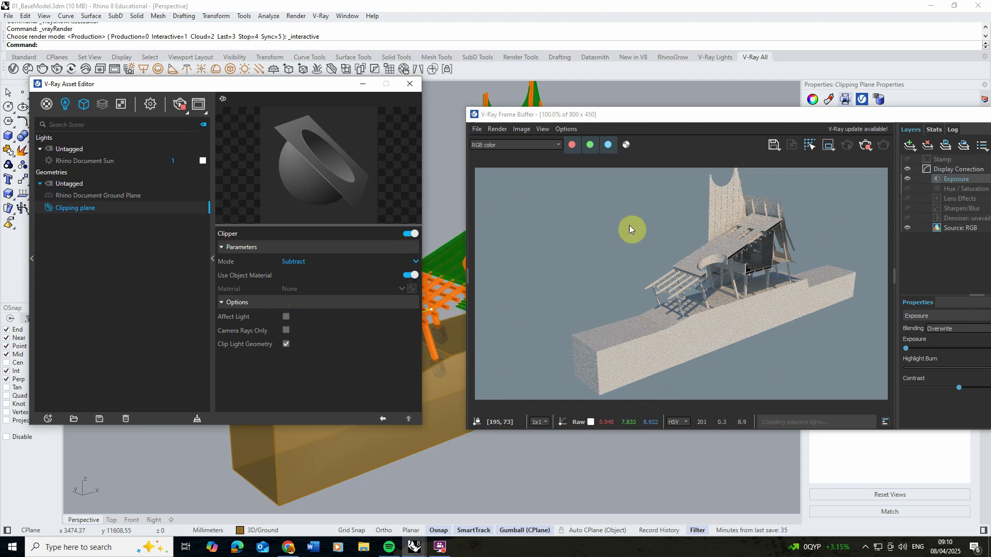
{"action": "left_click_drag", "start_coordinate": [659, 116], "coordinate": [794, 118]}
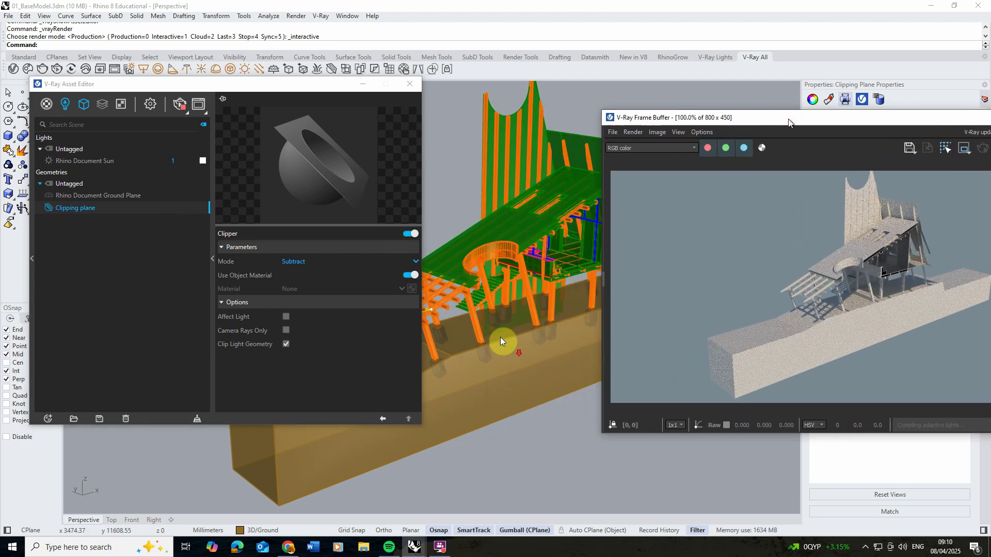
{"action": "scroll", "coordinate": [496, 344], "scroll_direction": "down", "scroll_amount": 2}
{"action": "scroll", "coordinate": [487, 348], "scroll_direction": "up", "scroll_amount": 2}
- Drag the clipping plane to a new cut position on the building and review the re-render
{"action": "left_click_drag", "start_coordinate": [461, 337], "coordinate": [435, 345]}
{"action": "scroll", "coordinate": [459, 342], "scroll_direction": "up", "scroll_amount": 2}
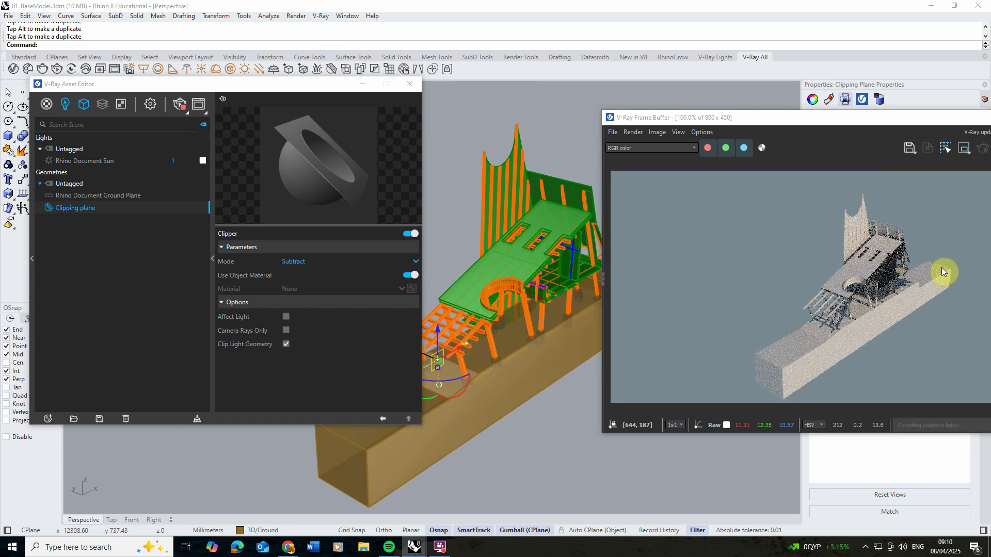
{"action": "scroll", "coordinate": [895, 281], "scroll_direction": "up", "scroll_amount": 3}
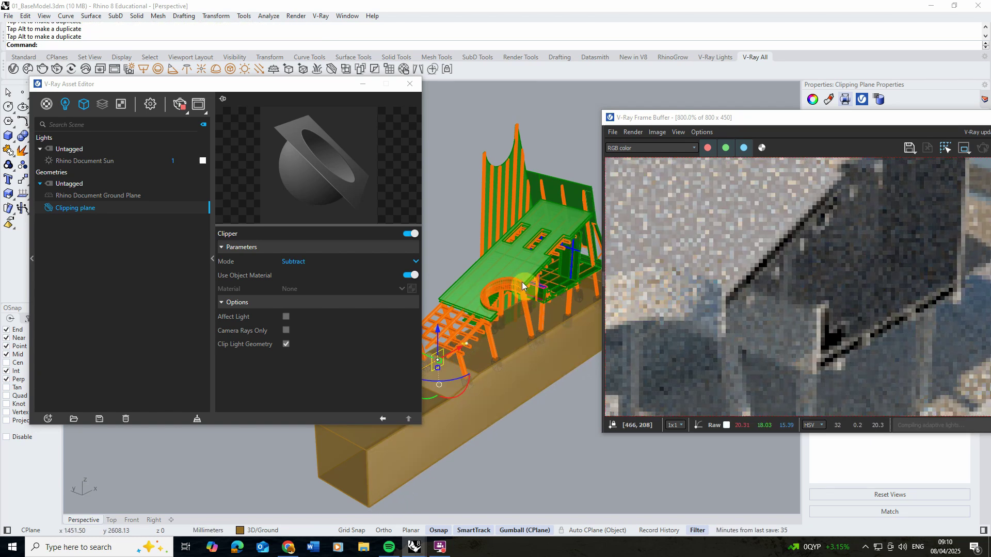
{"action": "scroll", "coordinate": [522, 282], "scroll_direction": "down", "scroll_amount": 3}
{"action": "scroll", "coordinate": [578, 281], "scroll_direction": "up", "scroll_amount": 2}
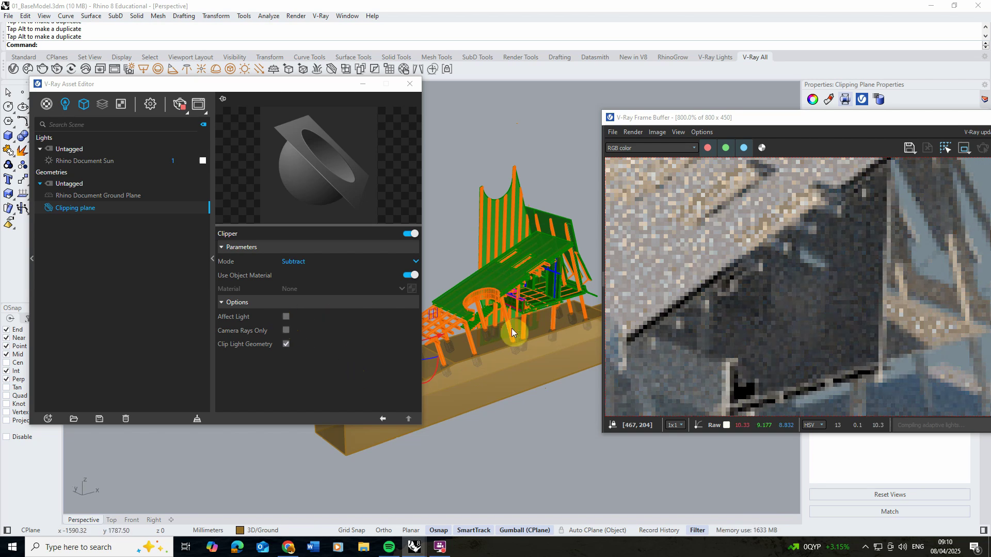
{"action": "scroll", "coordinate": [513, 327], "scroll_direction": "down", "scroll_amount": 4}
{"action": "scroll", "coordinate": [525, 321], "scroll_direction": "up", "scroll_amount": 2}
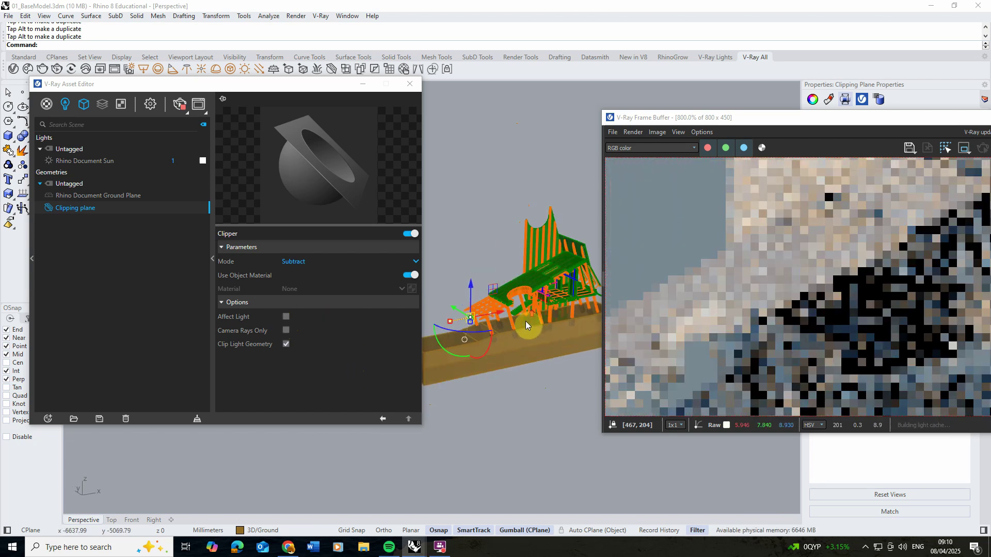
{"action": "left_click_drag", "start_coordinate": [907, 120], "coordinate": [666, 105]}
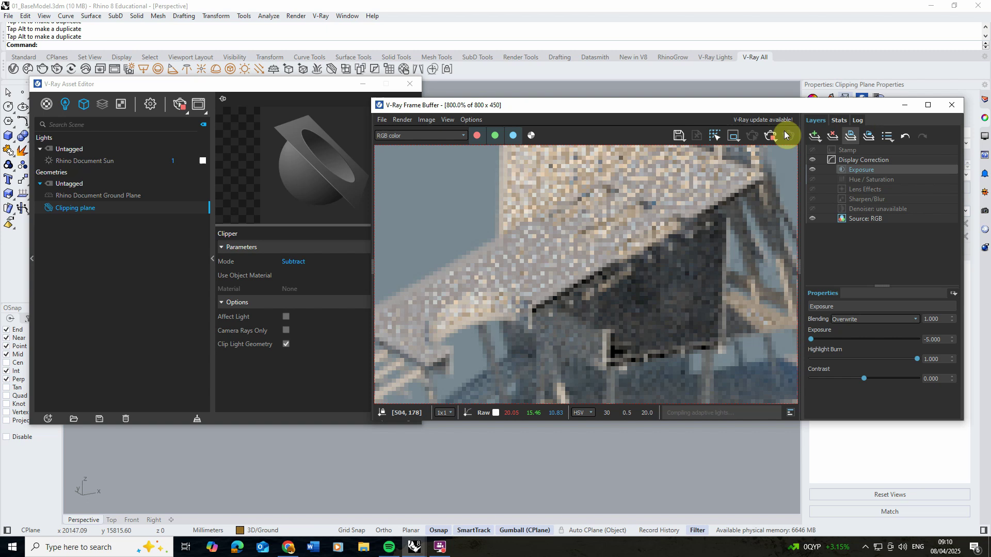
- Close the render output and maximize the Front view from the four-view layout
{"action": "left_click", "coordinate": [951, 105]}
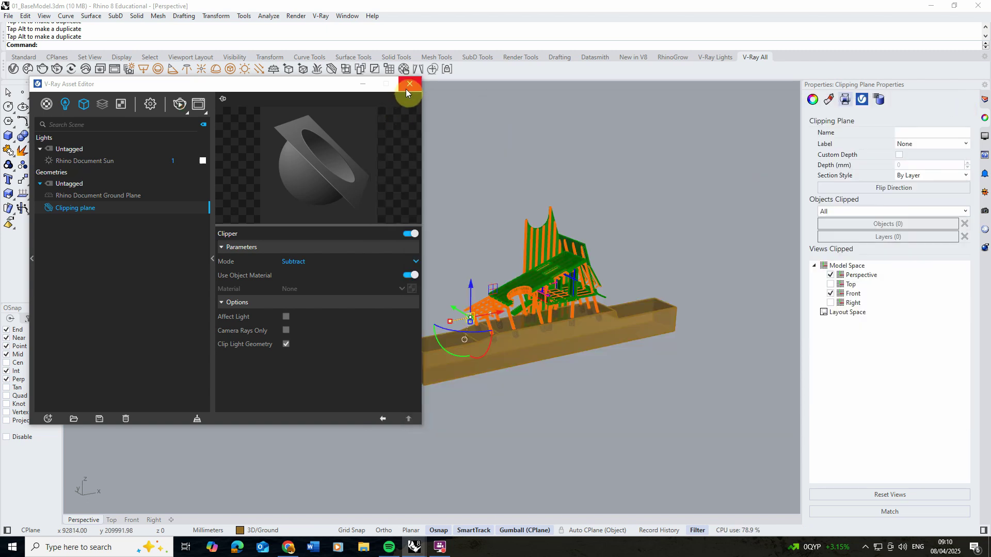
{"action": "left_click_drag", "start_coordinate": [304, 88], "coordinate": [509, 144]}
{"action": "double_click", "coordinate": [91, 86]}
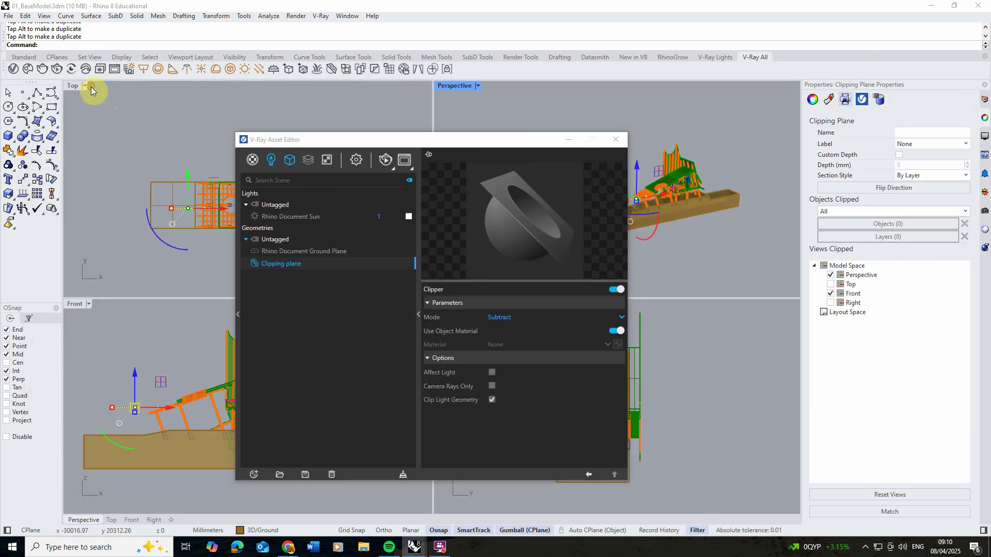
{"action": "double_click", "coordinate": [77, 306]}
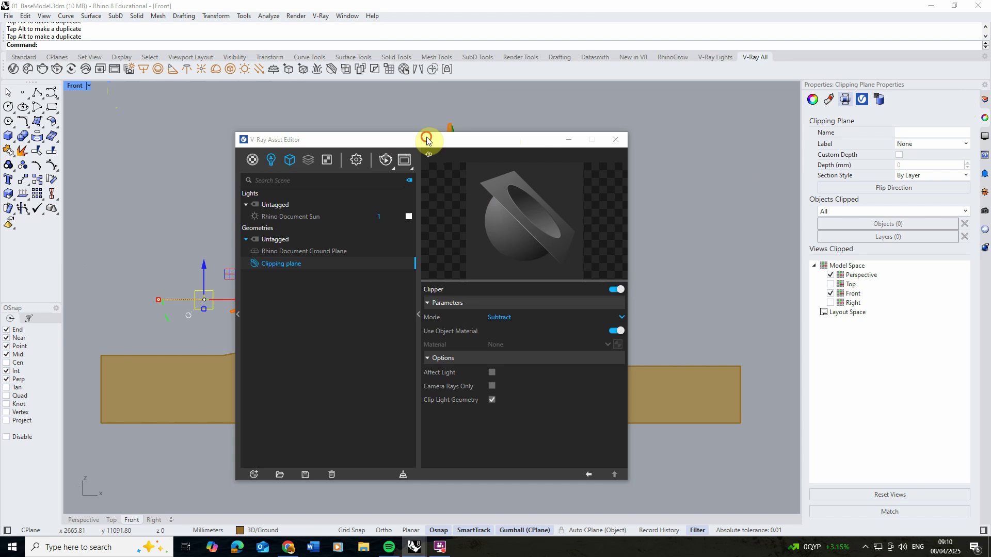
{"action": "left_click_drag", "start_coordinate": [427, 139], "coordinate": [243, 102]}
{"action": "left_click_drag", "start_coordinate": [333, 97], "coordinate": [299, 95]}
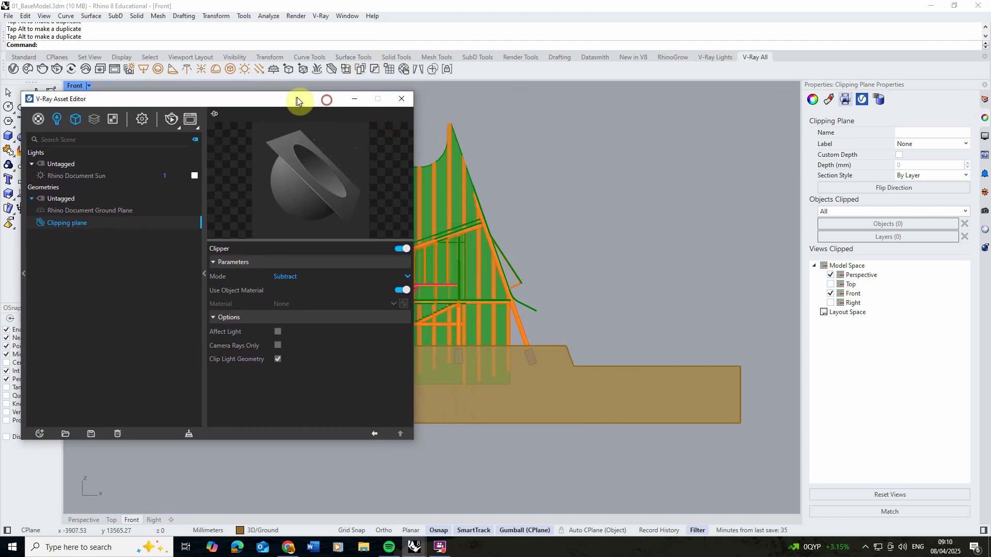
- Render the Front section view with V-Ray
{"action": "left_click", "coordinate": [171, 121]}
{"action": "scroll", "coordinate": [649, 263], "scroll_direction": "down", "scroll_amount": 4}
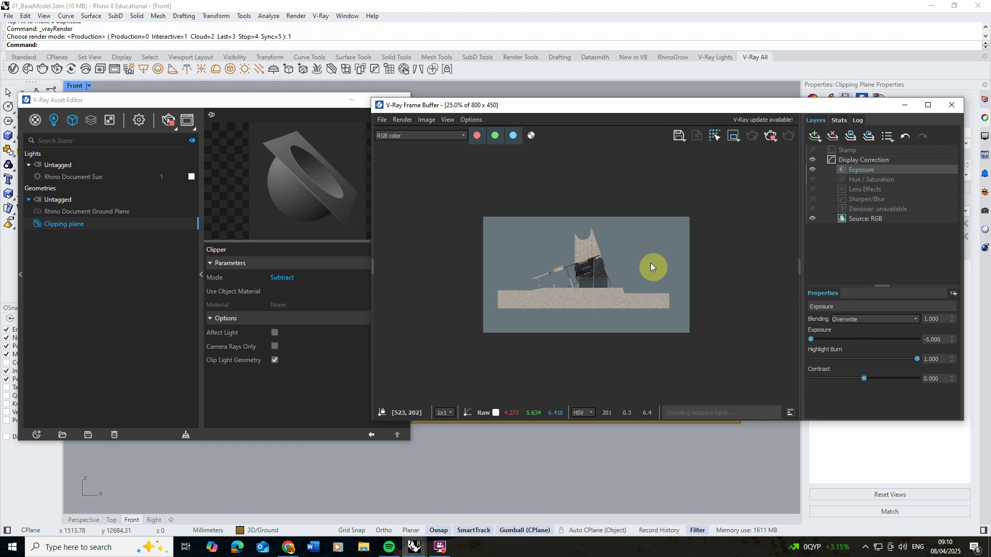
{"action": "scroll", "coordinate": [552, 270], "scroll_direction": "up", "scroll_amount": 2}
{"action": "scroll", "coordinate": [624, 265], "scroll_direction": "down", "scroll_amount": 2}
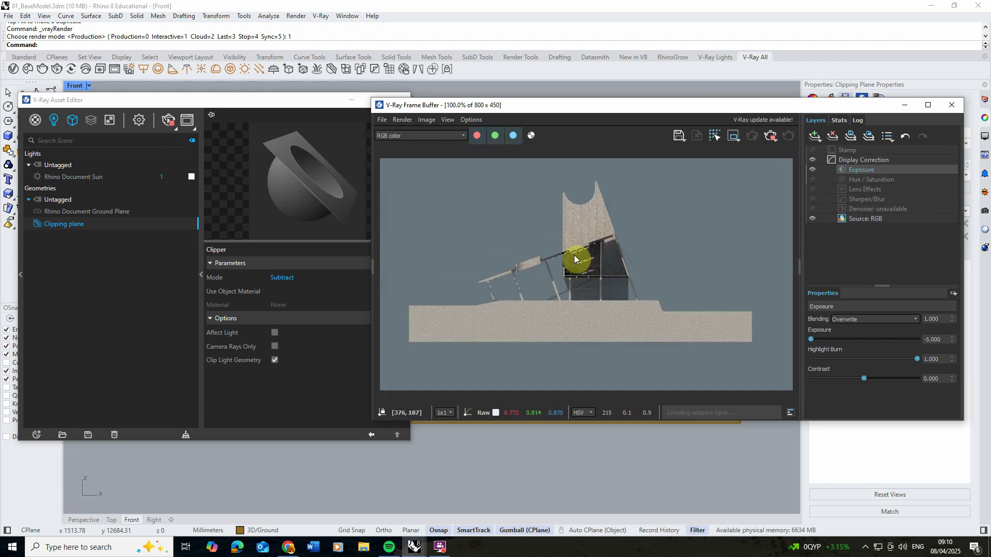
- Set the Rhino Document Sun's Custom Orientation to horizontal 228.6 and vertical 51.9
{"action": "left_click", "coordinate": [81, 177]}
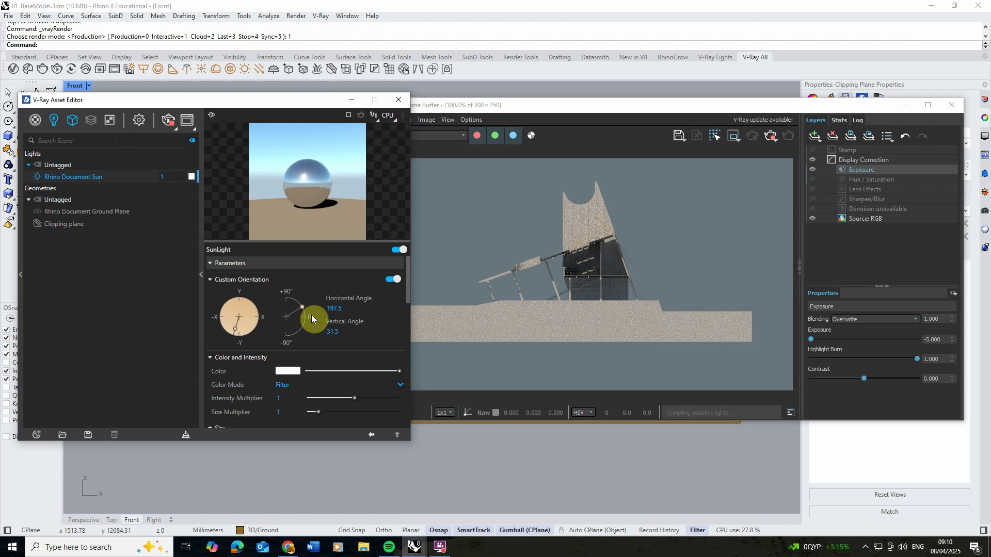
{"action": "left_click_drag", "start_coordinate": [237, 331], "coordinate": [224, 326]}
{"action": "left_click_drag", "start_coordinate": [302, 308], "coordinate": [302, 303]}
{"action": "scroll", "coordinate": [592, 263], "scroll_direction": "up", "scroll_amount": 1}
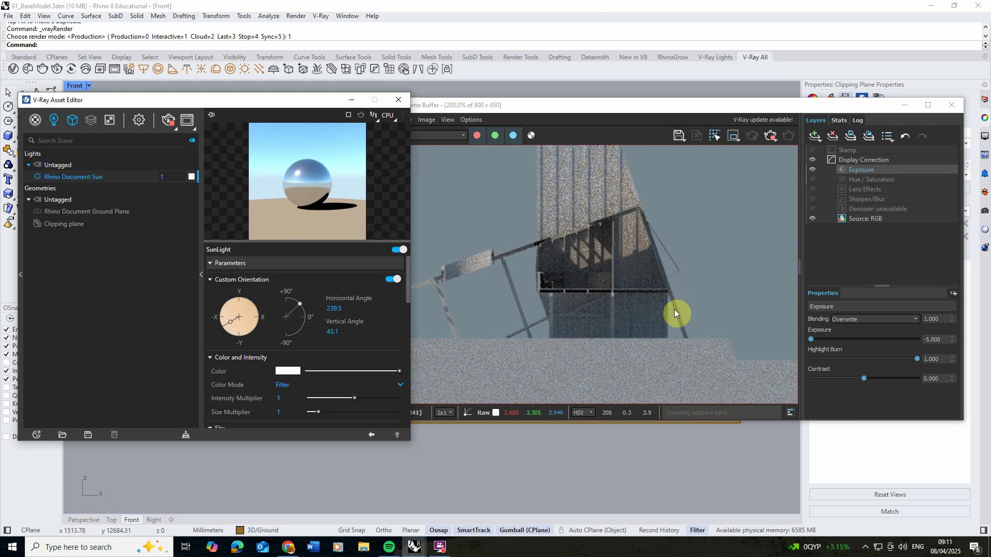
{"action": "scroll", "coordinate": [710, 304], "scroll_direction": "down", "scroll_amount": 1}
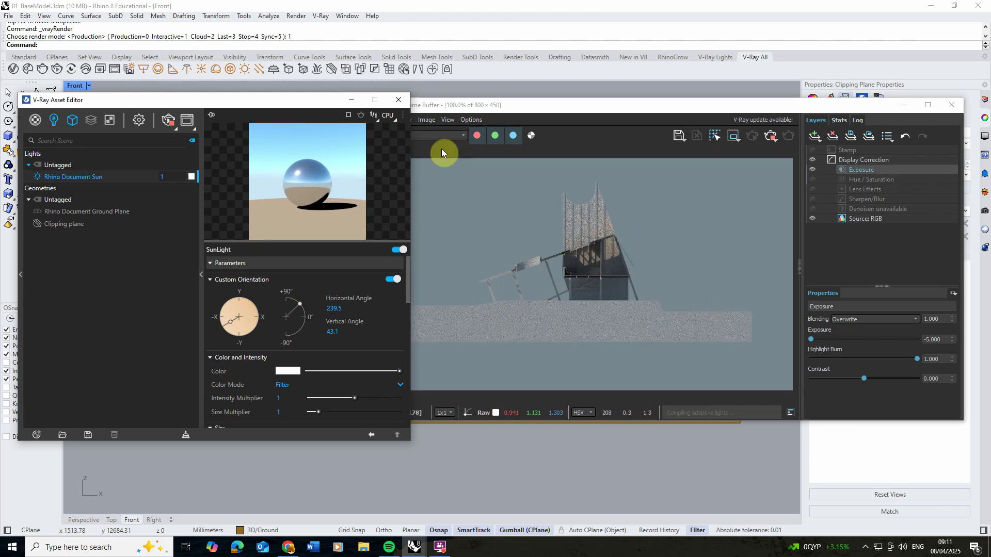
{"action": "scroll", "coordinate": [489, 262], "scroll_direction": "up", "scroll_amount": 1}
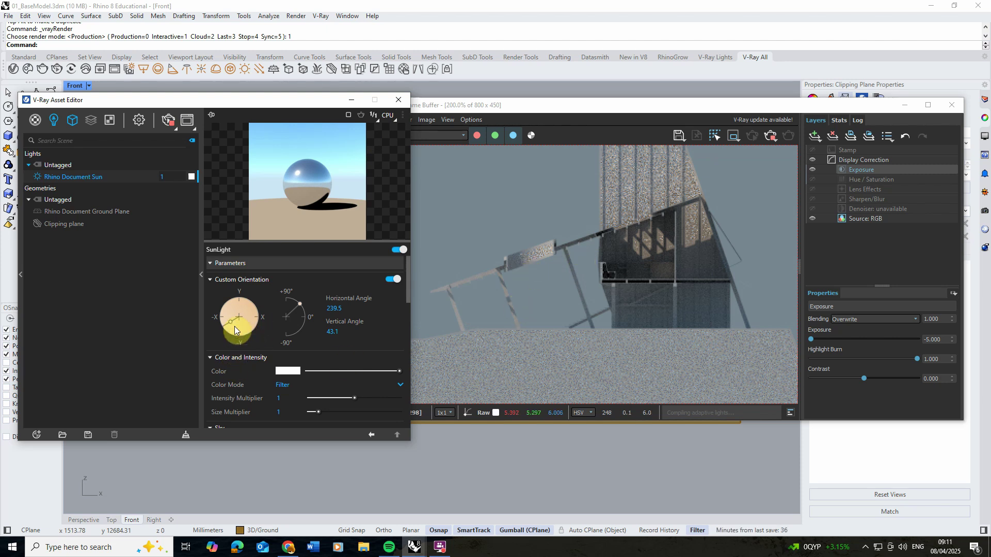
{"action": "left_click_drag", "start_coordinate": [231, 328], "coordinate": [231, 325]}
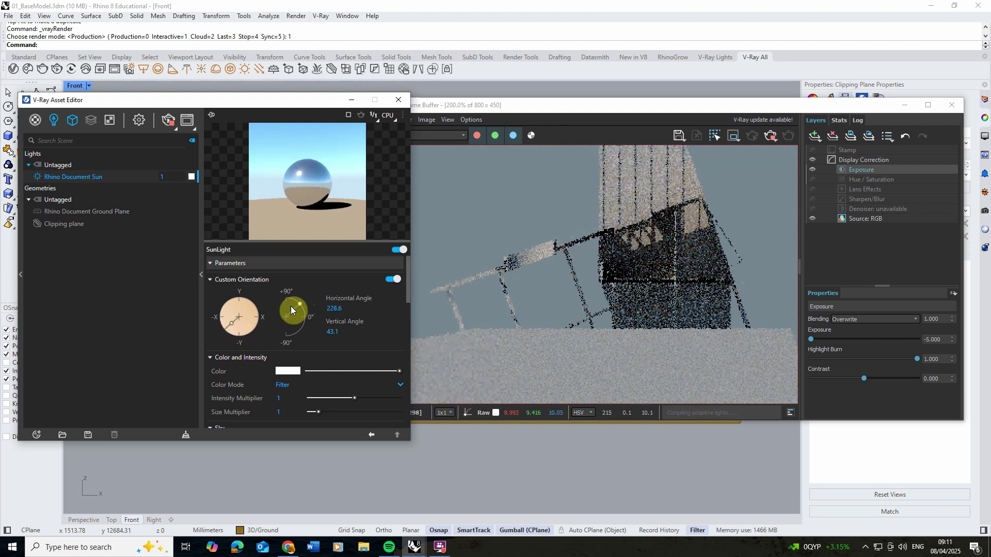
{"action": "left_click_drag", "start_coordinate": [302, 304], "coordinate": [298, 301]}
{"action": "left_click", "coordinate": [701, 249]}
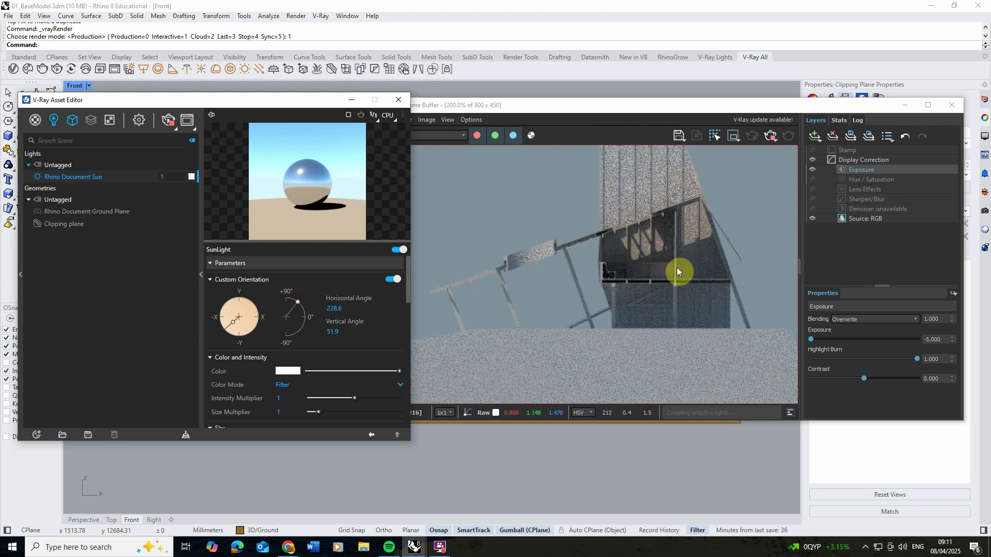
{"action": "scroll", "coordinate": [659, 265], "scroll_direction": "down", "scroll_amount": 2}
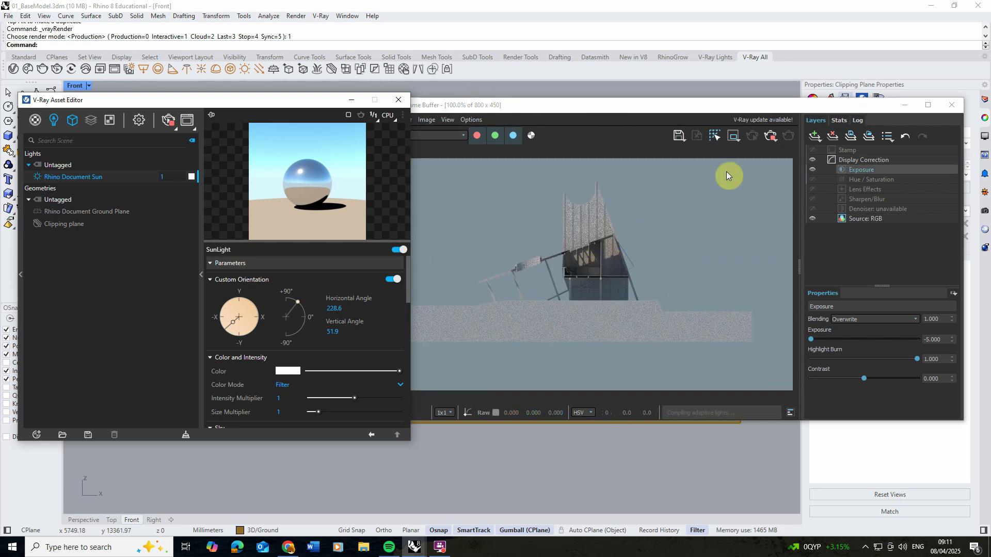
- Open the Cosmos browser from the Asset Editor's material library and expand the Materials categories
{"action": "left_click", "coordinate": [769, 138]}
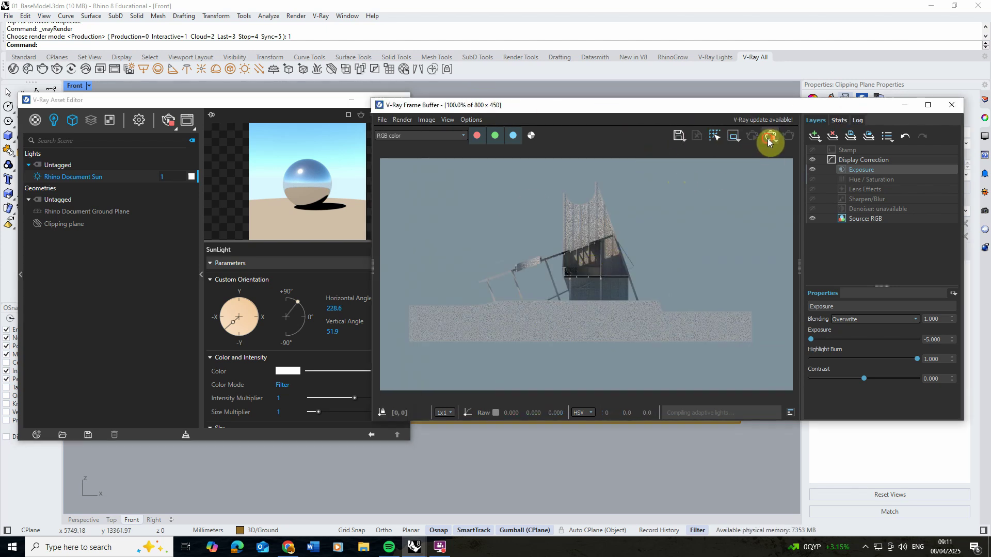
{"action": "left_click_drag", "start_coordinate": [243, 99], "coordinate": [283, 99]}
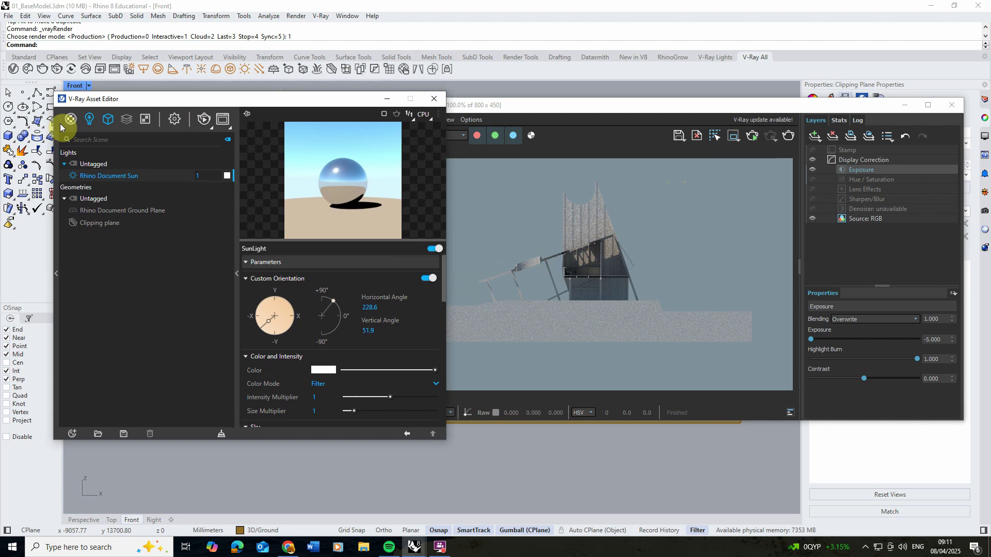
{"action": "left_click", "coordinate": [57, 269]}
{"action": "left_click_drag", "start_coordinate": [149, 100], "coordinate": [232, 117]}
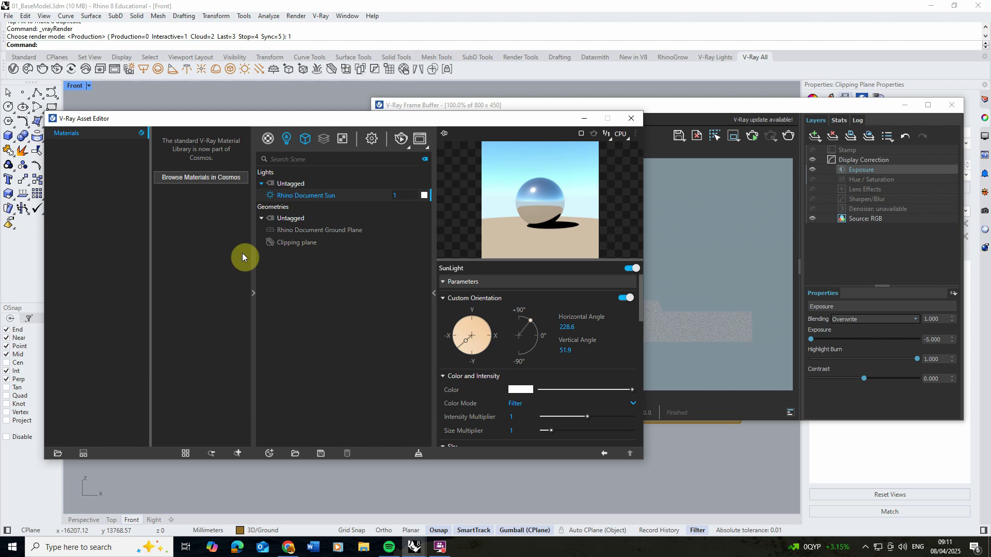
{"action": "left_click", "coordinate": [253, 266]}
{"action": "left_click", "coordinate": [253, 269]}
{"action": "left_click", "coordinate": [196, 179]}
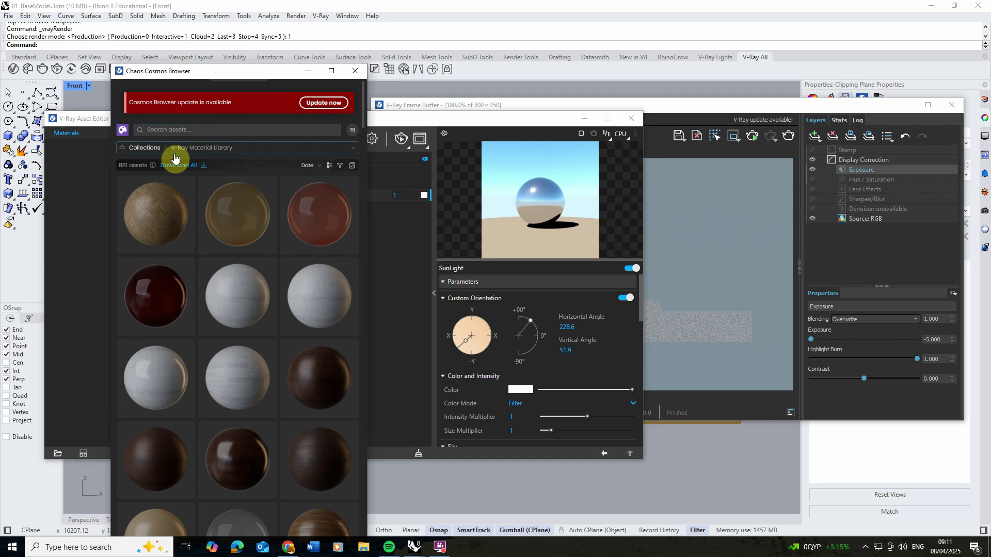
{"action": "left_click", "coordinate": [150, 152]}
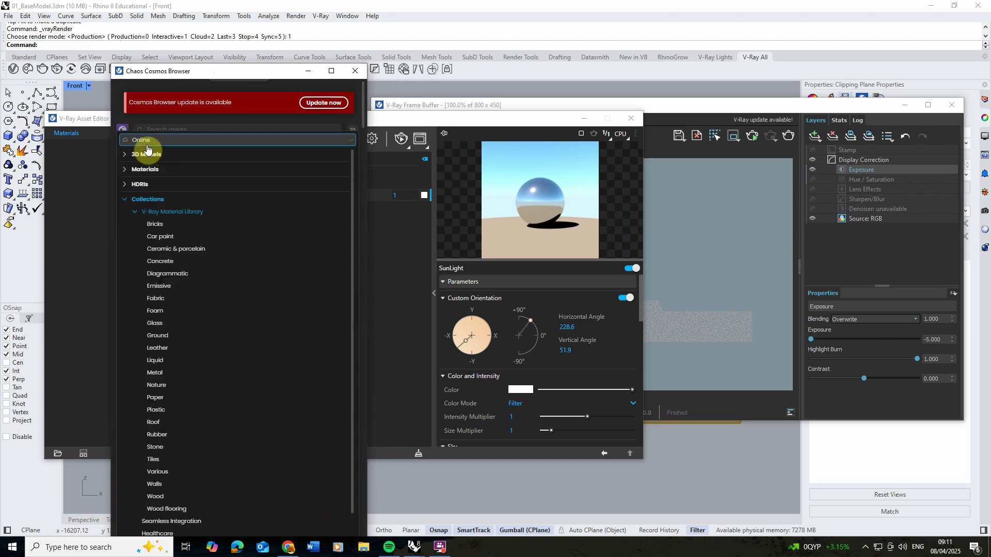
{"action": "left_click", "coordinate": [141, 171]}
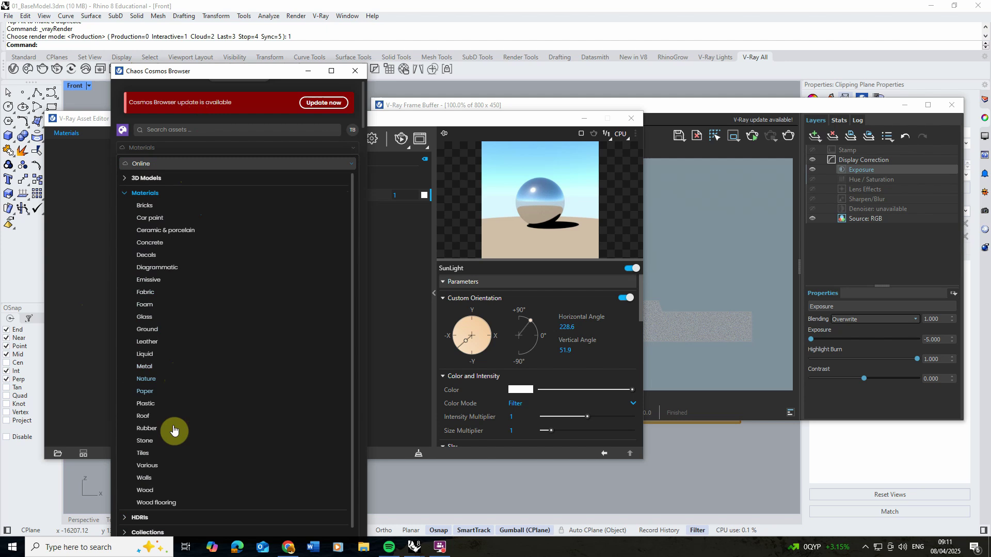
- Show the Wood materials and import Oak Honey Matte
{"action": "left_click", "coordinate": [146, 492]}
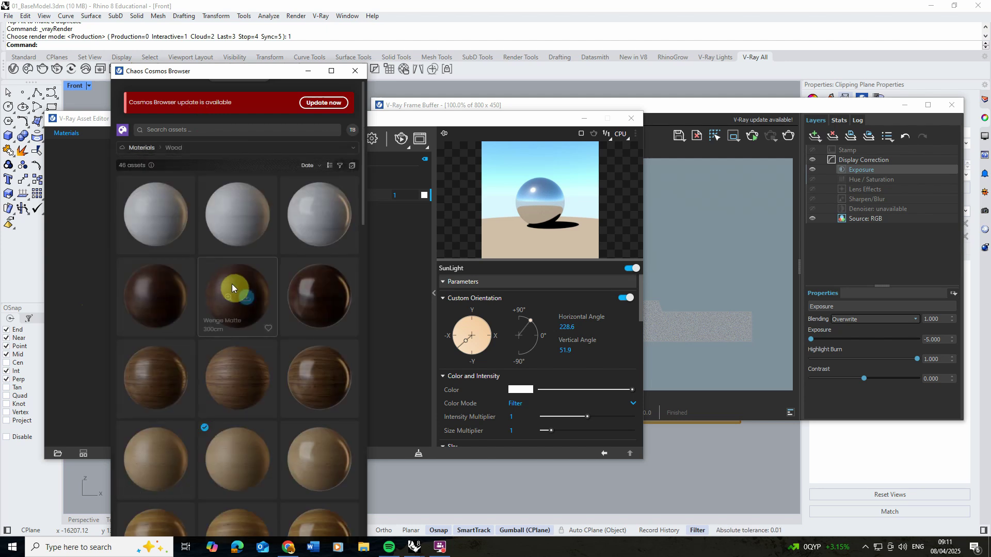
{"action": "scroll", "coordinate": [247, 320], "scroll_direction": "down", "scroll_amount": 3}
{"action": "scroll", "coordinate": [232, 325], "scroll_direction": "down", "scroll_amount": 1}
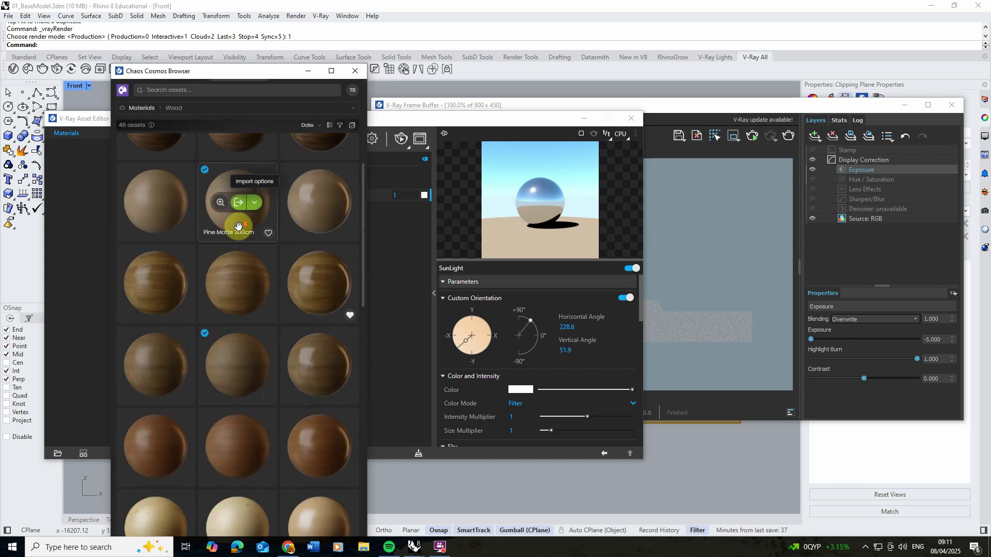
{"action": "scroll", "coordinate": [245, 269], "scroll_direction": "down", "scroll_amount": 1}
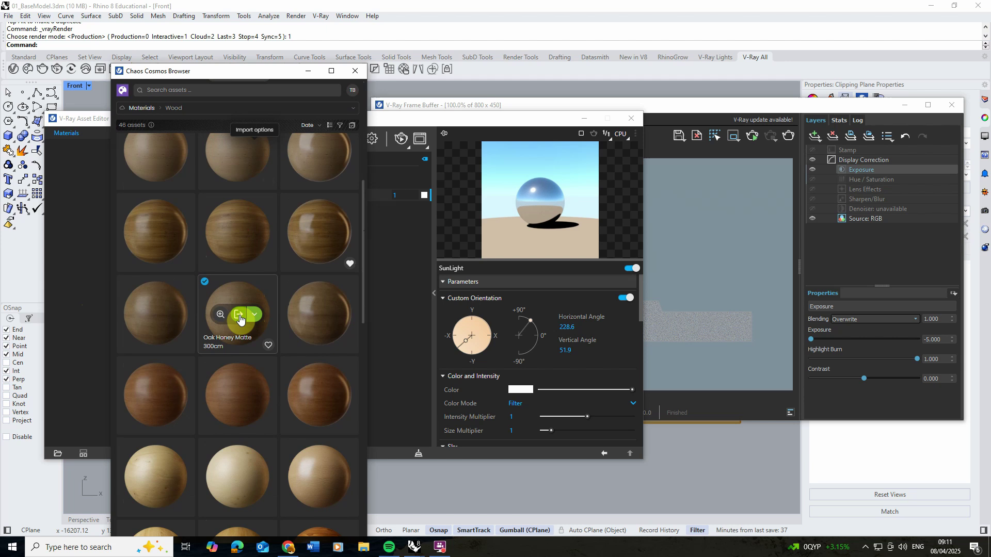
{"action": "left_click", "coordinate": [238, 316]}
- Download and import Maquette Wood A01, then import Wood Plywood 33-98
{"action": "scroll", "coordinate": [242, 340], "scroll_direction": "down", "scroll_amount": 3}
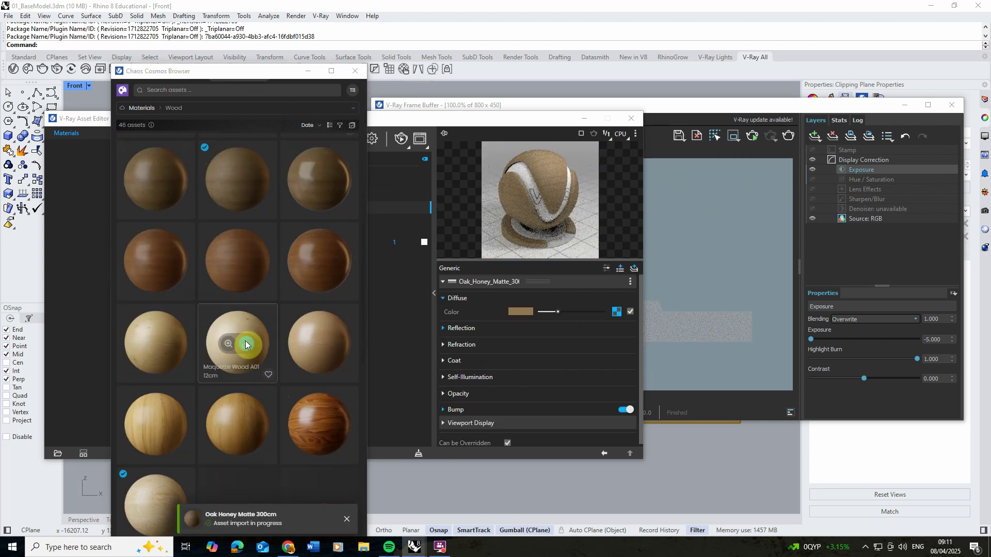
{"action": "scroll", "coordinate": [222, 337], "scroll_direction": "down", "scroll_amount": 5}
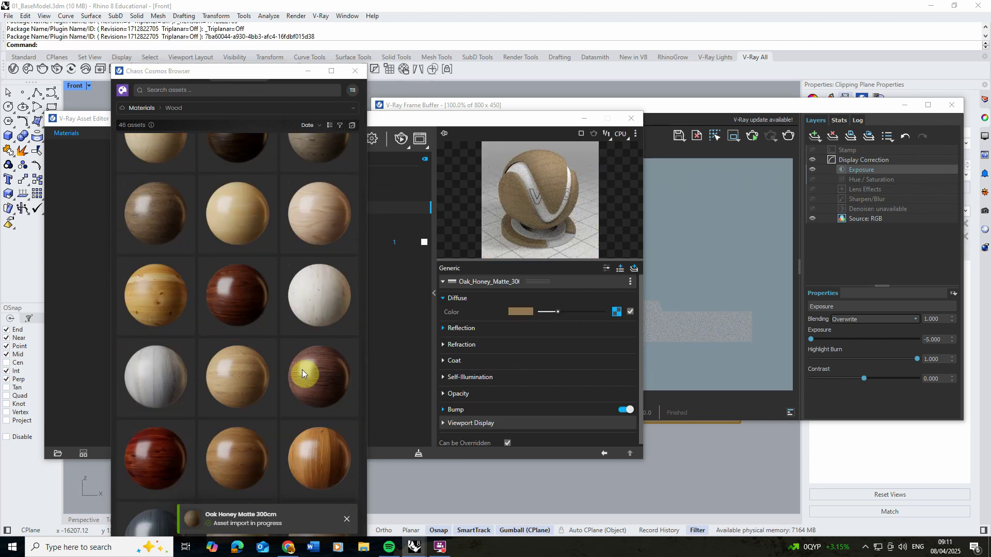
{"action": "scroll", "coordinate": [271, 380], "scroll_direction": "down", "scroll_amount": 3}
{"action": "scroll", "coordinate": [240, 367], "scroll_direction": "up", "scroll_amount": 6}
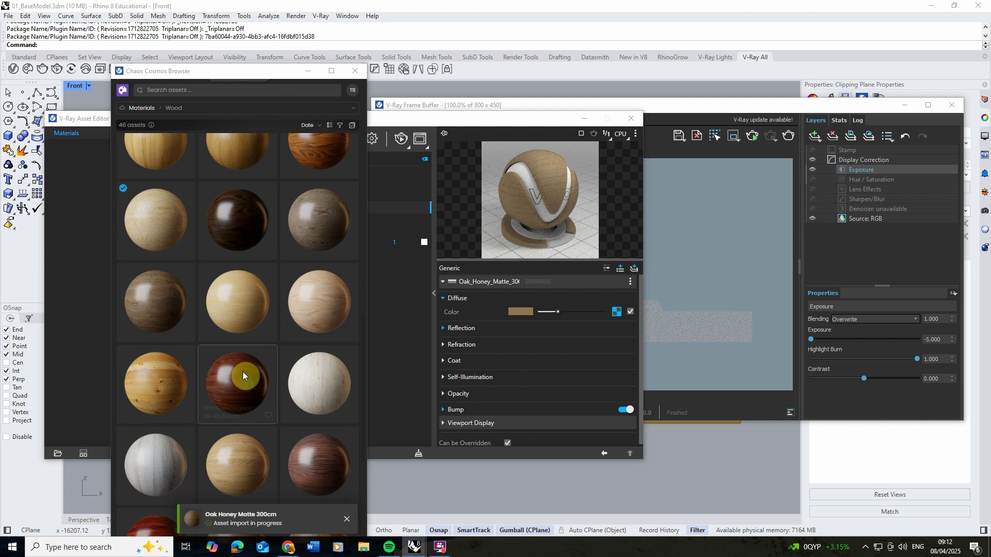
{"action": "scroll", "coordinate": [250, 354], "scroll_direction": "up", "scroll_amount": 2}
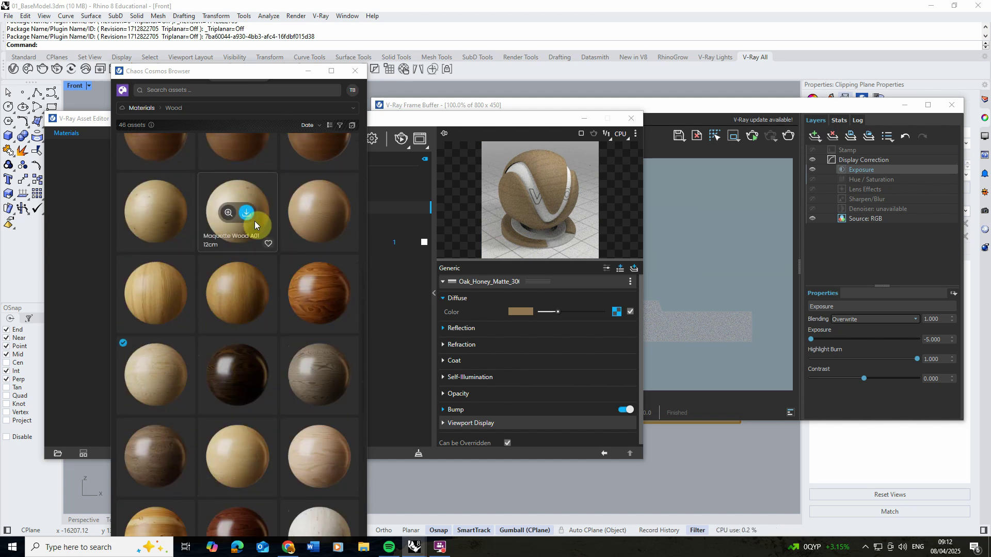
{"action": "scroll", "coordinate": [173, 243], "scroll_direction": "up", "scroll_amount": 1}
{"action": "scroll", "coordinate": [253, 354], "scroll_direction": "down", "scroll_amount": 1}
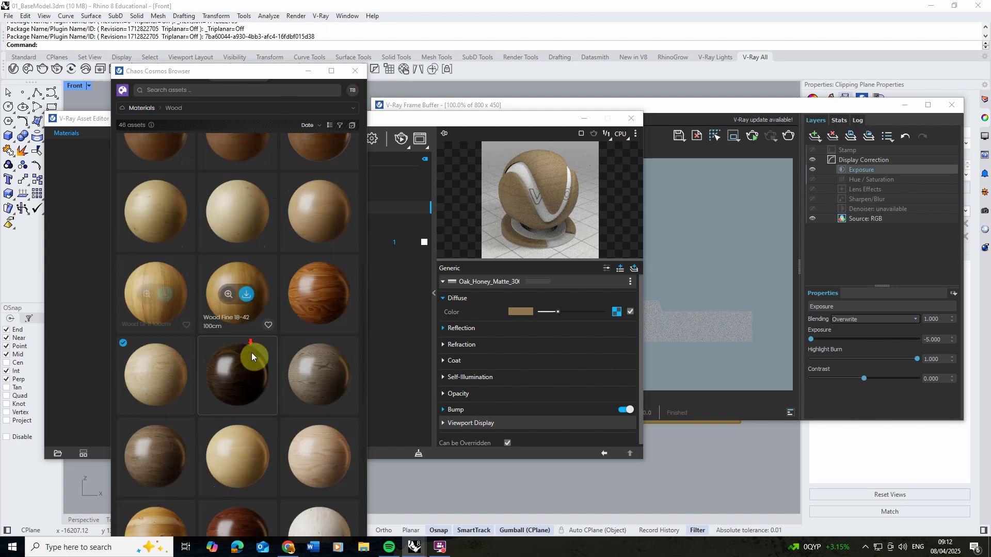
{"action": "scroll", "coordinate": [243, 444], "scroll_direction": "down", "scroll_amount": 2}
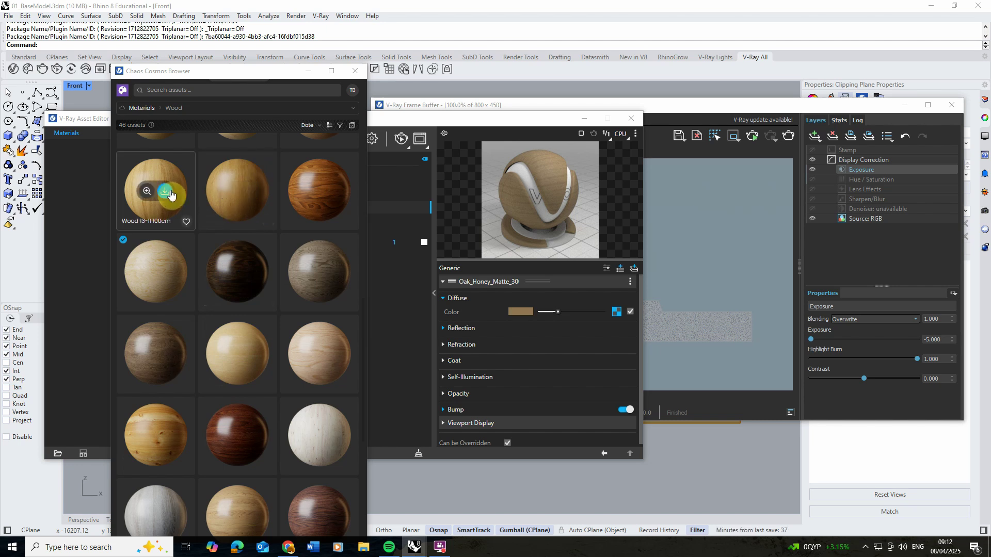
{"action": "scroll", "coordinate": [242, 469], "scroll_direction": "down", "scroll_amount": 2}
{"action": "scroll", "coordinate": [251, 466], "scroll_direction": "down", "scroll_amount": 1}
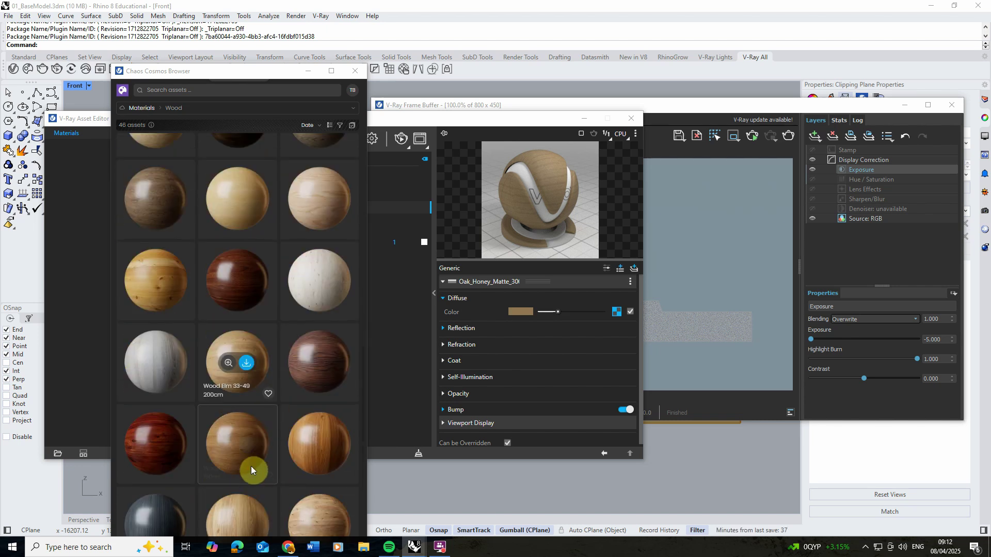
{"action": "scroll", "coordinate": [253, 459], "scroll_direction": "up", "scroll_amount": 2}
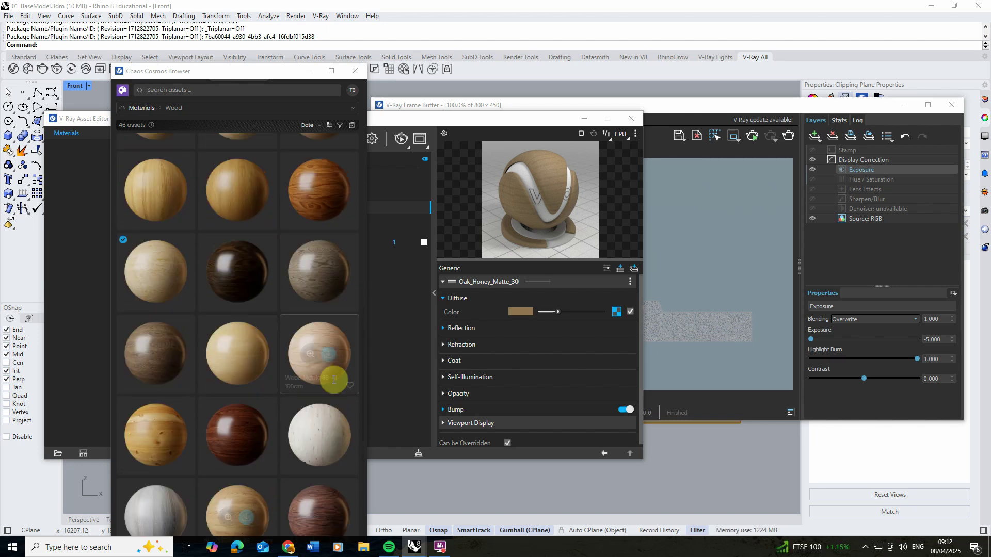
{"action": "scroll", "coordinate": [298, 372], "scroll_direction": "up", "scroll_amount": 3}
{"action": "scroll", "coordinate": [326, 264], "scroll_direction": "up", "scroll_amount": 2}
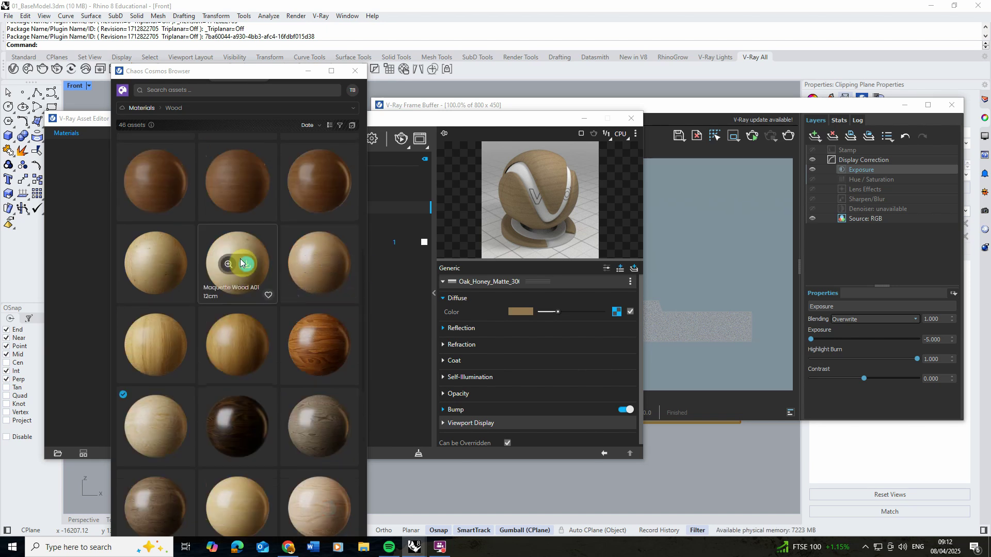
{"action": "left_click", "coordinate": [248, 266]}
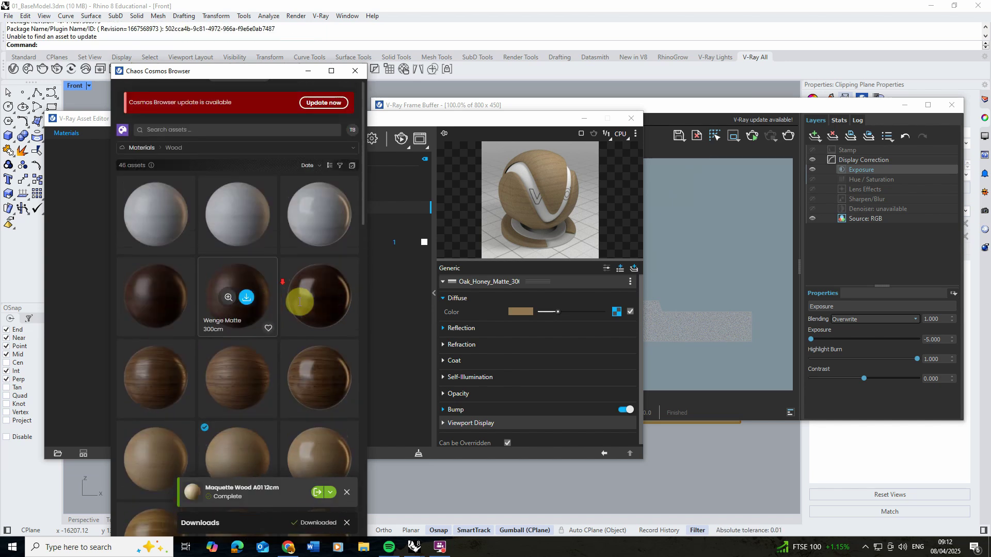
{"action": "scroll", "coordinate": [298, 312], "scroll_direction": "down", "scroll_amount": 4}
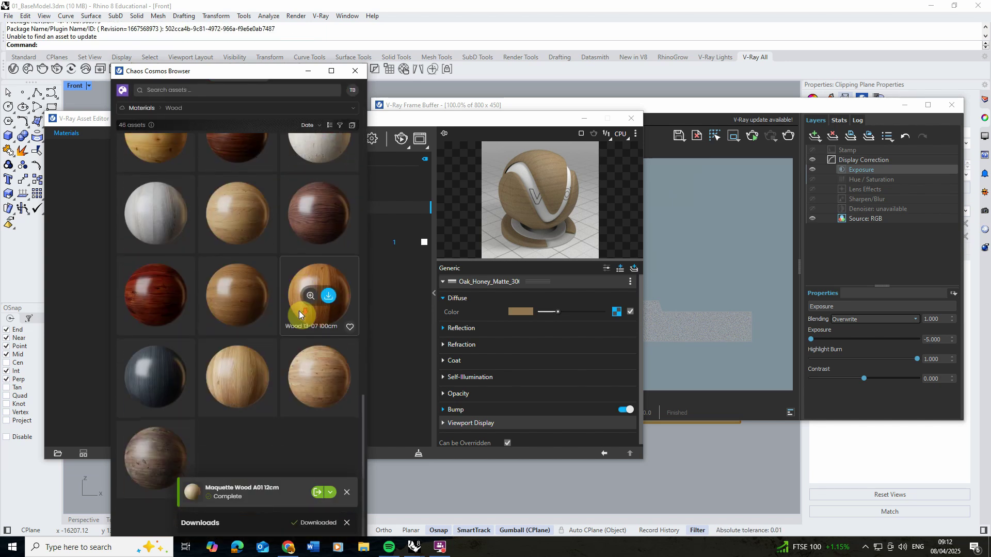
{"action": "scroll", "coordinate": [251, 238], "scroll_direction": "up", "scroll_amount": 5}
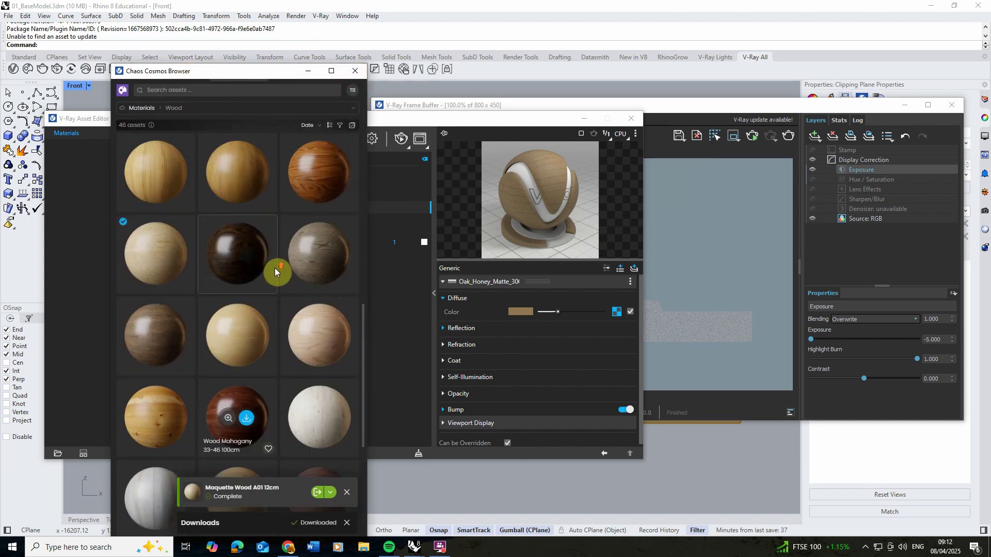
{"action": "scroll", "coordinate": [250, 238], "scroll_direction": "up", "scroll_amount": 1}
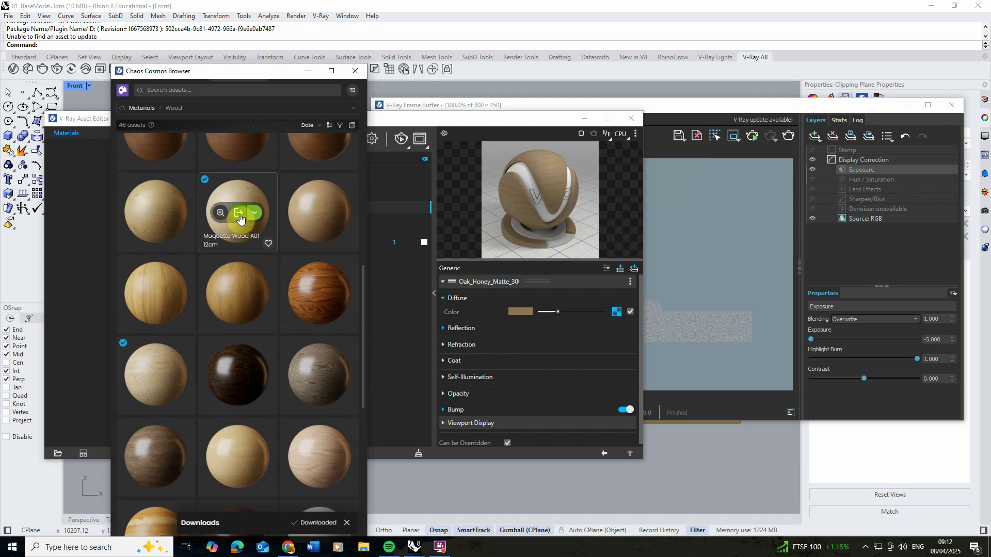
{"action": "left_click", "coordinate": [238, 212]}
{"action": "left_click", "coordinate": [156, 378]}
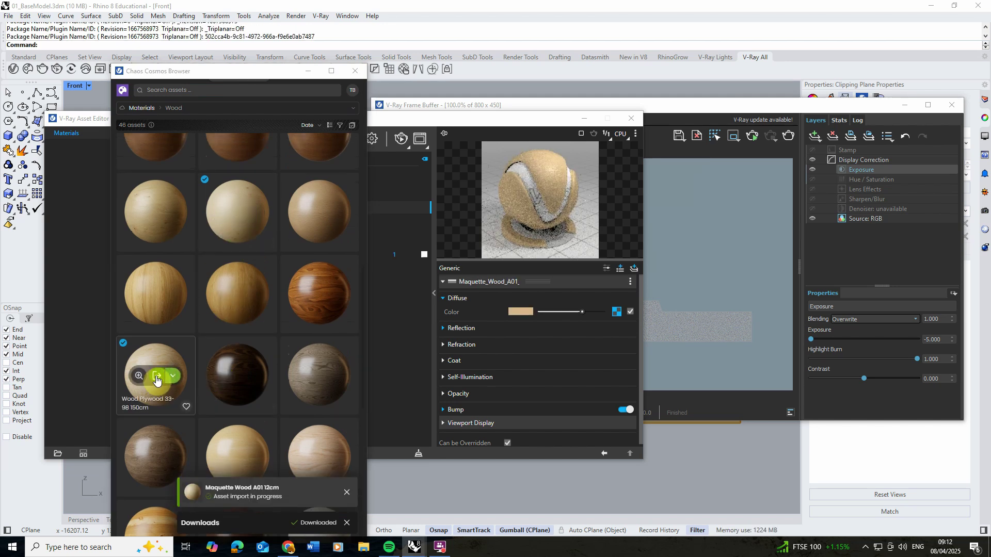
- Apply the Oak Honey Matte material to the 3D::Frame layer
{"action": "left_click", "coordinate": [386, 351]}
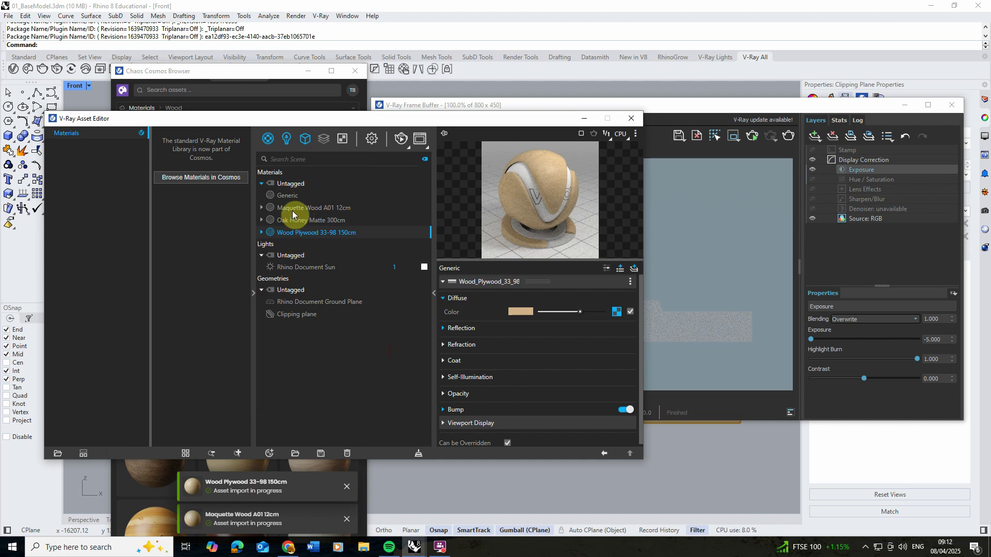
{"action": "left_click", "coordinate": [304, 72]}
{"action": "left_click_drag", "start_coordinate": [369, 120], "coordinate": [386, 113]}
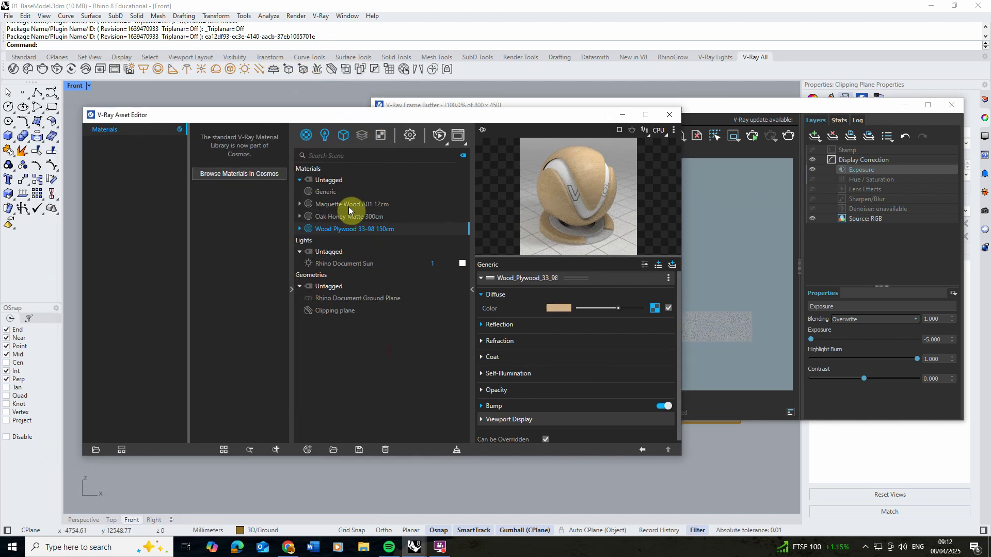
{"action": "left_click", "coordinate": [341, 205]}
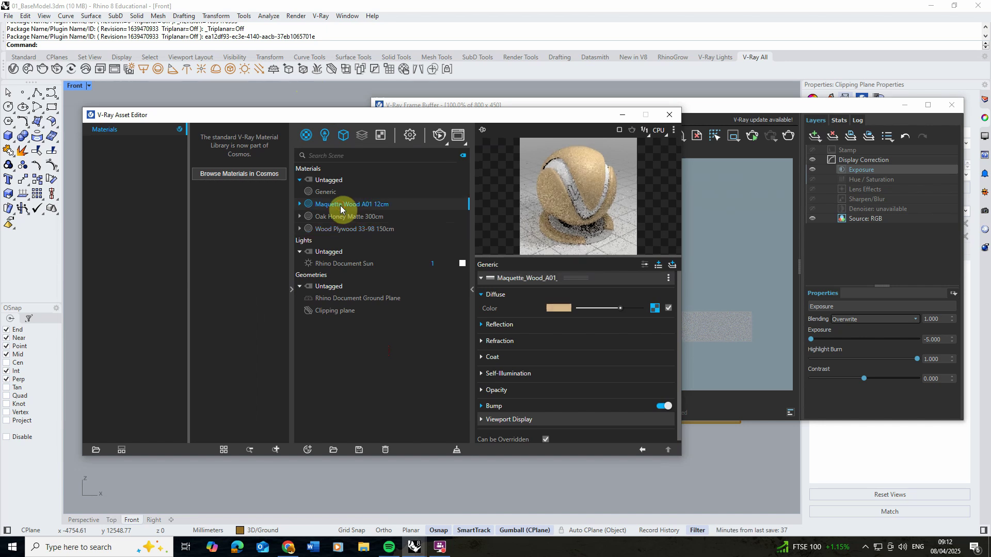
{"action": "left_click", "coordinate": [343, 217]}
{"action": "right_click", "coordinate": [351, 220]}
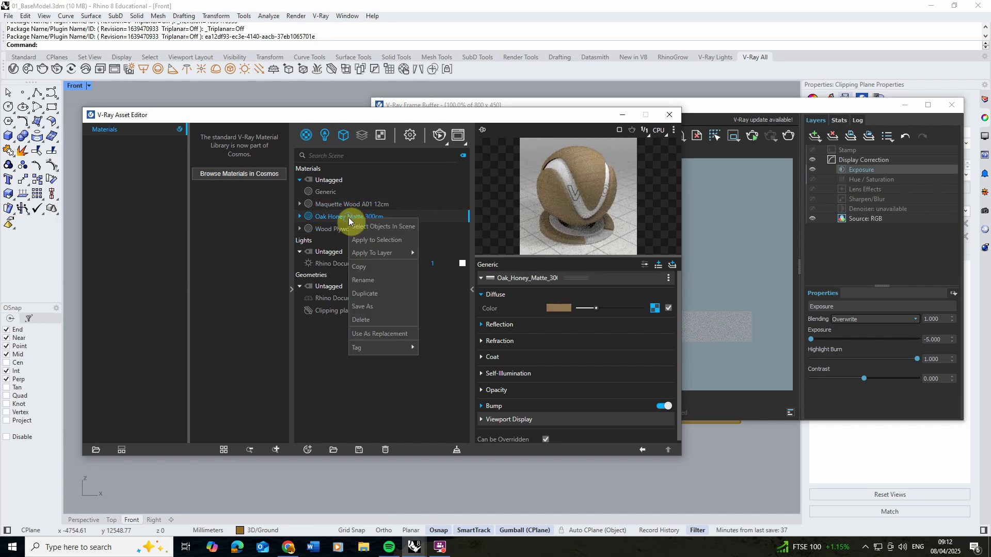
{"action": "mouse_move", "coordinate": [376, 256]}
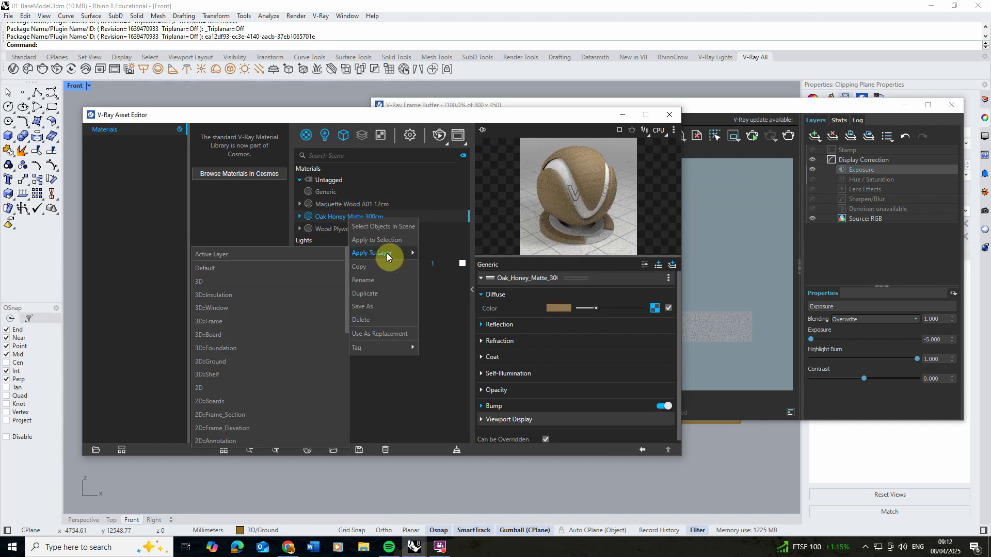
{"action": "left_click", "coordinate": [230, 322]}
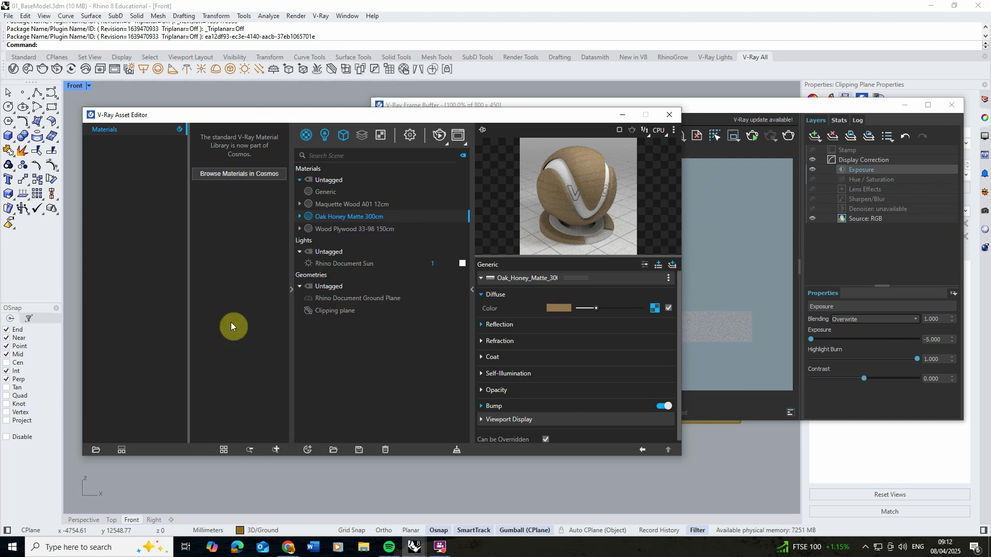
- Apply the Wood Plywood 33-98 150cm material to the 3D::Board layer
{"action": "left_click", "coordinate": [345, 228]}
{"action": "right_click", "coordinate": [353, 229]}
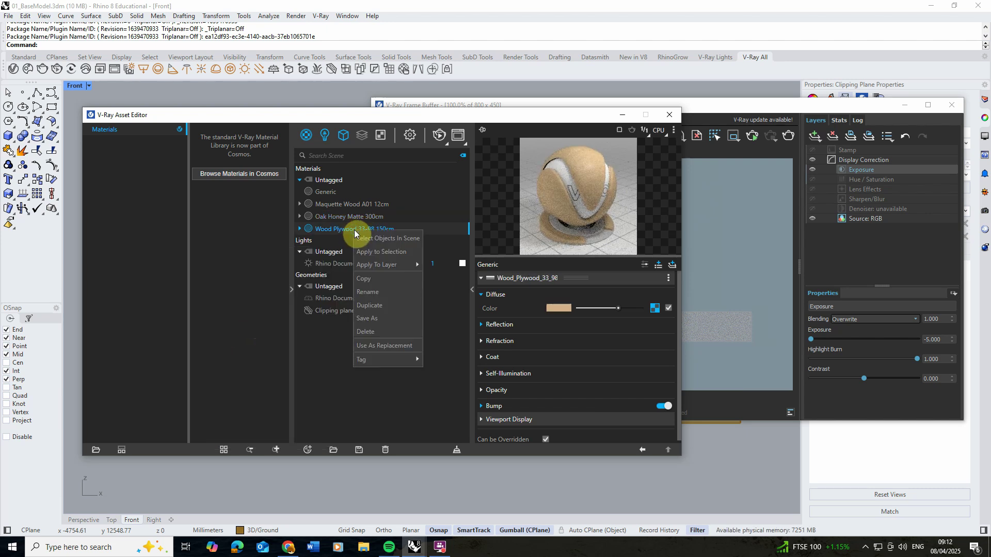
{"action": "mouse_move", "coordinate": [382, 265]}
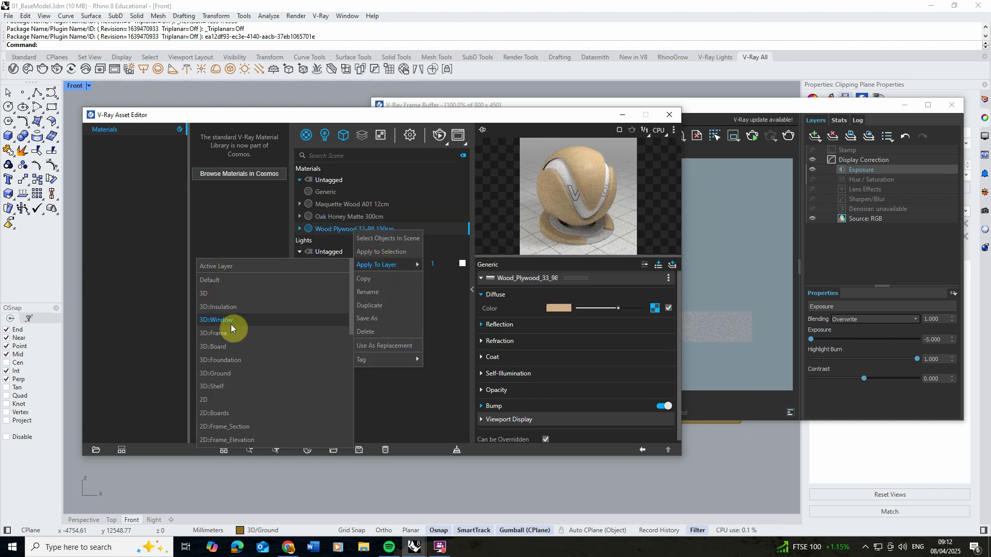
{"action": "left_click", "coordinate": [221, 347]}
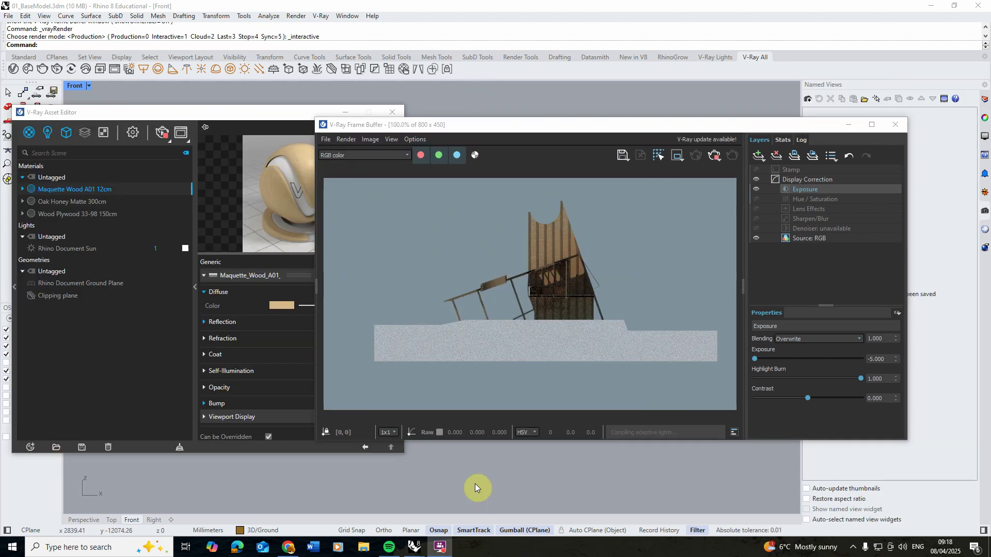
- Close the Asset Editor and zoom the Front view while the wood-textured interactive render updates
{"action": "left_click_drag", "start_coordinate": [550, 128], "coordinate": [597, 111]}
{"action": "left_click", "coordinate": [341, 115]}
{"action": "left_click_drag", "start_coordinate": [409, 112], "coordinate": [483, 148]}
{"action": "scroll", "coordinate": [427, 273], "scroll_direction": "up", "scroll_amount": 3}
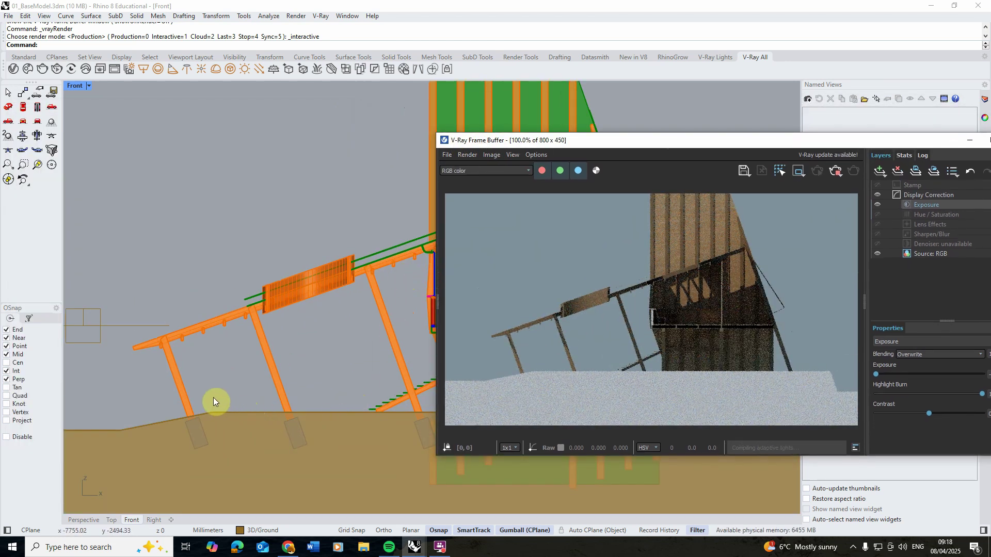
{"action": "scroll", "coordinate": [209, 395], "scroll_direction": "down", "scroll_amount": 2}
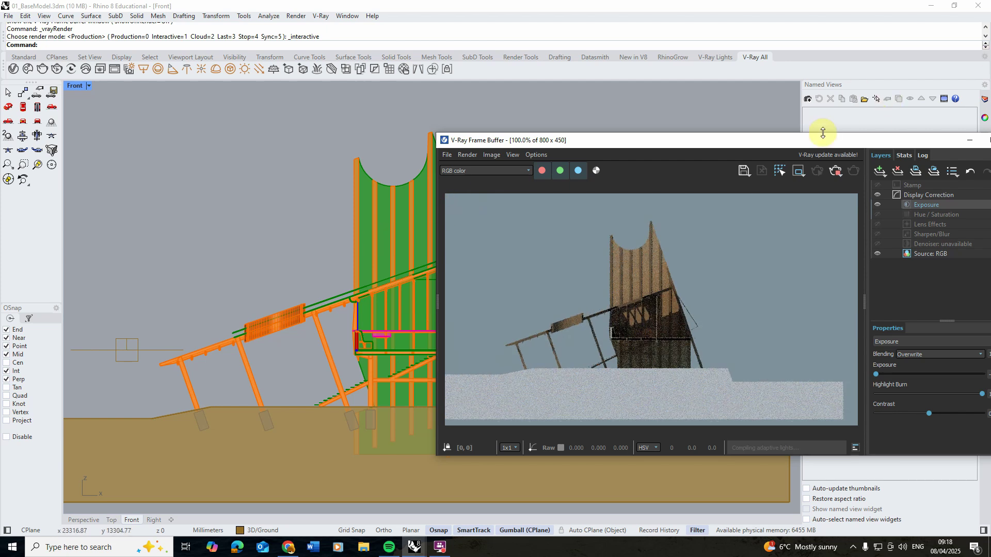
{"action": "mouse_move", "coordinate": [821, 145]}
{"action": "left_mouse_down"}
{"action": "mouse_move", "coordinate": [597, 167]}
{"action": "mouse_move", "coordinate": [486, 192]}
{"action": "mouse_move", "coordinate": [482, 214]}
{"action": "mouse_move", "coordinate": [831, 146]}
{"action": "left_mouse_up"}
{"action": "scroll", "coordinate": [389, 248], "scroll_direction": "up", "scroll_amount": 3}
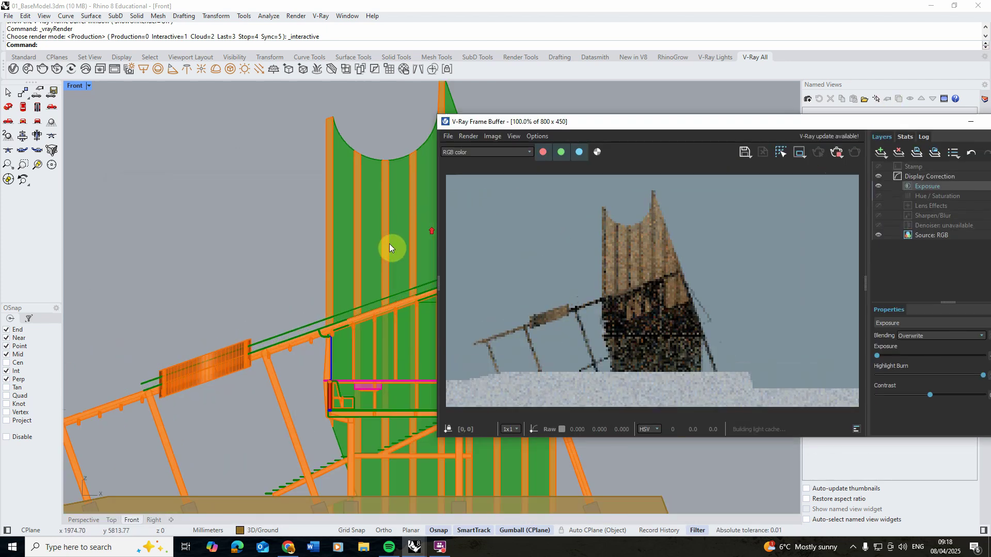
{"action": "scroll", "coordinate": [391, 247], "scroll_direction": "up", "scroll_amount": 4}
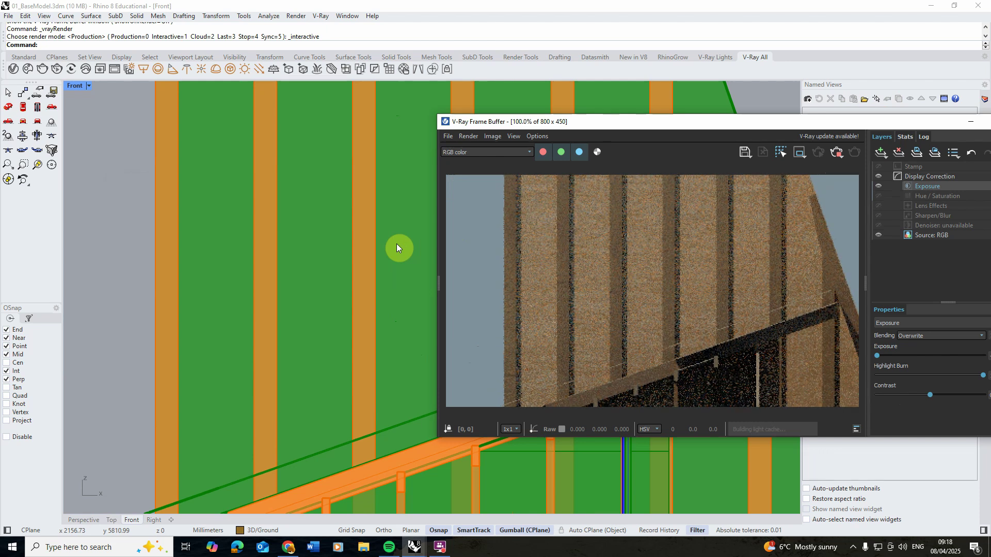
{"action": "scroll", "coordinate": [318, 343], "scroll_direction": "down", "scroll_amount": 3}
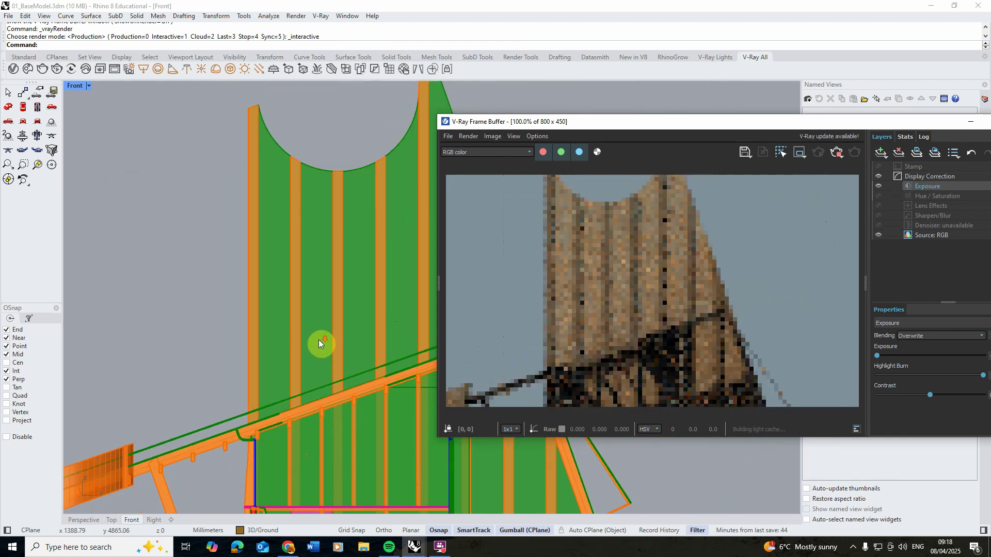
{"action": "scroll", "coordinate": [327, 340], "scroll_direction": "down", "scroll_amount": 5}
{"action": "left_click_drag", "start_coordinate": [642, 119], "coordinate": [408, 171]}
{"action": "left_click_drag", "start_coordinate": [641, 164], "coordinate": [590, 187]}
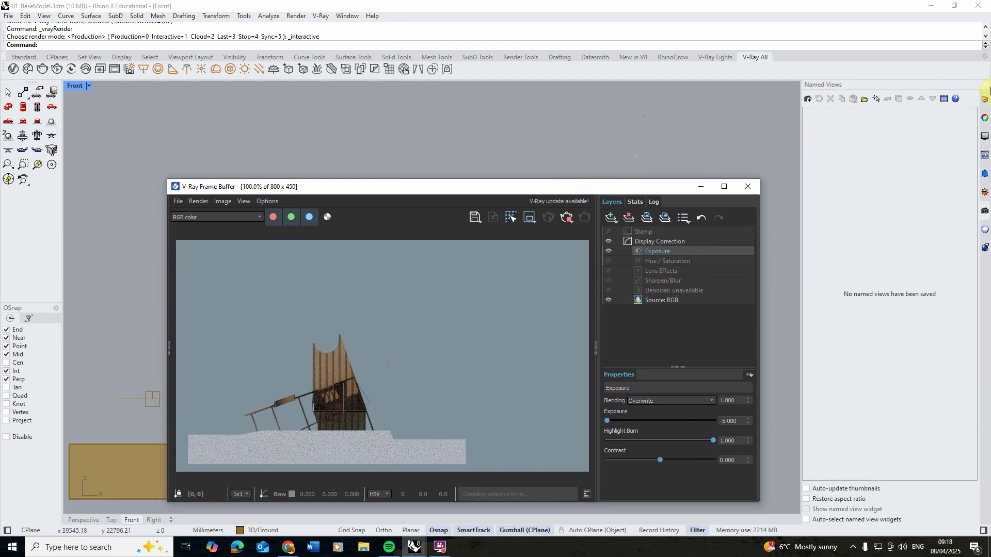
- Select all objects on the Board layer from the Layers panel
{"action": "left_click", "coordinate": [984, 99]}
{"action": "left_click", "coordinate": [828, 176]}
{"action": "left_click", "coordinate": [837, 186], "text": "shift"}
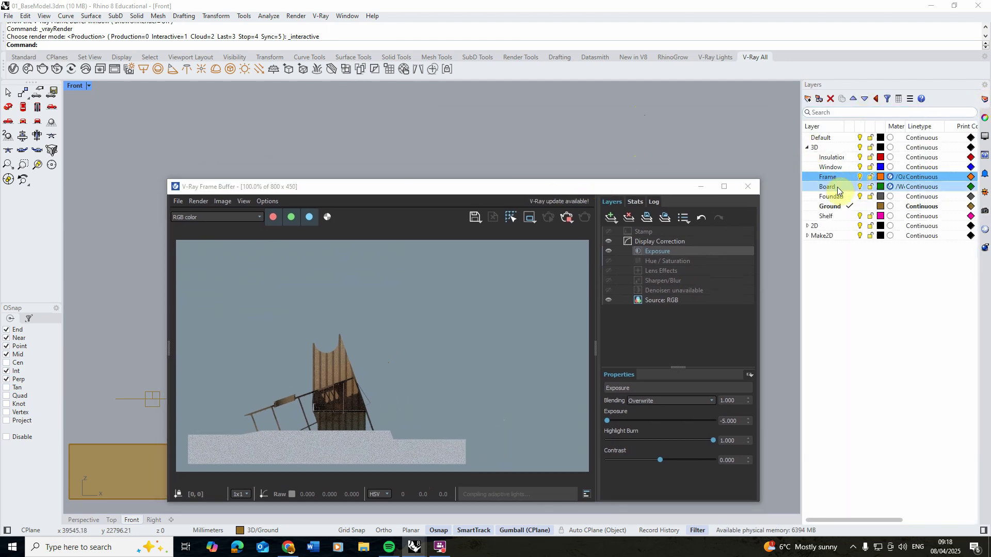
{"action": "right_click", "coordinate": [844, 187]}
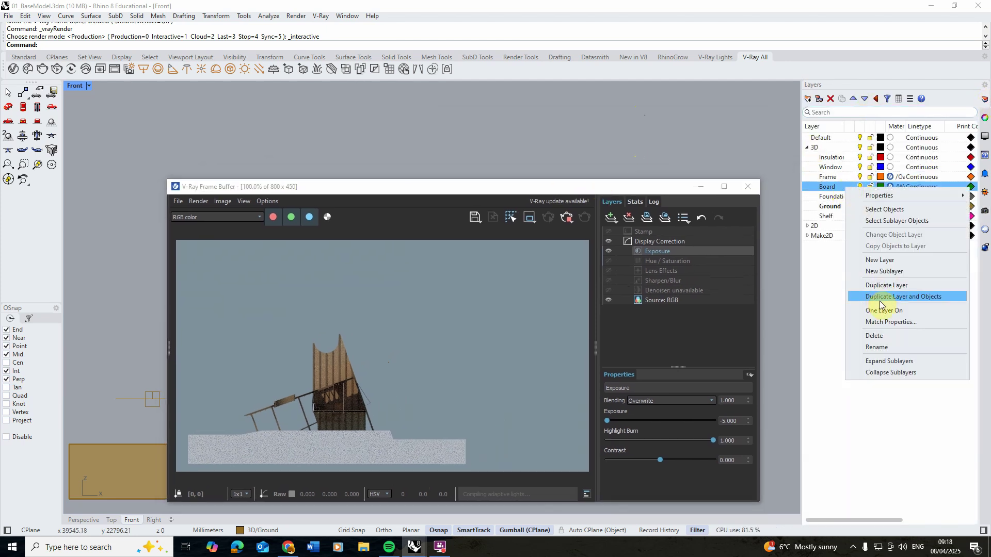
{"action": "left_click", "coordinate": [885, 209]}
- Stop the interactive render and minimize the Frame Buffer
{"action": "left_click_drag", "start_coordinate": [531, 186], "coordinate": [678, 149]}
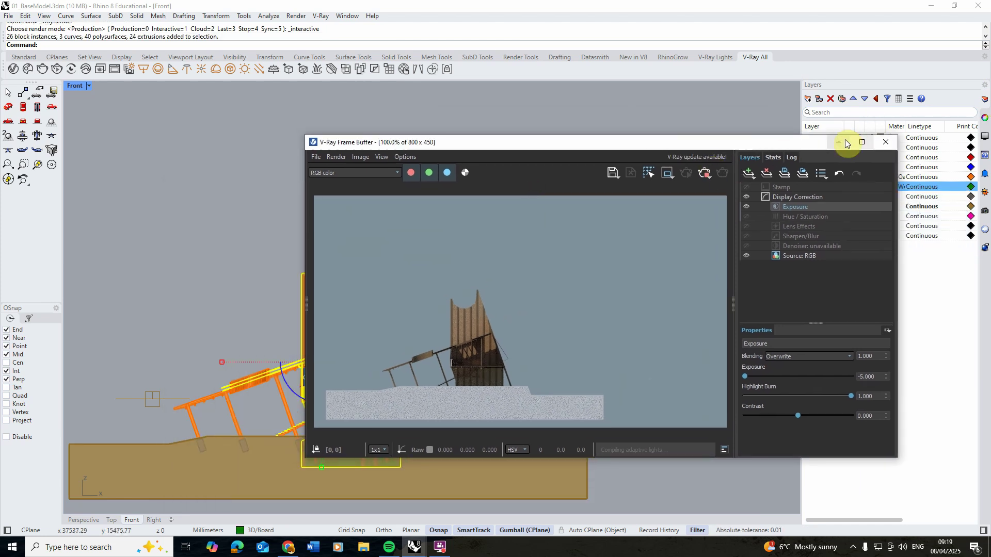
{"action": "left_click", "coordinate": [704, 177]}
{"action": "left_click", "coordinate": [838, 142]}
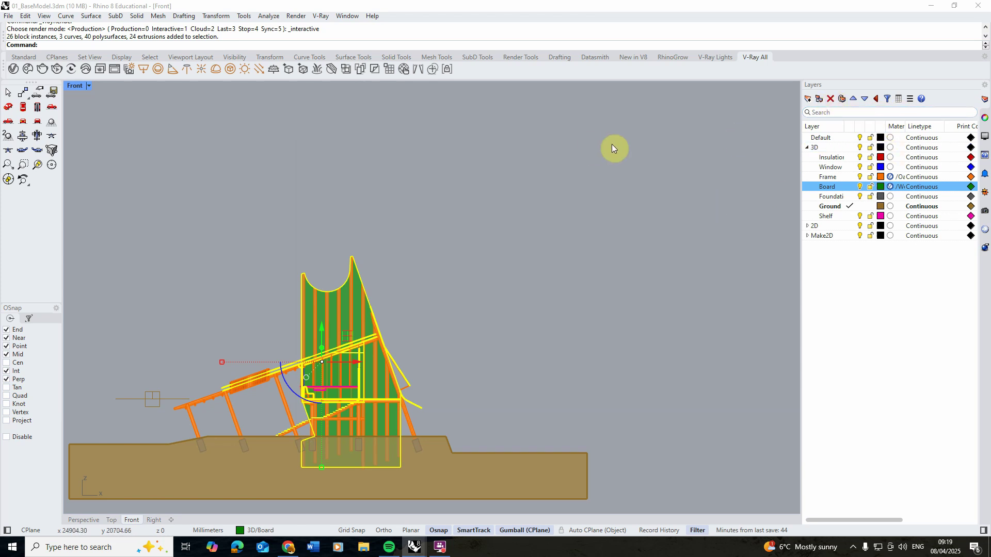
- Maximize the Perspective view and show the Texture Mapping properties of the selected Board objects
{"action": "left_click", "coordinate": [48, 107]}
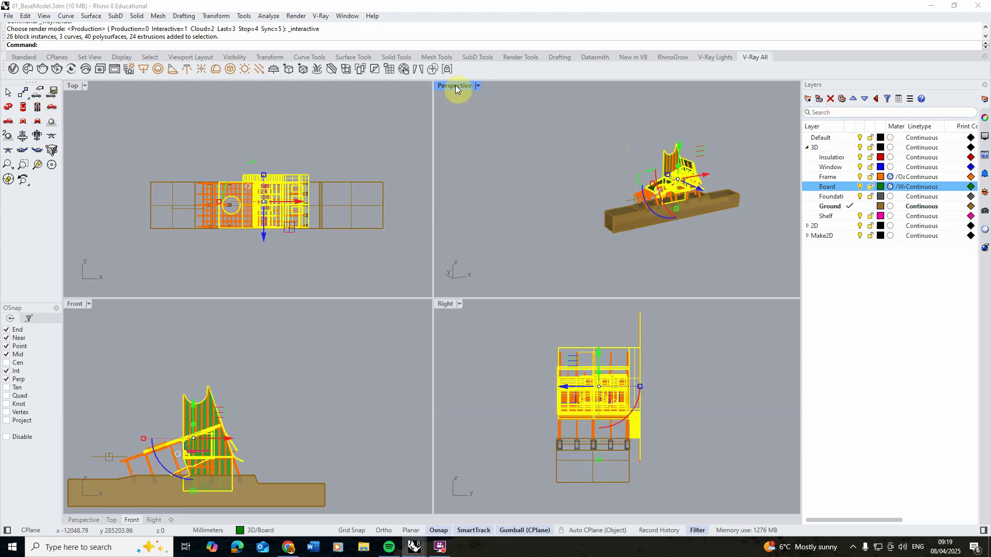
{"action": "double_click", "coordinate": [455, 86]}
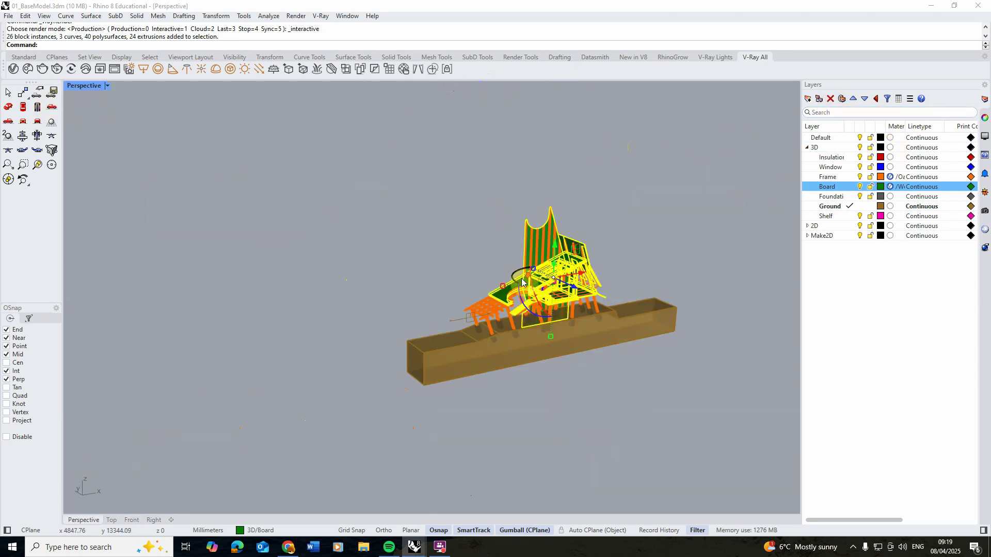
{"action": "left_click", "coordinate": [985, 118]}
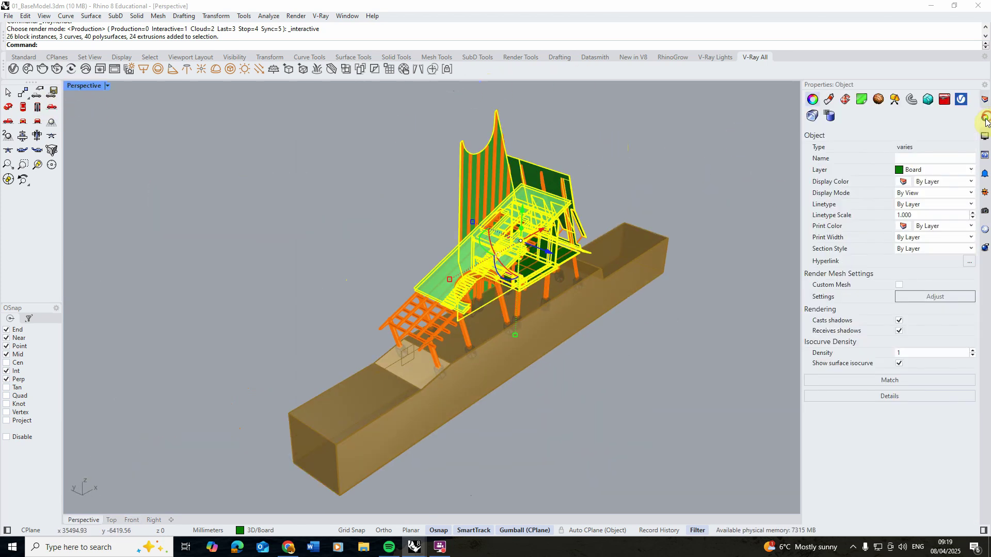
{"action": "left_click", "coordinate": [847, 101]}
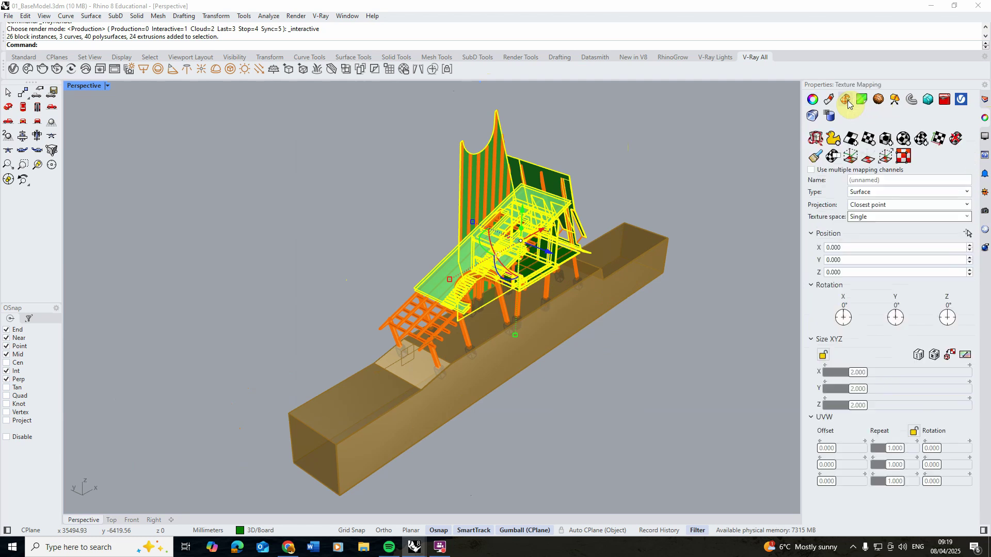
- Fit capped box mapping to the boards, sized about 3070 × 3109 × 3170
{"action": "left_click", "coordinate": [884, 138]}
{"action": "left_click", "coordinate": [287, 411]}
{"action": "scroll", "coordinate": [340, 413], "scroll_direction": "up", "scroll_amount": 5}
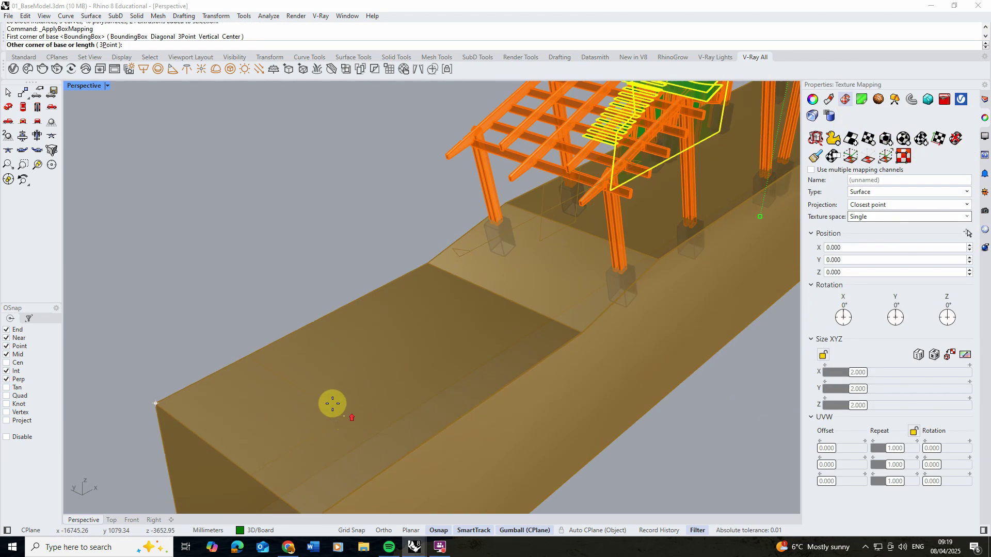
{"action": "left_click", "coordinate": [346, 394]}
{"action": "scroll", "coordinate": [345, 394], "scroll_direction": "down", "scroll_amount": 5}
{"action": "left_click", "coordinate": [316, 338]}
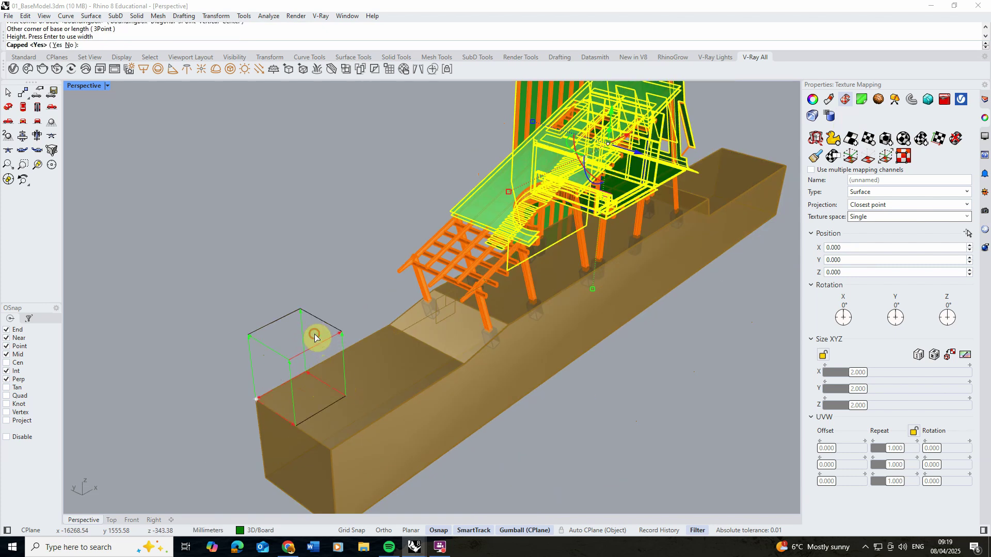
{"action": "key", "text": "Return"}
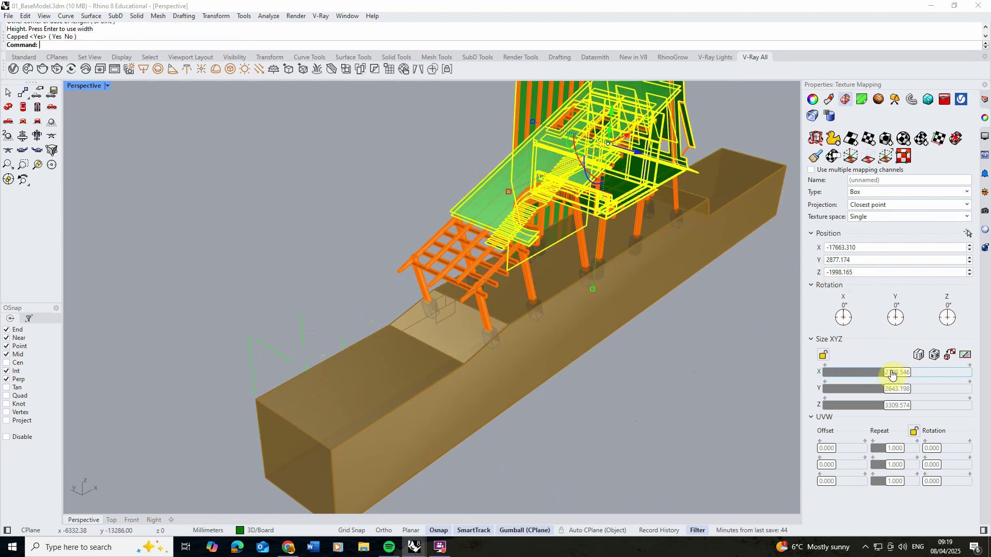
{"action": "left_click_drag", "start_coordinate": [905, 377], "coordinate": [912, 394]}
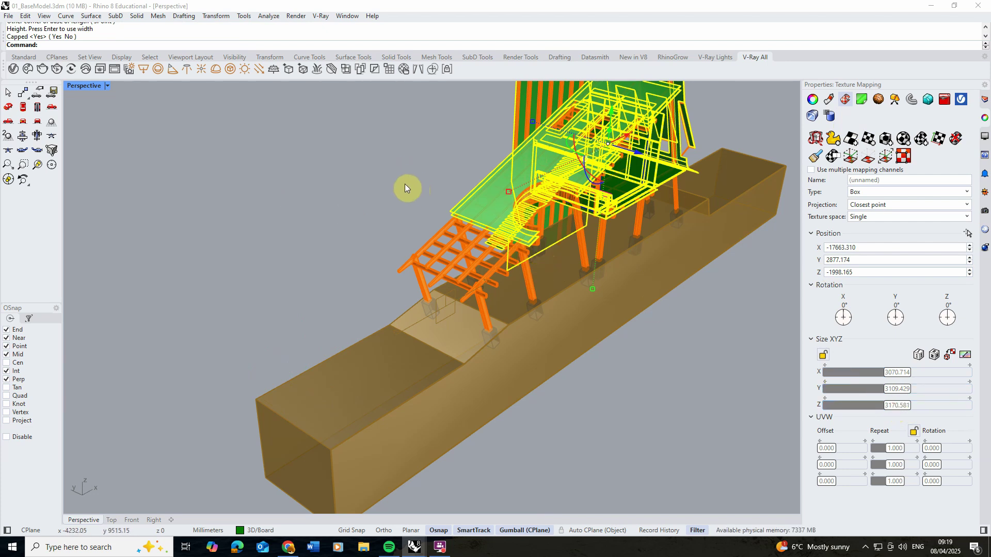
{"action": "key", "text": "Escape"}
- Maximize the Front view and run a V-Ray interactive render with the Asset Editor in front
{"action": "double_click", "coordinate": [84, 86]}
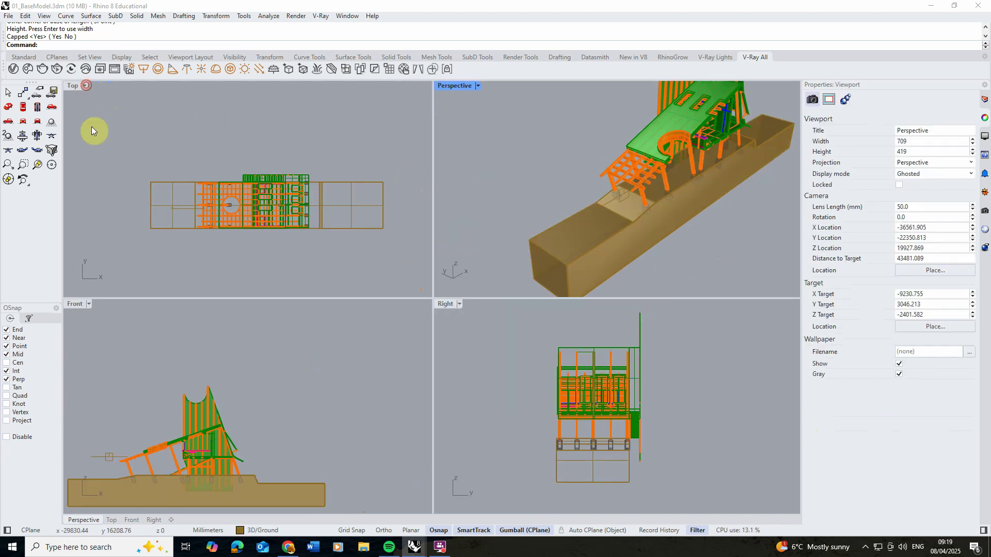
{"action": "double_click", "coordinate": [75, 303]}
{"action": "scroll", "coordinate": [429, 340], "scroll_direction": "up", "scroll_amount": 2}
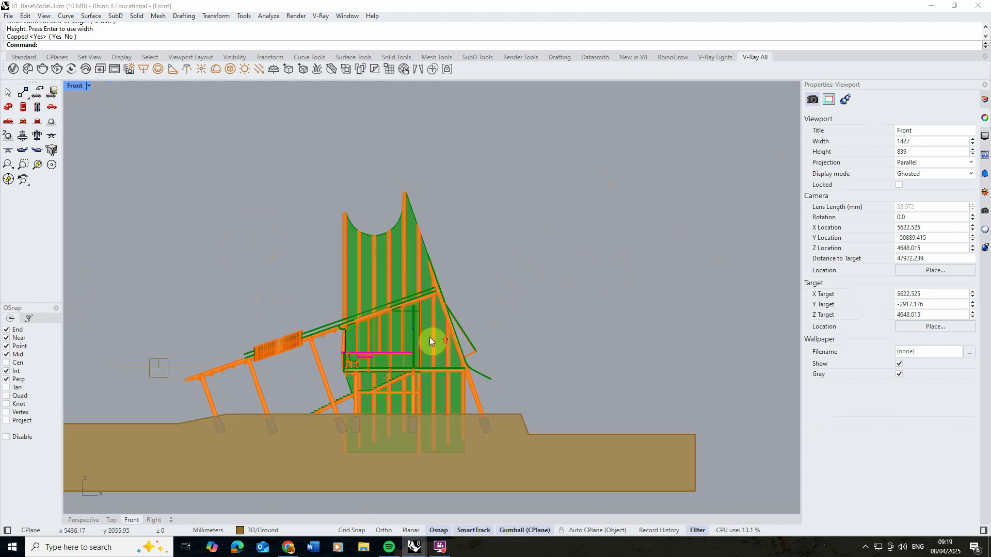
{"action": "left_click", "coordinate": [14, 68]}
{"action": "left_click", "coordinate": [100, 69]}
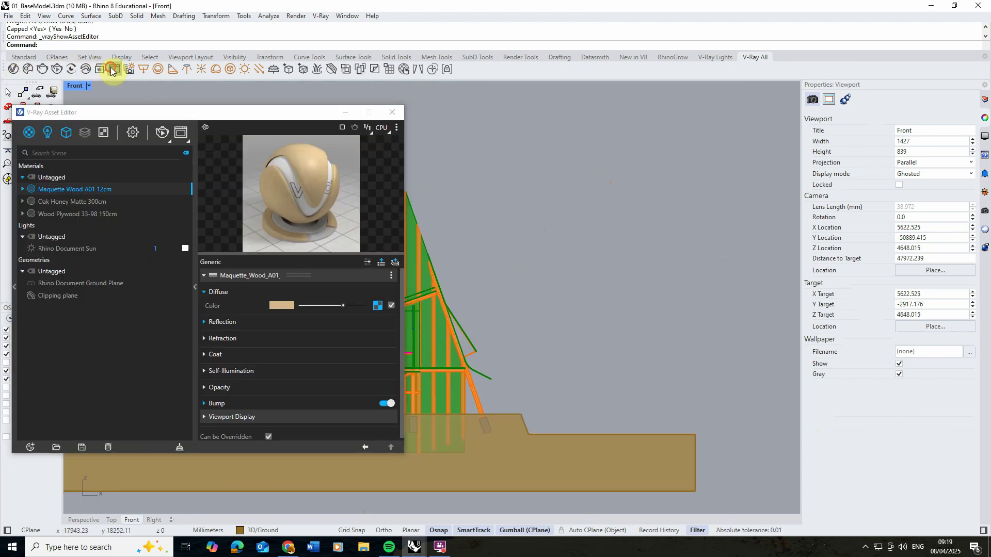
{"action": "left_click", "coordinate": [686, 173]}
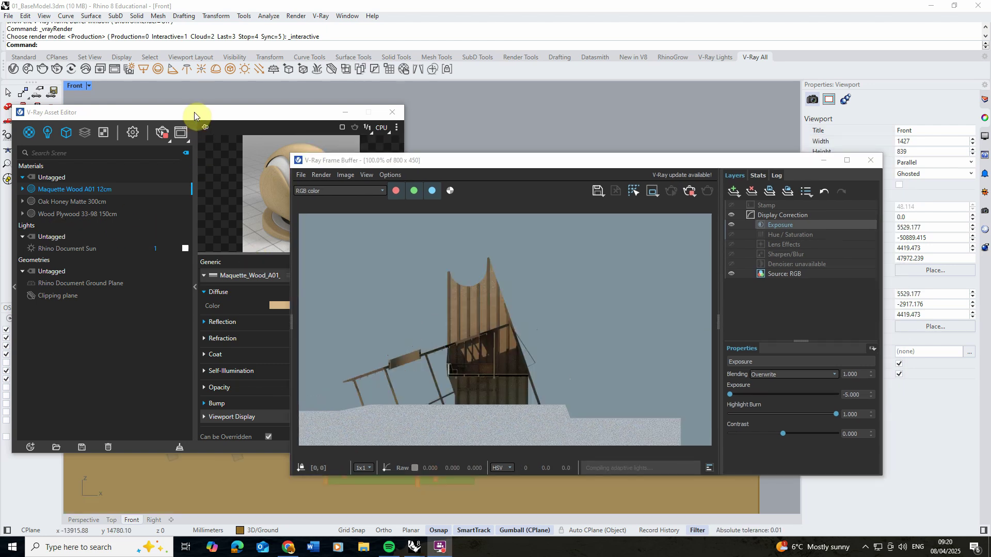
{"action": "left_click_drag", "start_coordinate": [207, 116], "coordinate": [217, 110]}
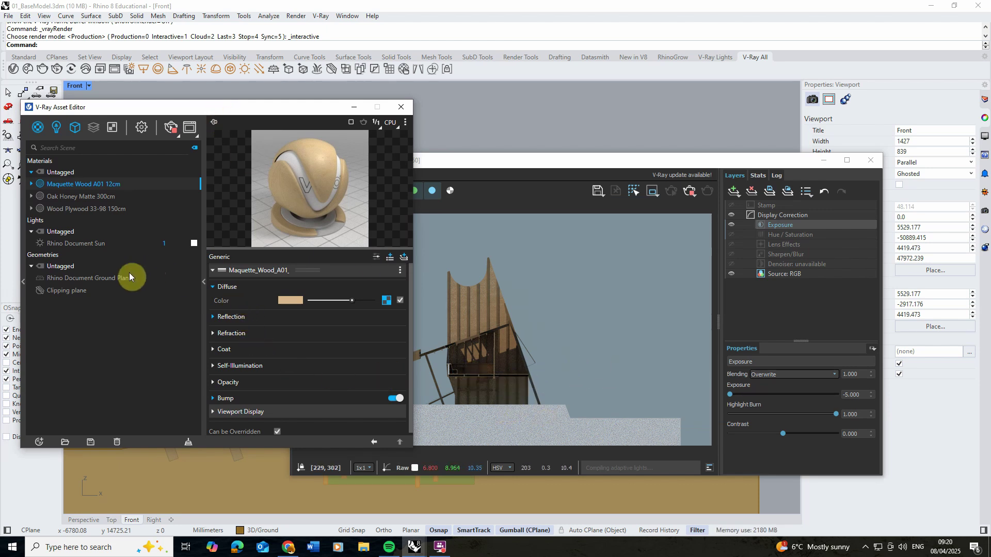
- Add a Generic material with a white diffuse colour and name it 'Section'
{"action": "left_click", "coordinate": [40, 442]}
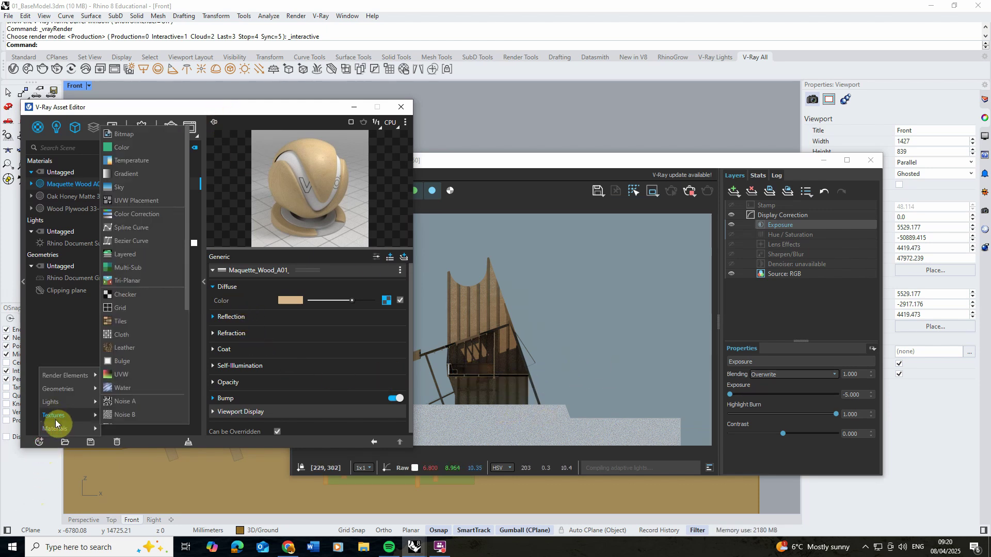
{"action": "mouse_move", "coordinate": [57, 429]}
{"action": "left_click", "coordinate": [128, 269]}
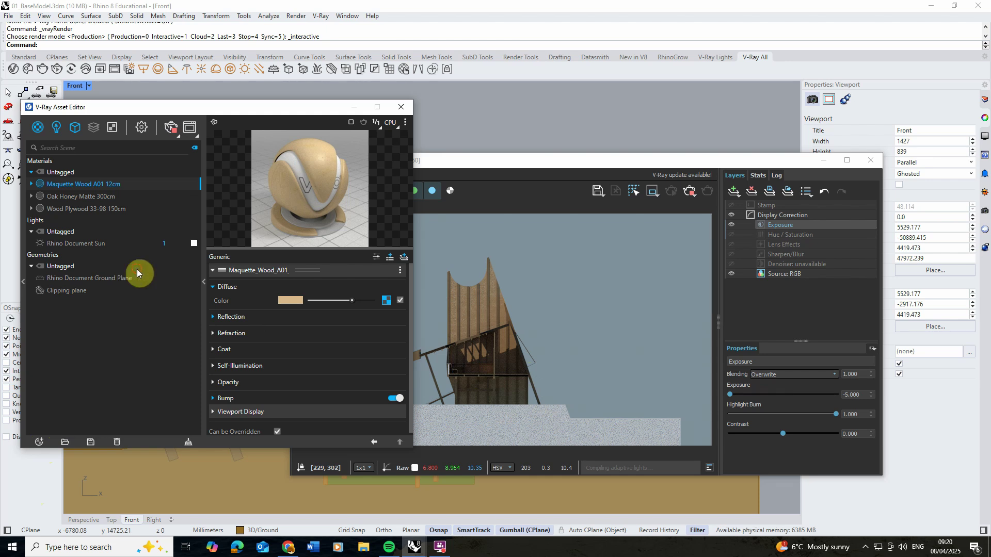
{"action": "left_click_drag", "start_coordinate": [389, 304], "coordinate": [380, 302]}
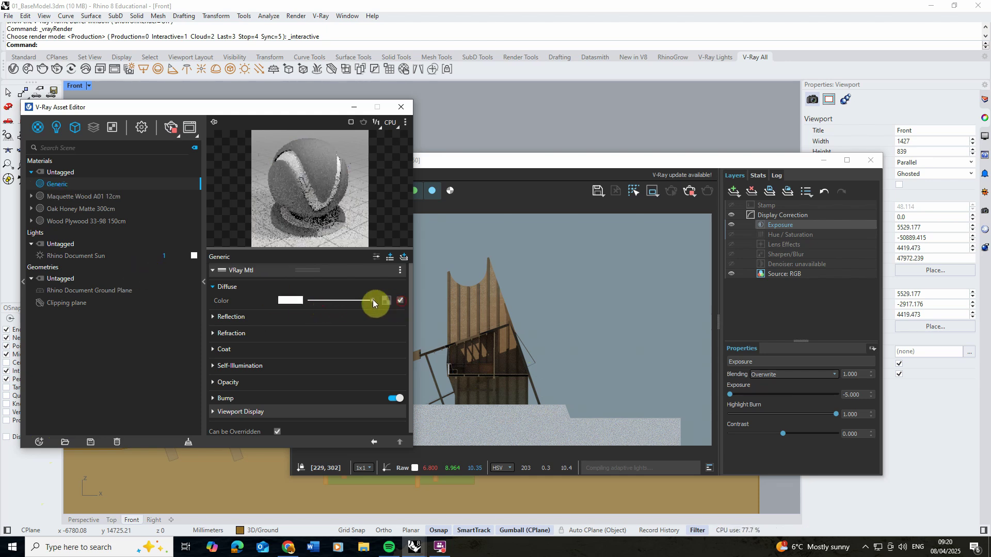
{"action": "right_click", "coordinate": [63, 186]}
{"action": "left_click", "coordinate": [76, 247]}
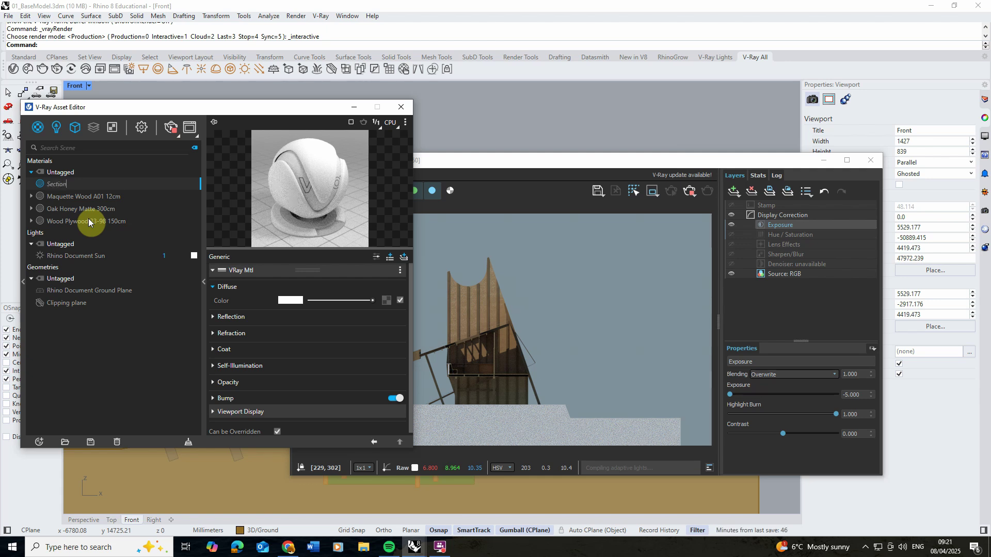
{"action": "type", "text": "Section"}
{"action": "key", "text": "Return"}
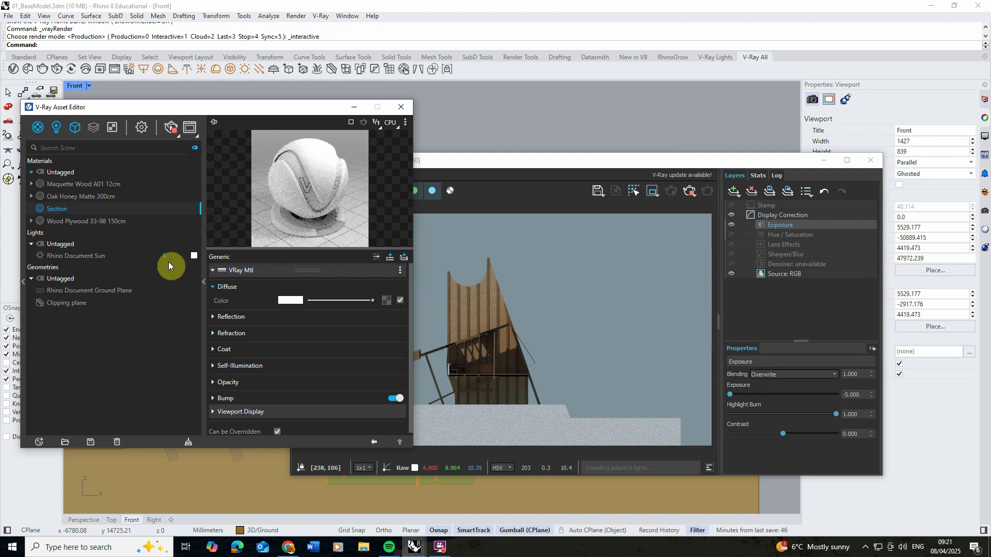
- Turn off Use Object Material on the Clipping plane and assign it the Section material
{"action": "left_click", "coordinate": [73, 304]}
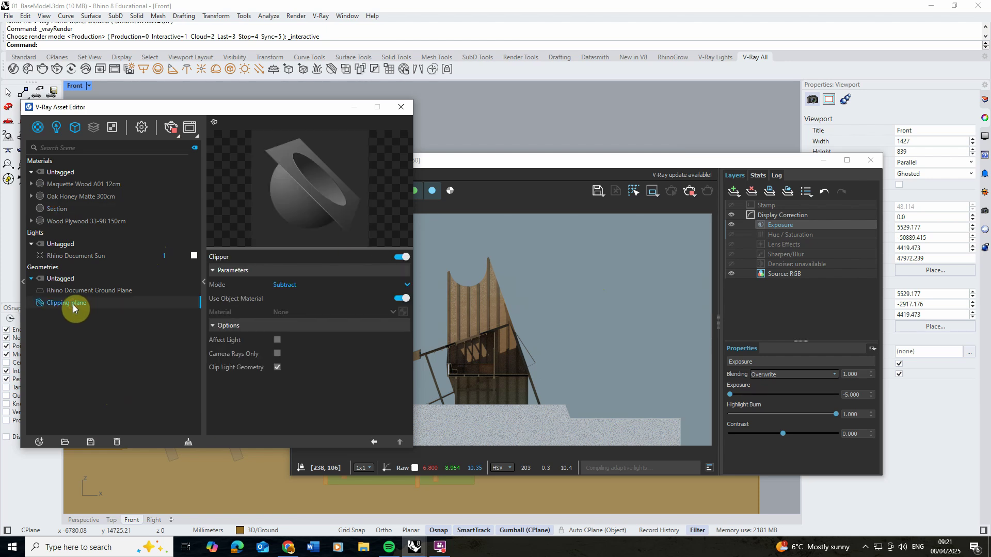
{"action": "left_click", "coordinate": [400, 300]}
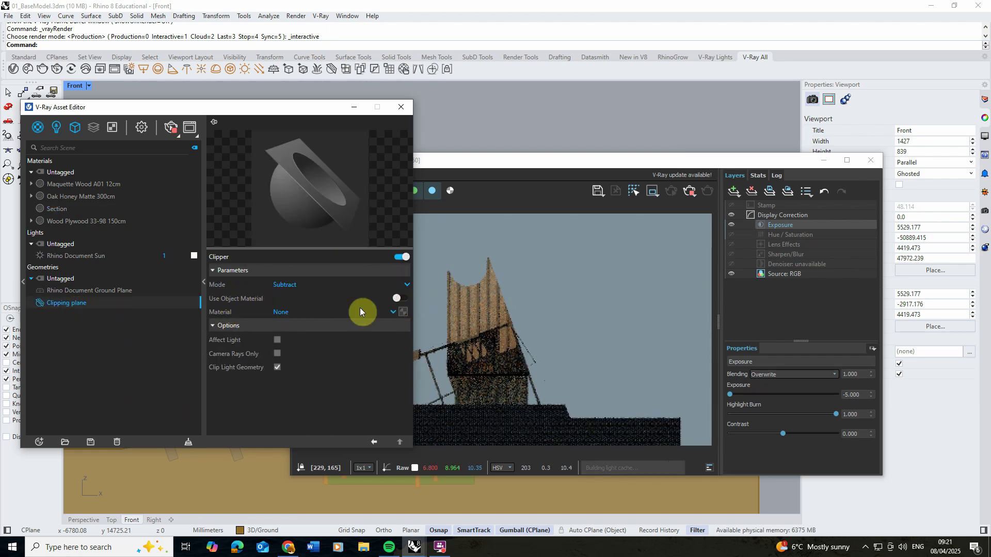
{"action": "left_click", "coordinate": [393, 311]}
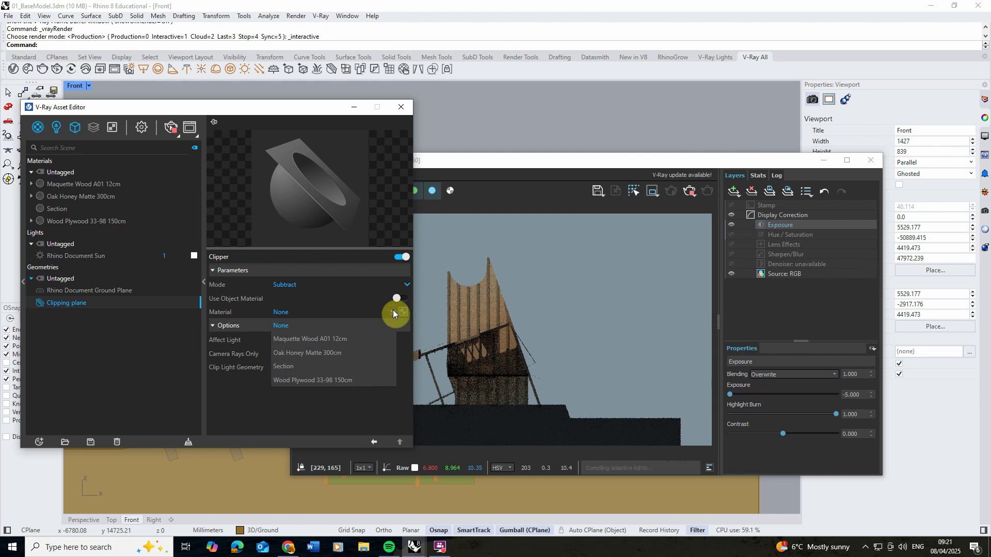
{"action": "left_click", "coordinate": [297, 366]}
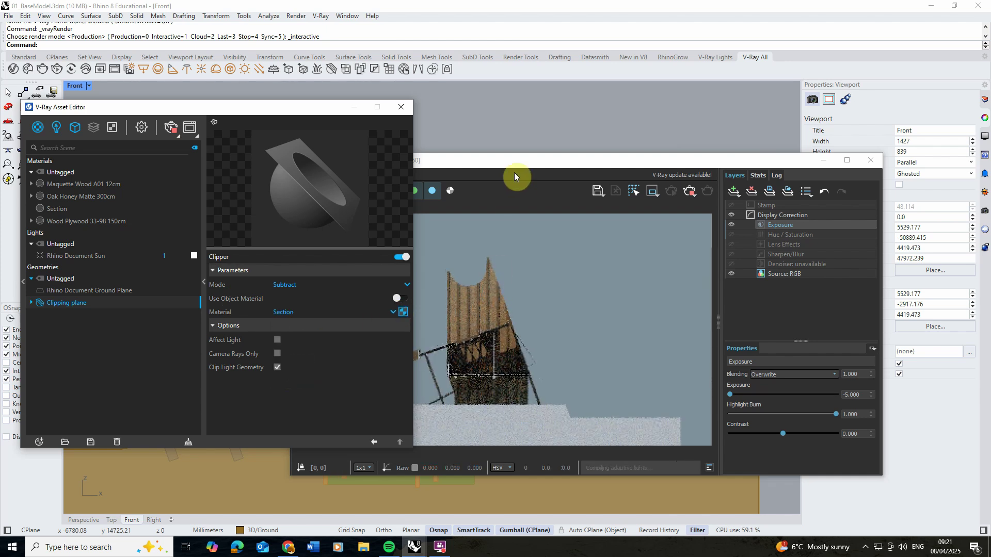
- Move the render window aside, minimize the Asset Editor, and zoom to check the white cut
{"action": "left_click_drag", "start_coordinate": [519, 164], "coordinate": [682, 106]}
{"action": "left_click_drag", "start_coordinate": [296, 109], "coordinate": [183, 135]}
{"action": "left_click", "coordinate": [238, 133]}
{"action": "scroll", "coordinate": [317, 422], "scroll_direction": "up", "scroll_amount": 3}
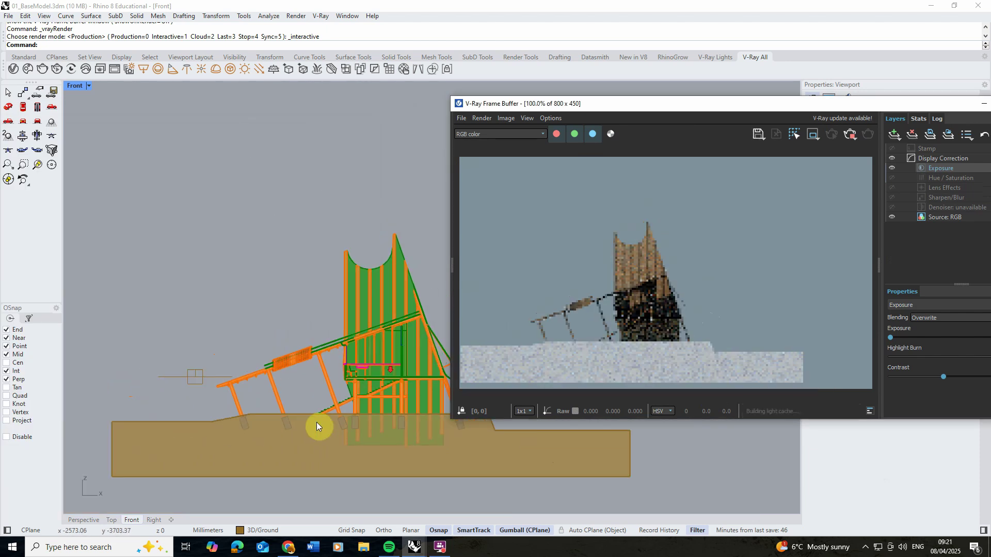
{"action": "scroll", "coordinate": [294, 427], "scroll_direction": "up", "scroll_amount": 2}
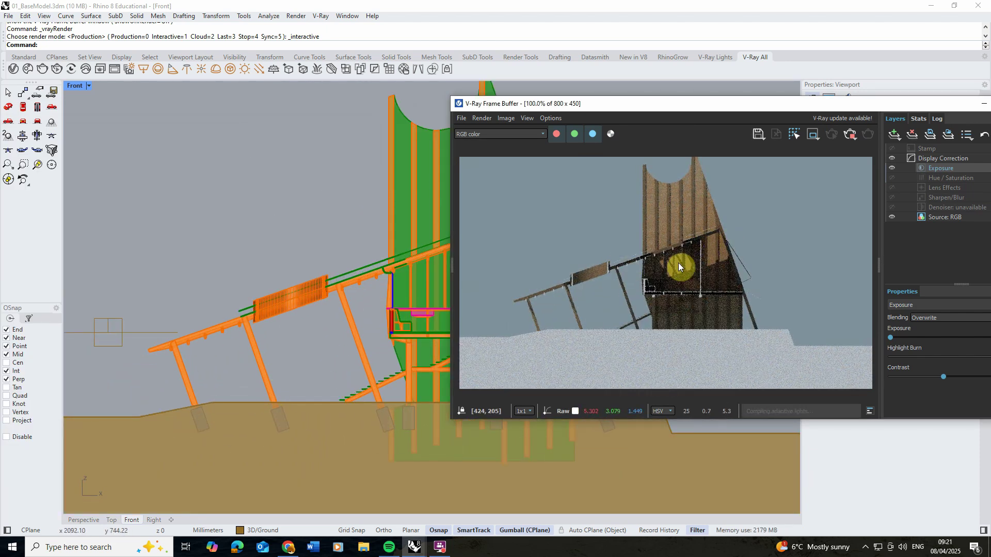
{"action": "scroll", "coordinate": [241, 351], "scroll_direction": "up", "scroll_amount": 1}
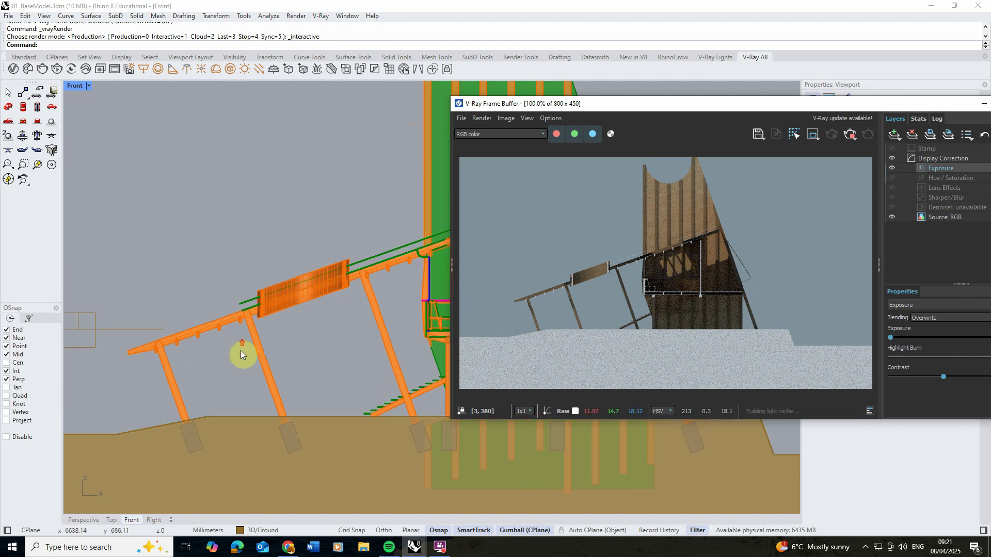
{"action": "scroll", "coordinate": [231, 421], "scroll_direction": "down", "scroll_amount": 1}
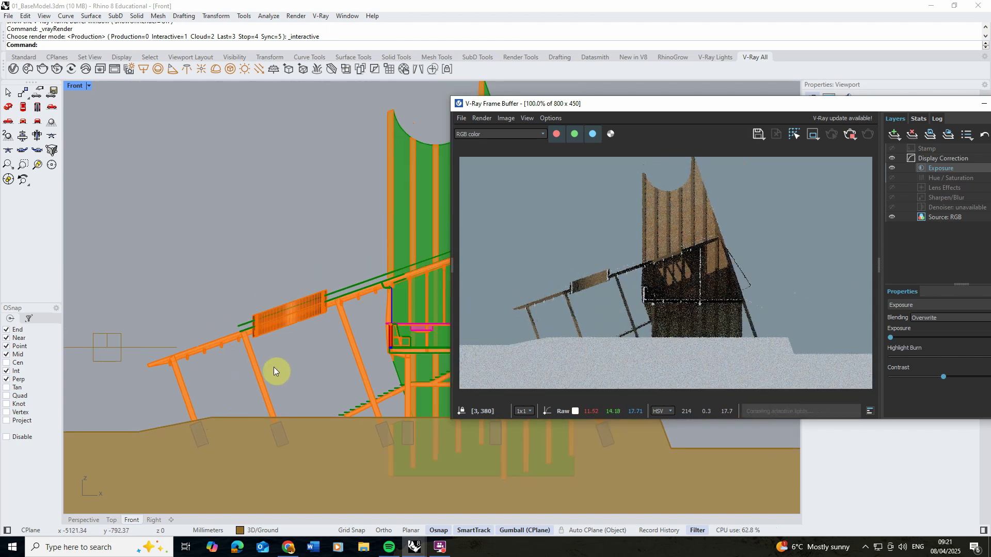
{"action": "scroll", "coordinate": [274, 392], "scroll_direction": "up", "scroll_amount": 1}
{"action": "scroll", "coordinate": [274, 371], "scroll_direction": "down", "scroll_amount": 1}
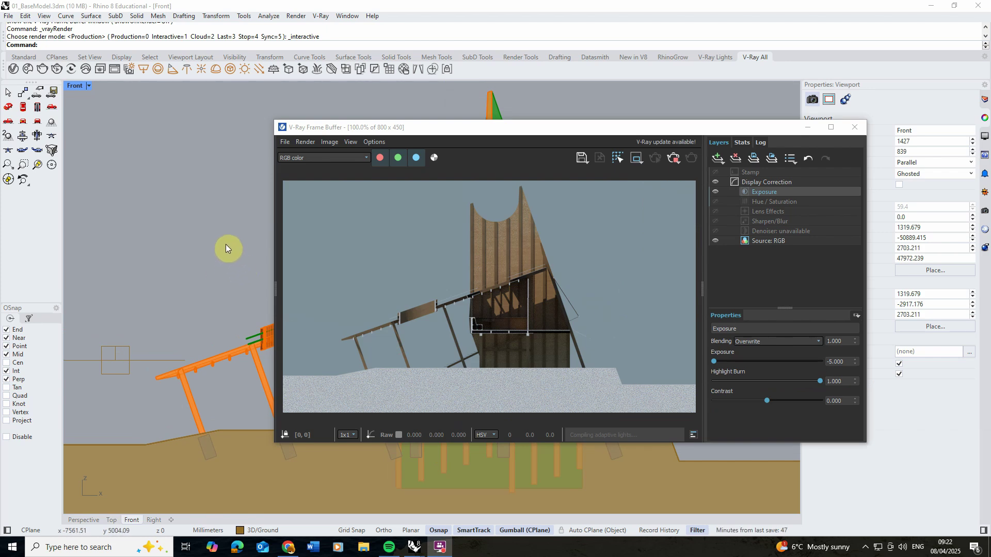
- Stop the interactive render, close the Frame Buffer, and maximize the Perspective view
{"action": "left_click", "coordinate": [673, 157]}
{"action": "left_click", "coordinate": [806, 127]}
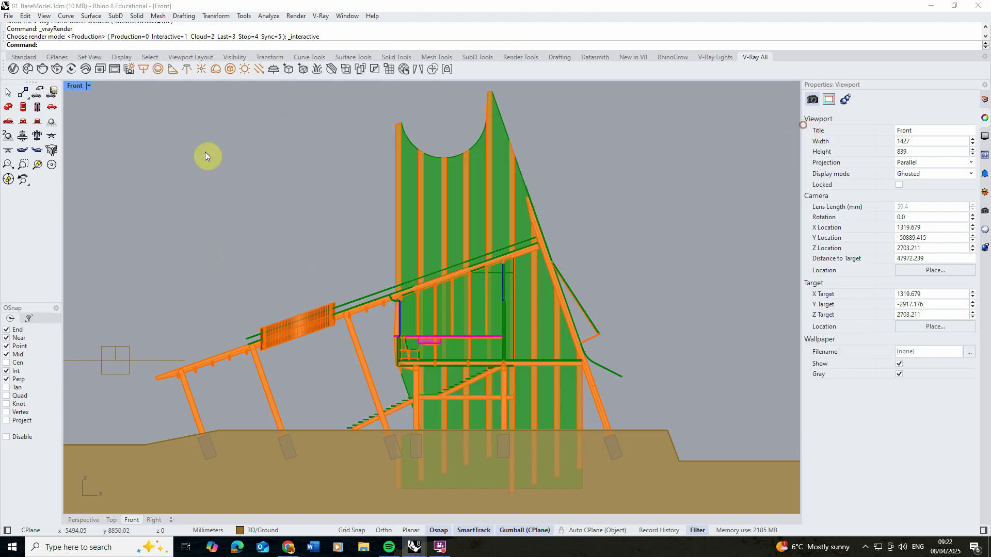
{"action": "double_click", "coordinate": [74, 86]}
{"action": "double_click", "coordinate": [453, 87]}
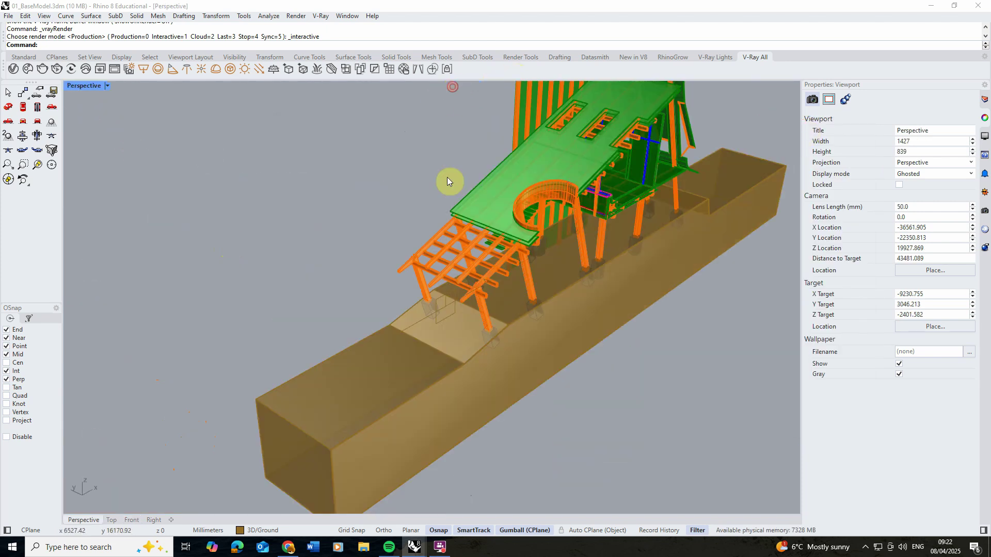
- Switch the Perspective view to Parallel projection and orbit to a low, near-horizontal view
{"action": "right_click_drag", "start_coordinate": [447, 178], "coordinate": [476, 208]}
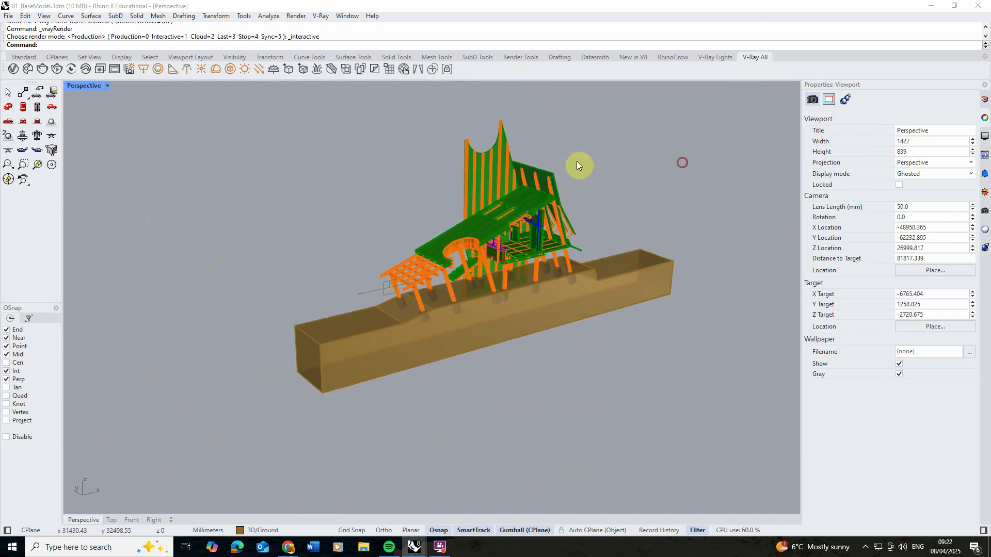
{"action": "left_click", "coordinate": [959, 165]}
{"action": "left_click", "coordinate": [931, 182]}
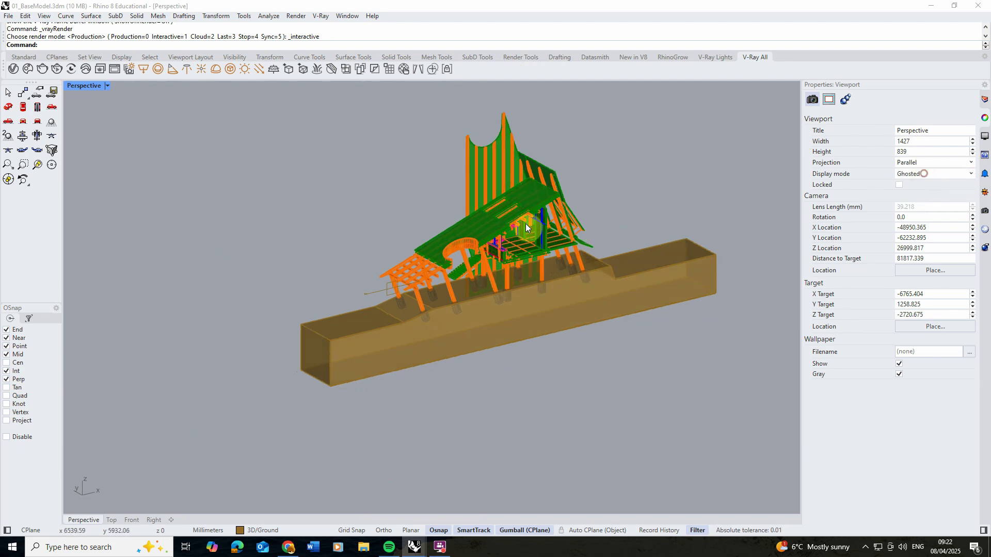
{"action": "mouse_move", "coordinate": [528, 211]}
{"action": "right_mouse_down"}
{"action": "mouse_move", "coordinate": [513, 233]}
{"action": "mouse_move", "coordinate": [515, 223]}
{"action": "right_mouse_up"}
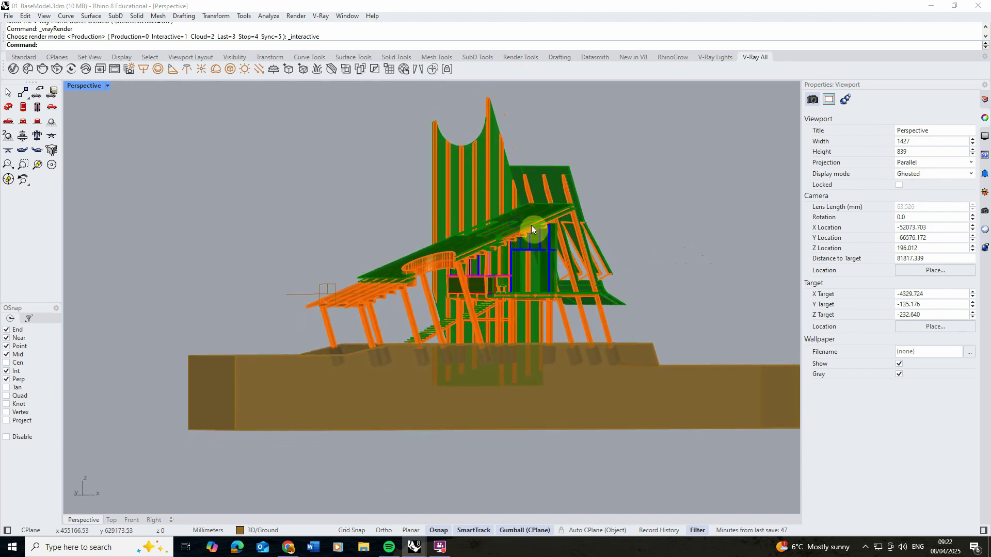
- Restart the interactive render and orbit the parallel view to an angled section
{"action": "left_click", "coordinate": [113, 70]}
{"action": "left_click", "coordinate": [653, 162]}
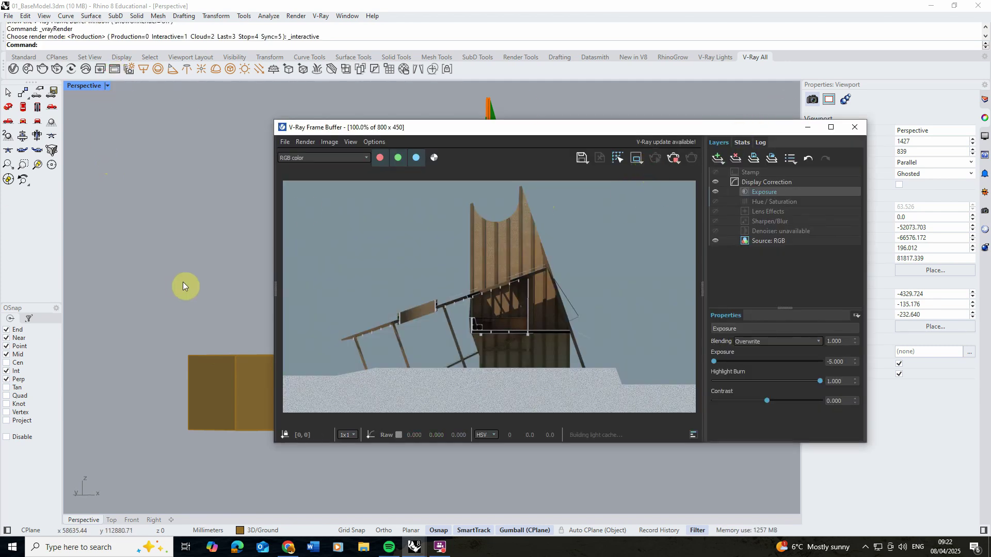
{"action": "left_click_drag", "start_coordinate": [507, 129], "coordinate": [624, 159]}
{"action": "scroll", "coordinate": [345, 213], "scroll_direction": "up", "scroll_amount": 2}
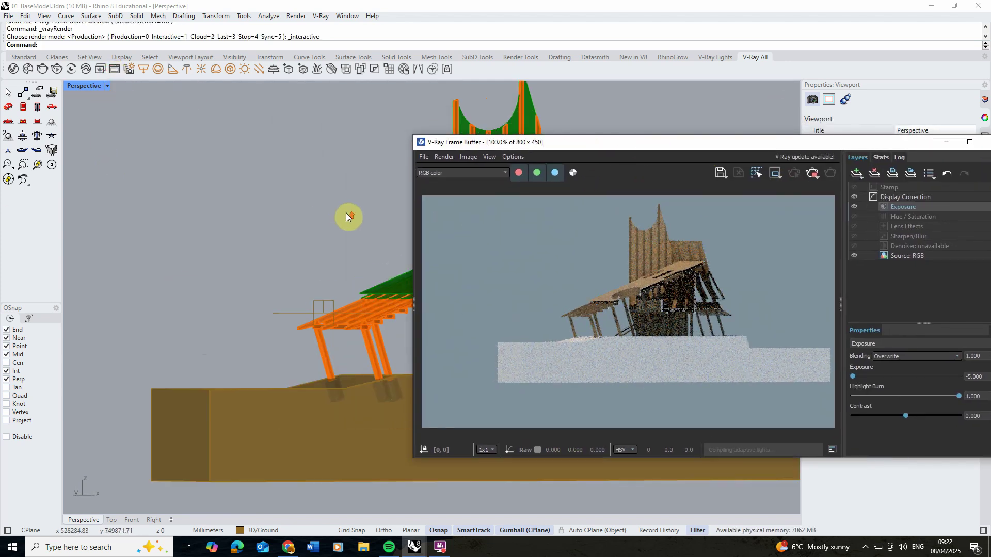
{"action": "right_click_drag", "start_coordinate": [278, 333], "coordinate": [253, 335]}
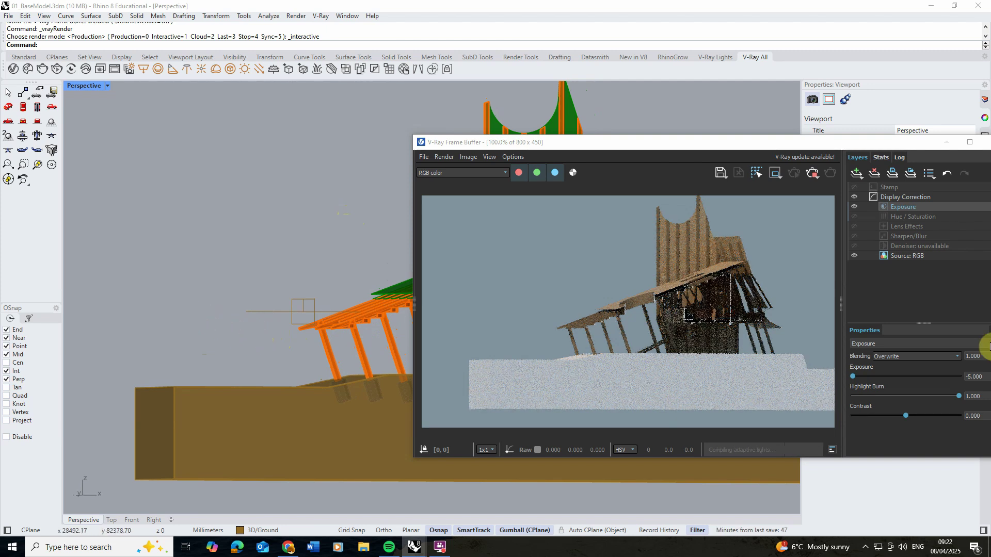
{"action": "left_click_drag", "start_coordinate": [679, 144], "coordinate": [605, 113]}
{"action": "right_click_drag", "start_coordinate": [114, 323], "coordinate": [259, 284]}
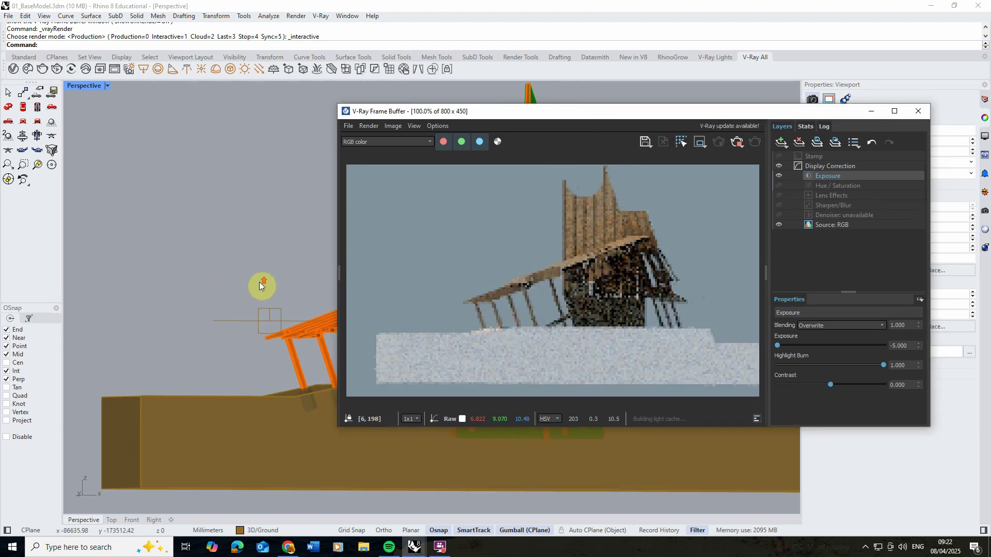
{"action": "left_click_drag", "start_coordinate": [469, 111], "coordinate": [592, 117]}
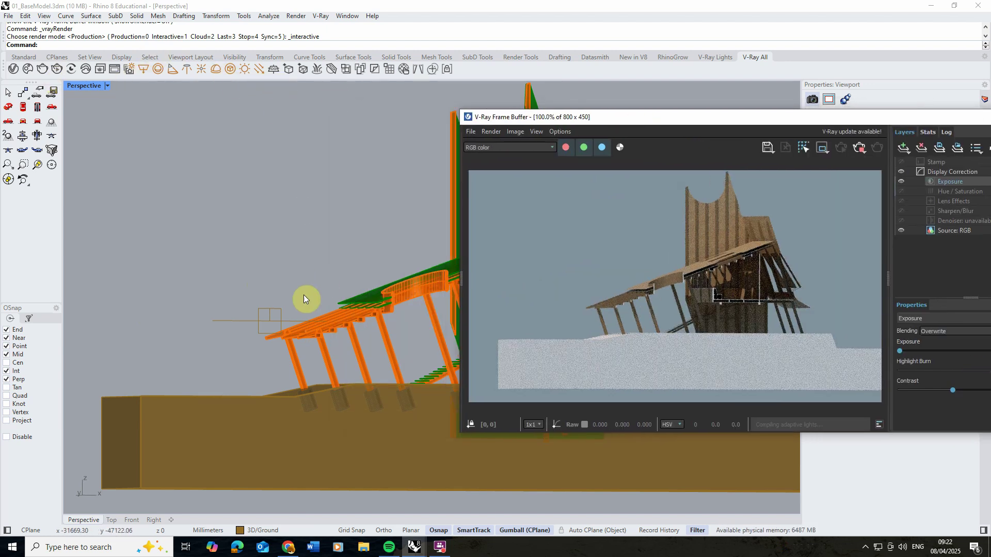
{"action": "right_click_drag", "start_coordinate": [303, 295], "coordinate": [330, 306]}
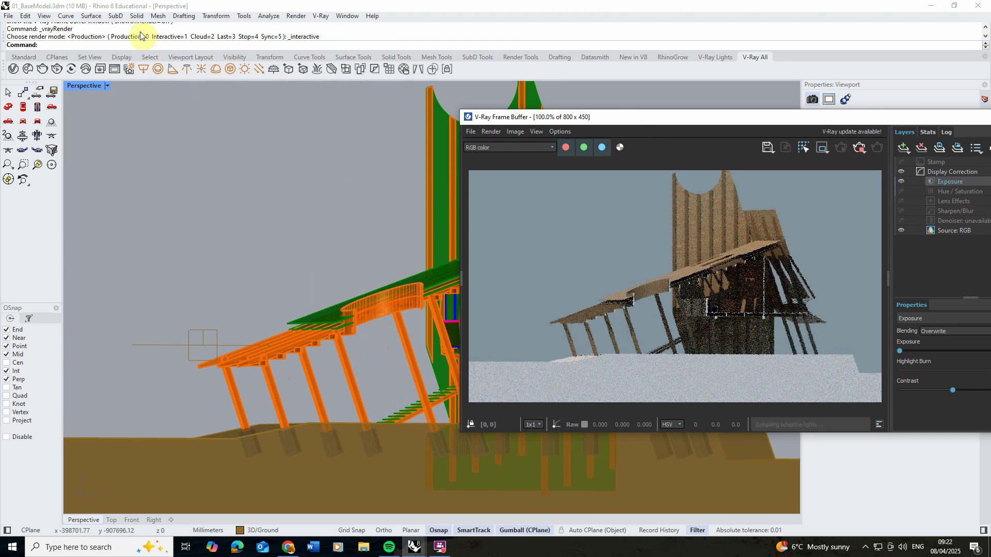
- Pan to reframe the building and sample render colours at the section cut
{"action": "left_click", "coordinate": [24, 57]}
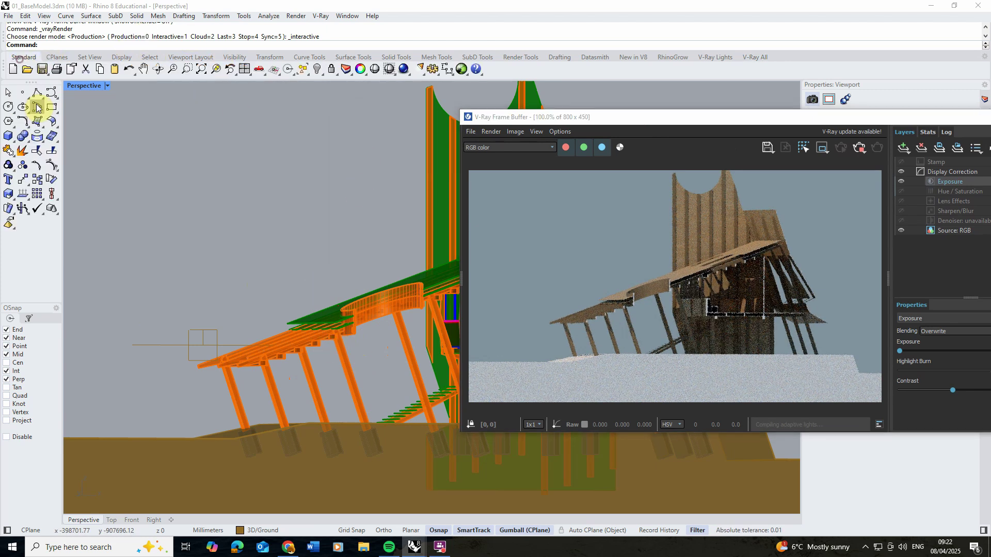
{"action": "left_click", "coordinate": [144, 71]}
{"action": "left_click_drag", "start_coordinate": [317, 261], "coordinate": [303, 273]}
{"action": "left_click", "coordinate": [683, 321]}
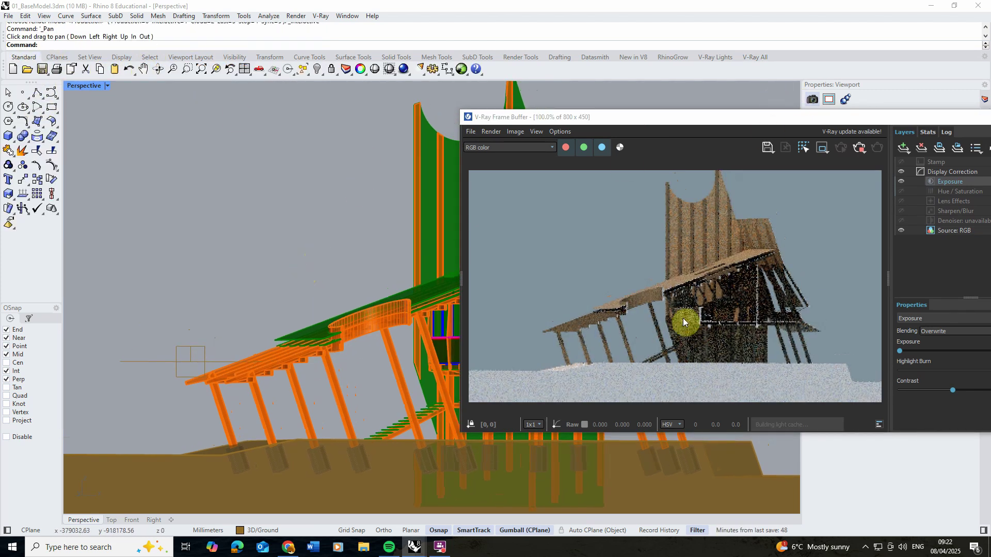
{"action": "left_click", "coordinate": [695, 292]}
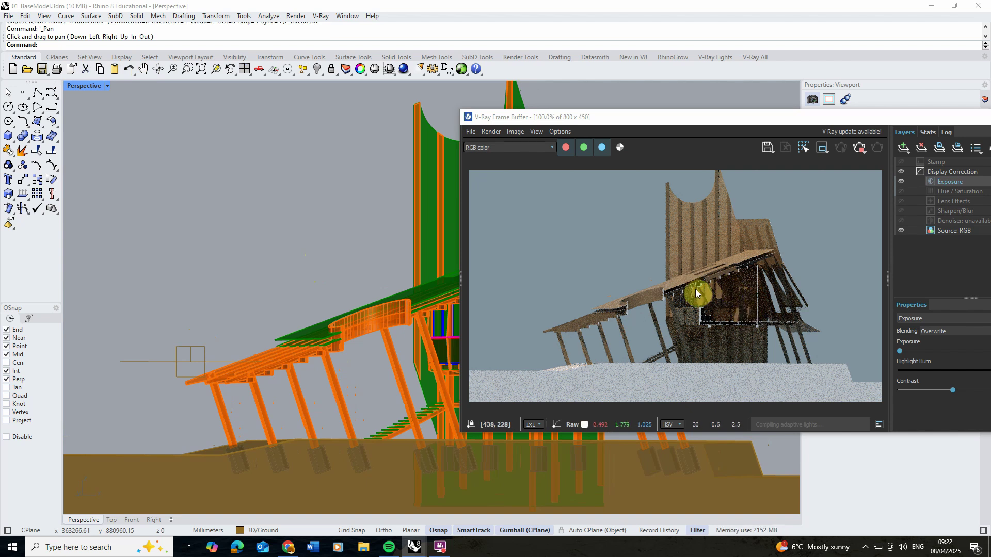
{"action": "left_click", "coordinate": [700, 314]}
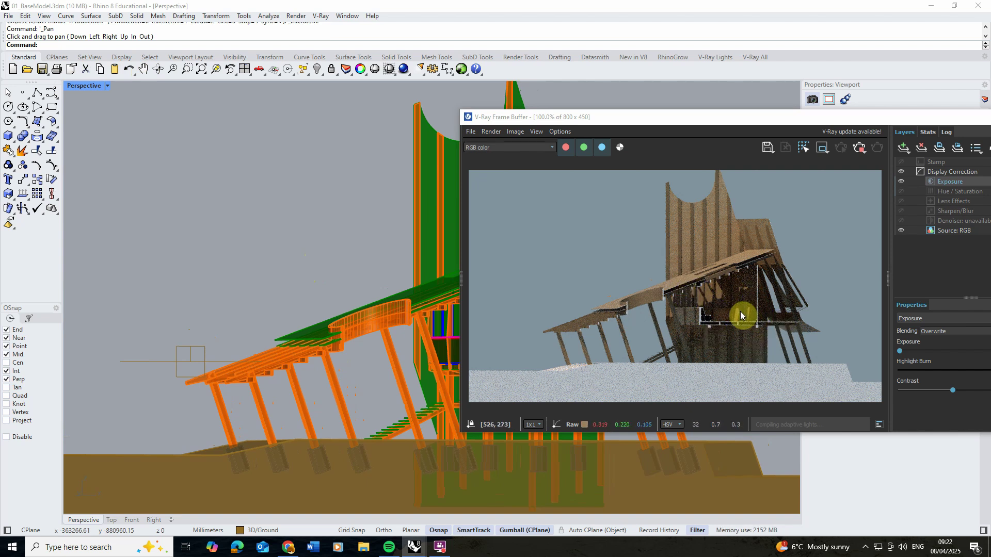